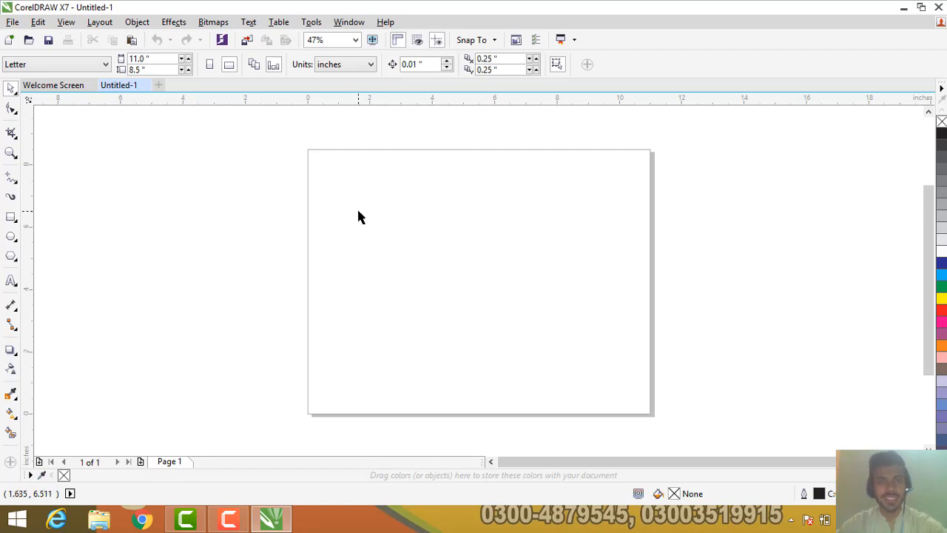
# Add a page-sized rectangle, then shrink it about its centre to about 7.6 inches high and widen it slightly.
pyautogui.doubleClick(9, 218)
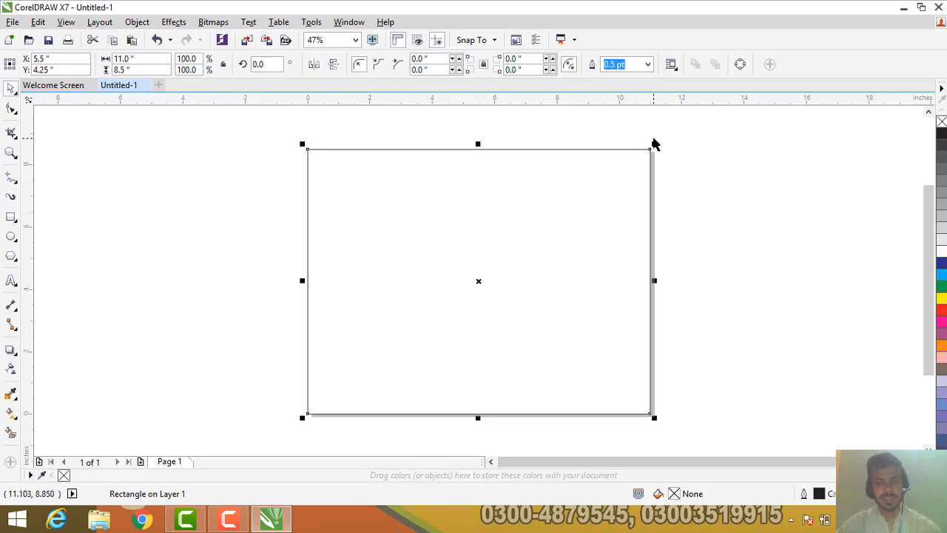
pyautogui.moveTo(651, 141); pyautogui.dragTo(633, 151)
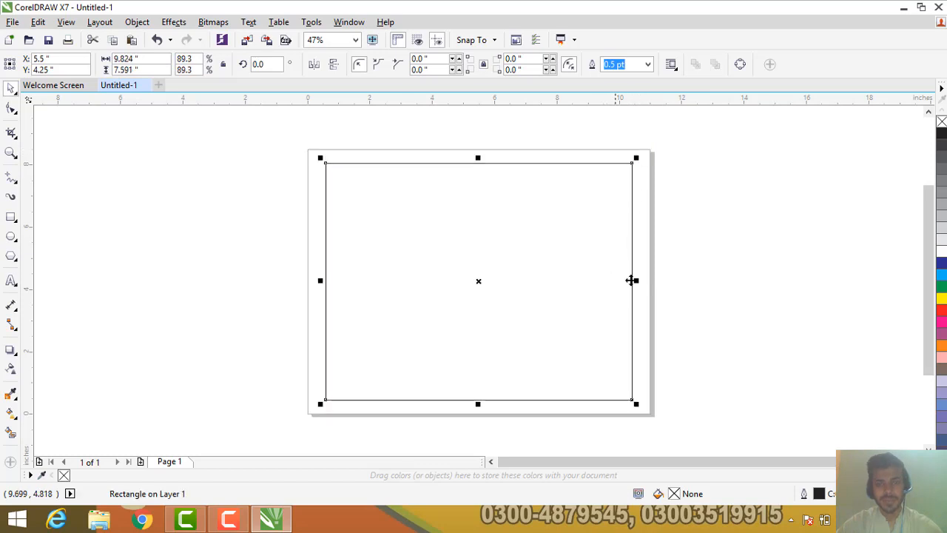
pyautogui.moveTo(637, 281); pyautogui.dragTo(643, 275)
pyautogui.scroll(4, 639, 279)
pyautogui.scroll(-4, 688, 254)
pyautogui.click(687, 254)
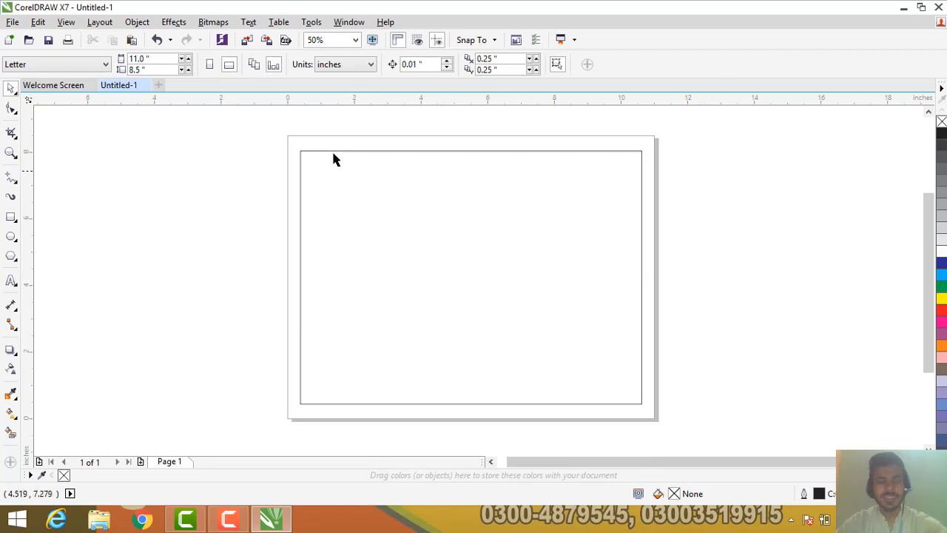
pyautogui.scroll(10, 314, 152)
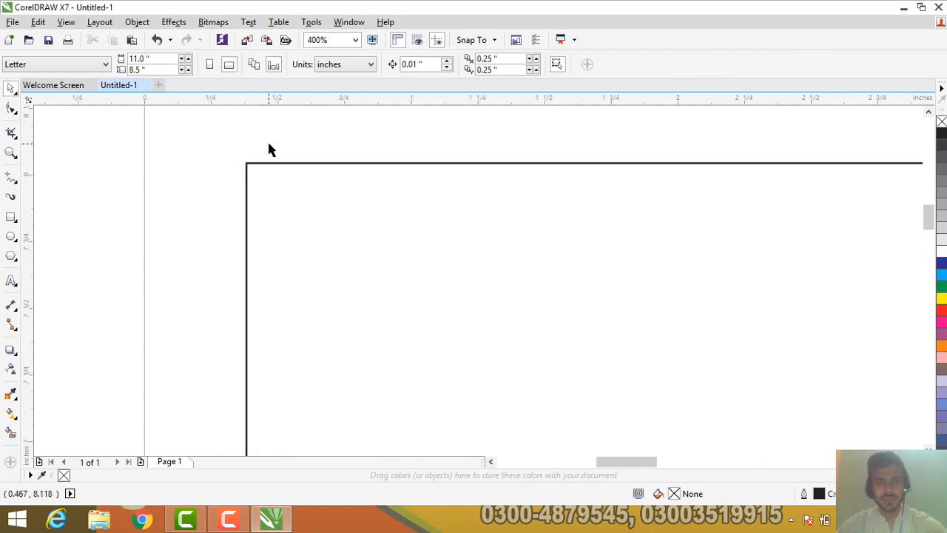
pyautogui.scroll(-6, 326, 185)
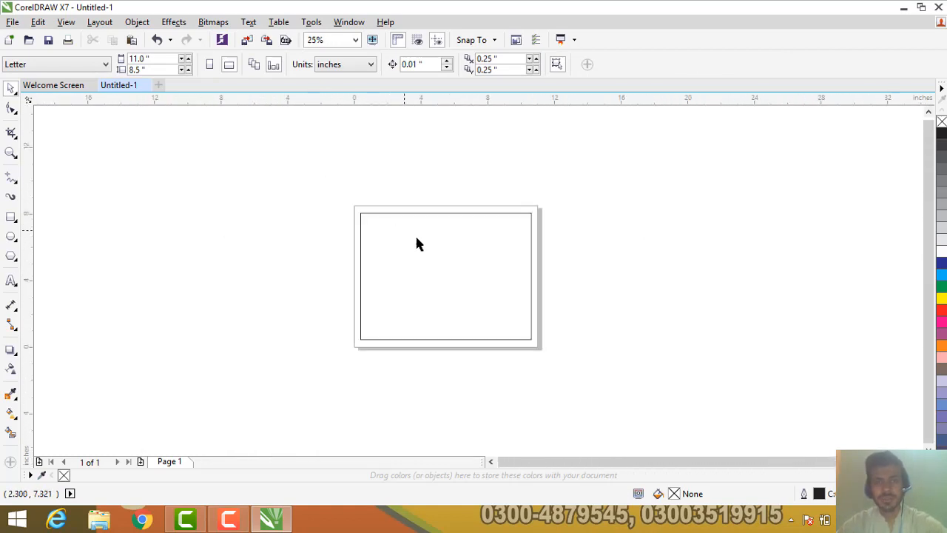
pyautogui.scroll(1, 433, 200)
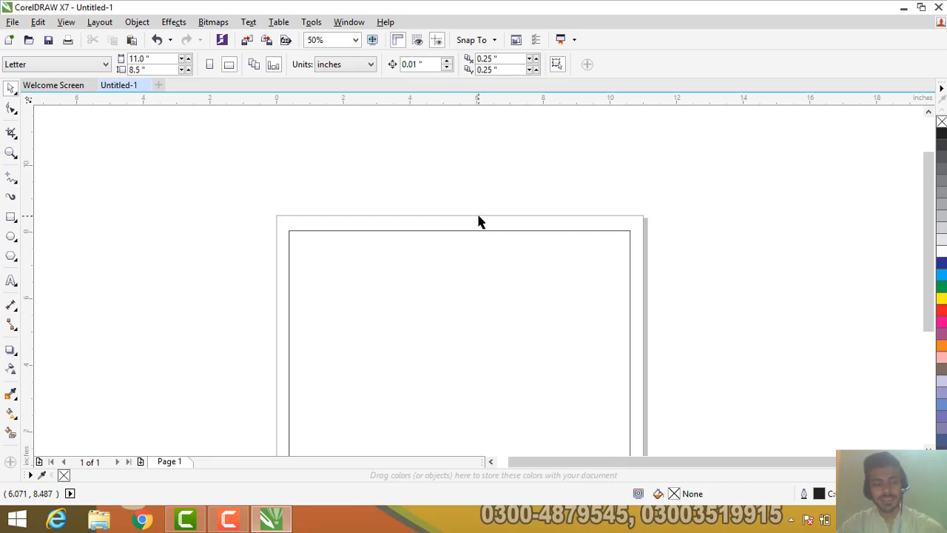
pyautogui.hotkey('shift', 'F4')
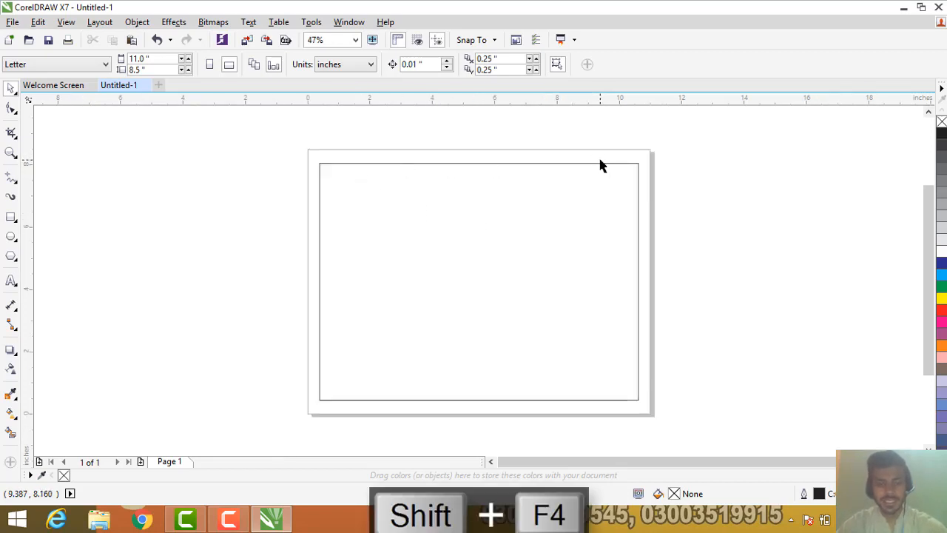
pyautogui.press('F4')
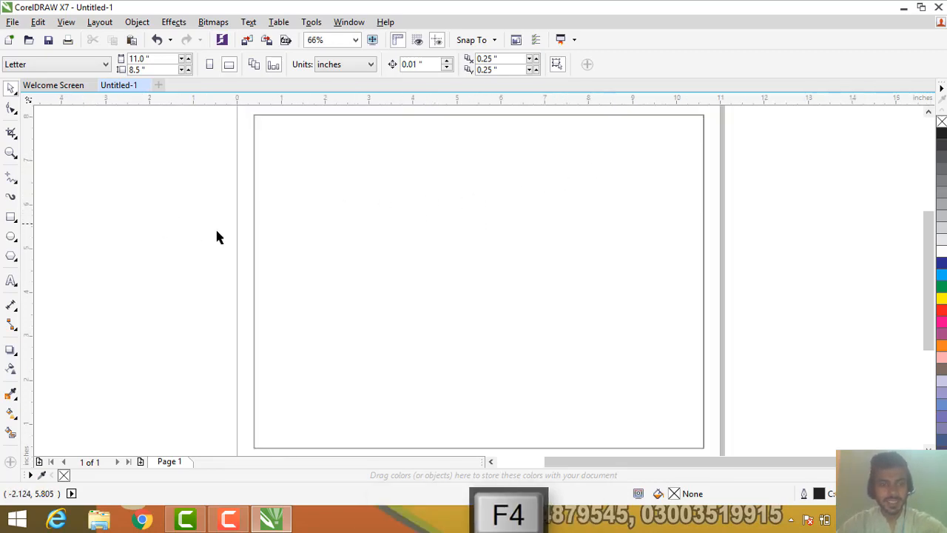
pyautogui.scroll(-1, 134, 259)
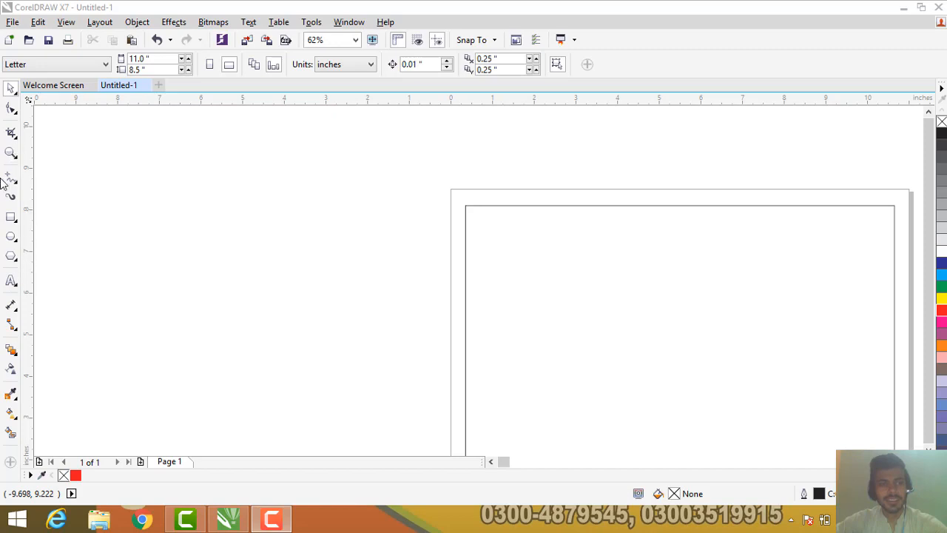
# Draw a circle about 0.135 inch across just inside the rectangle's left edge and color its fill and outline red.
pyautogui.click(11, 238)
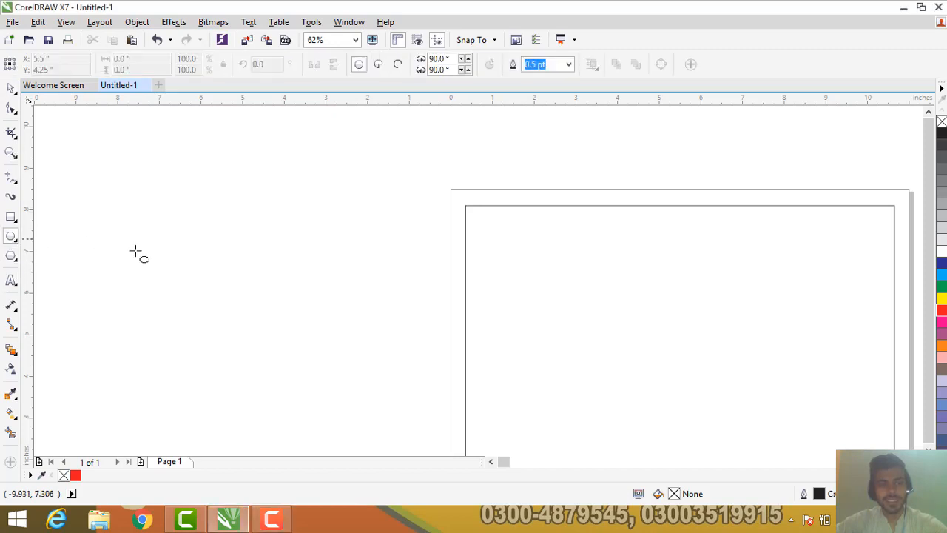
pyautogui.scroll(4, 475, 242)
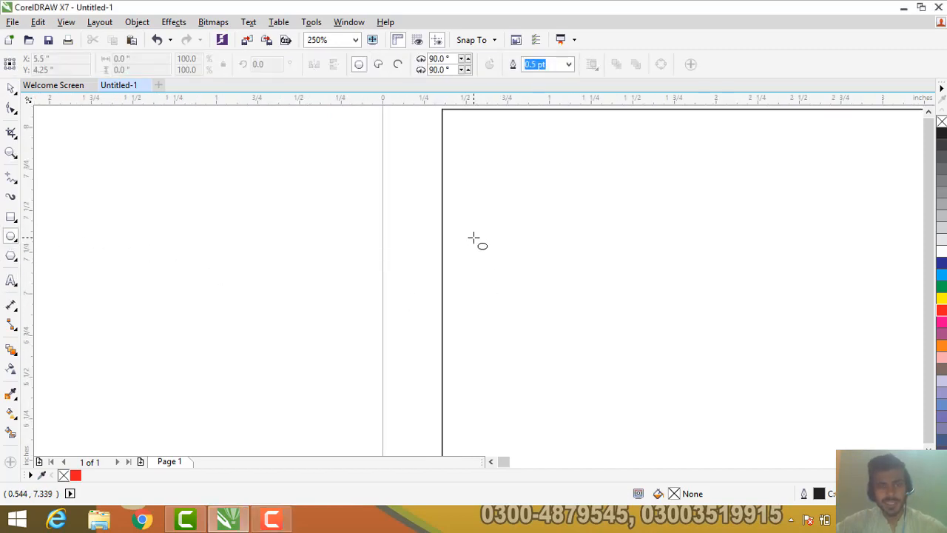
pyautogui.scroll(2, 456, 212)
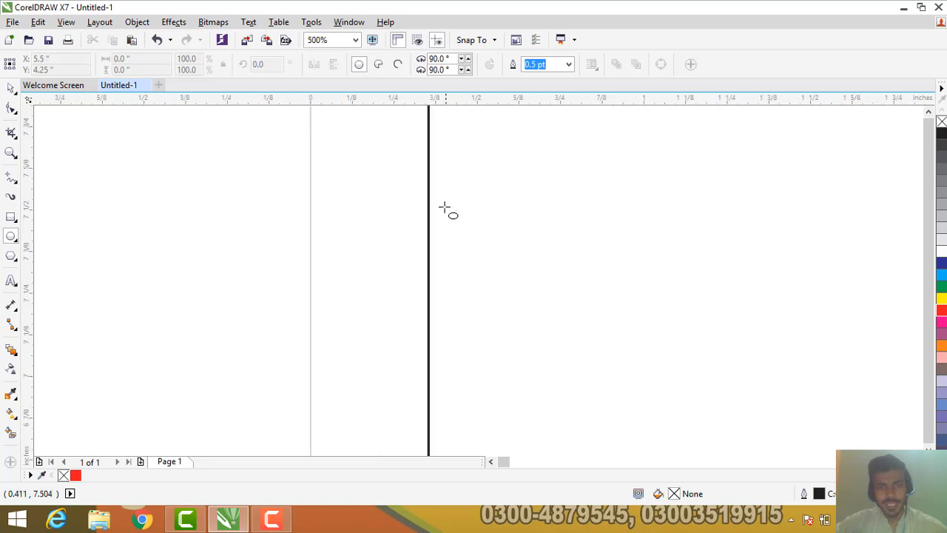
pyautogui.moveTo(441, 201); pyautogui.dragTo(488, 251)
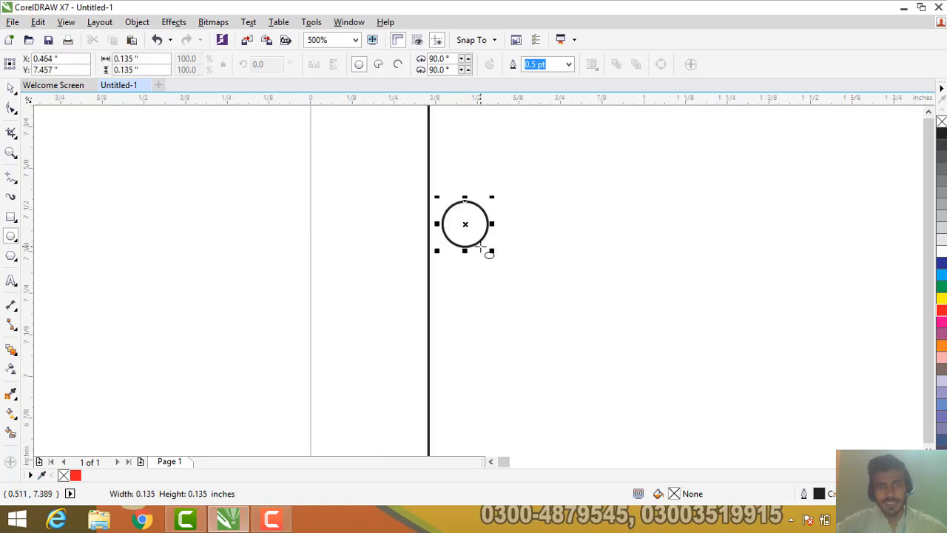
pyautogui.scroll(-4, 447, 288)
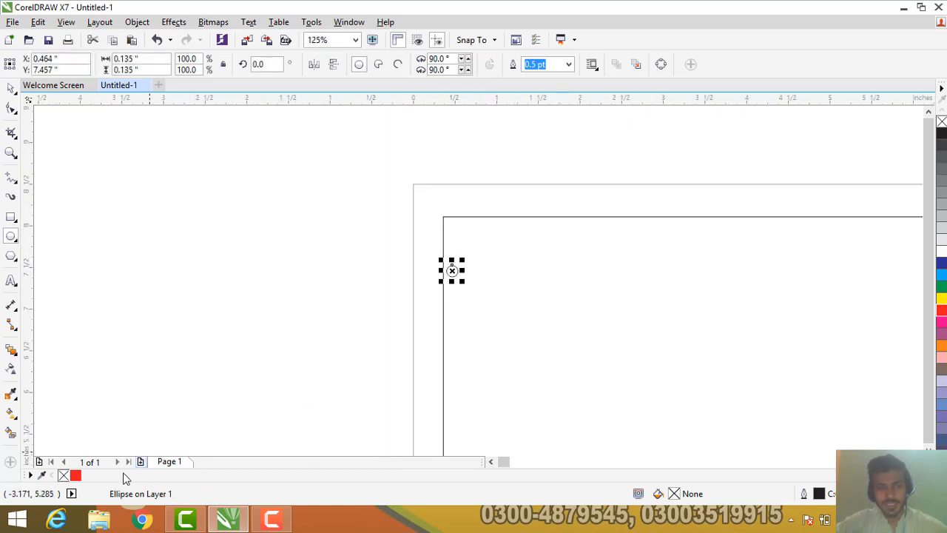
pyautogui.click(76, 476)
pyautogui.press('Escape')
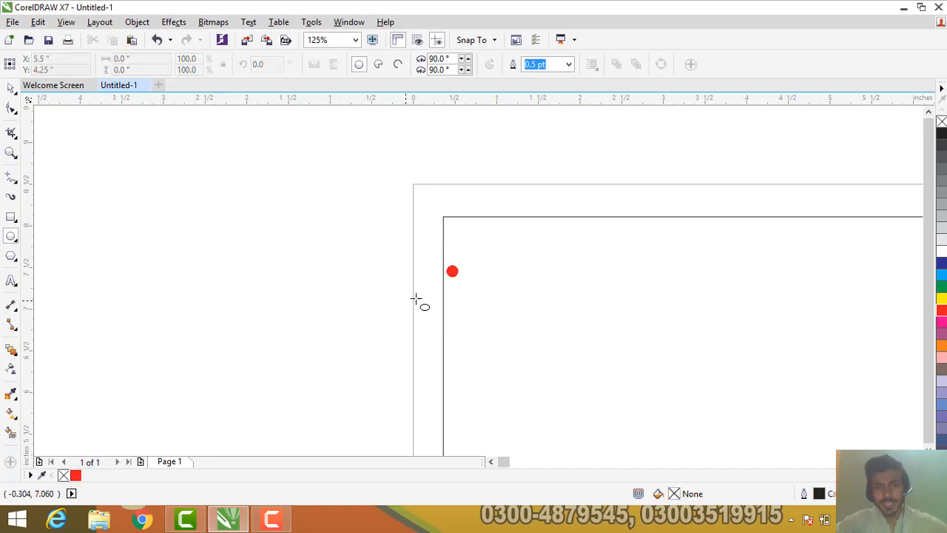
# Enlarge the red circle about its centre to about 0.181 inch across and duplicate it.
pyautogui.scroll(-2, 422, 311)
pyautogui.scroll(2, 450, 279)
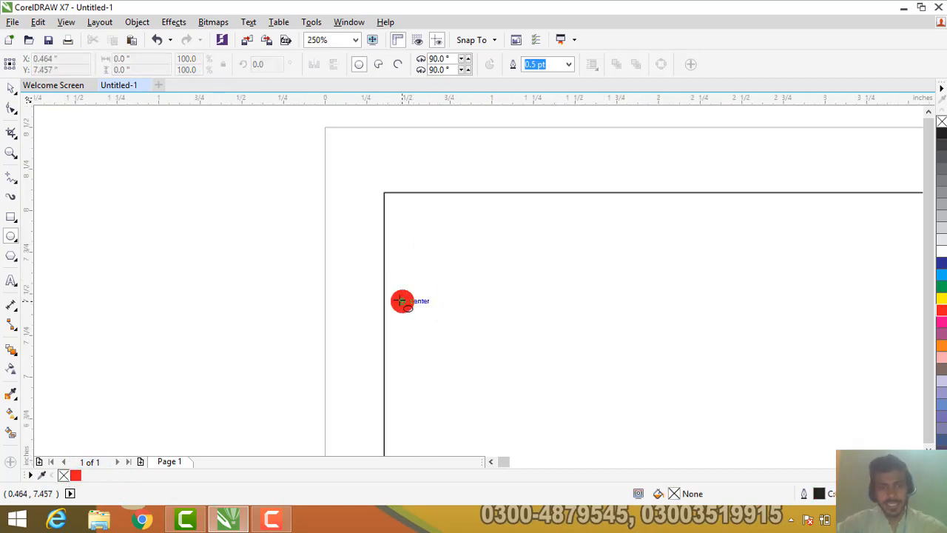
pyautogui.click(416, 303)
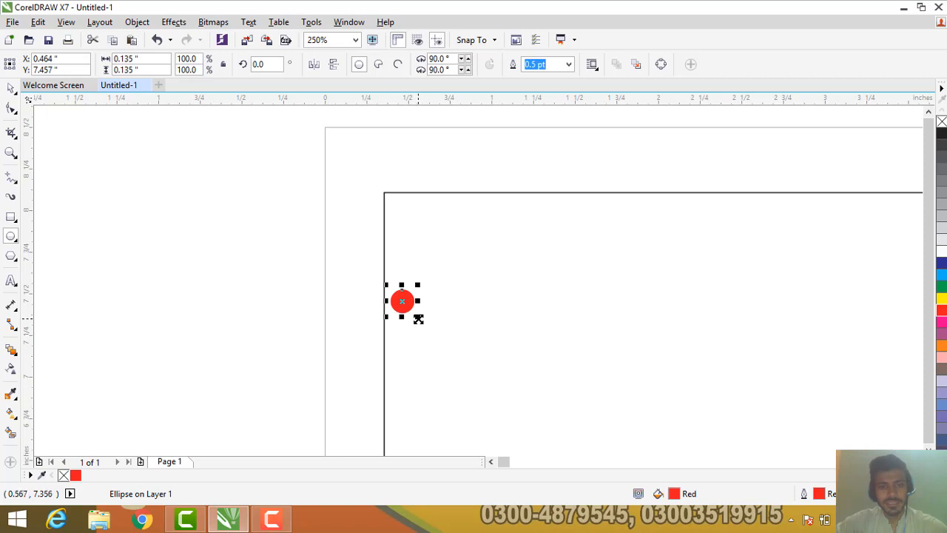
pyautogui.moveTo(419, 317); pyautogui.dragTo(423, 324)
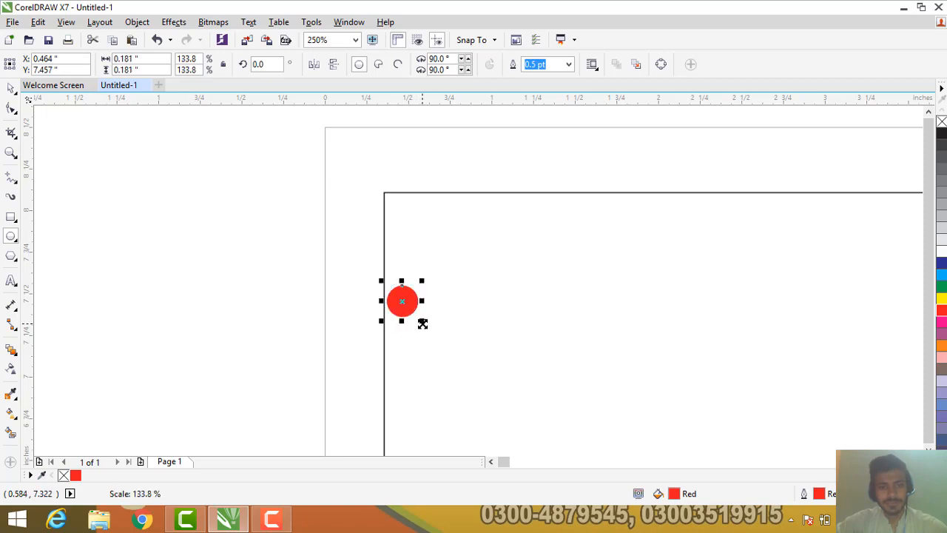
pyautogui.click(11, 87)
pyautogui.hotkey('ctrl', 'd')
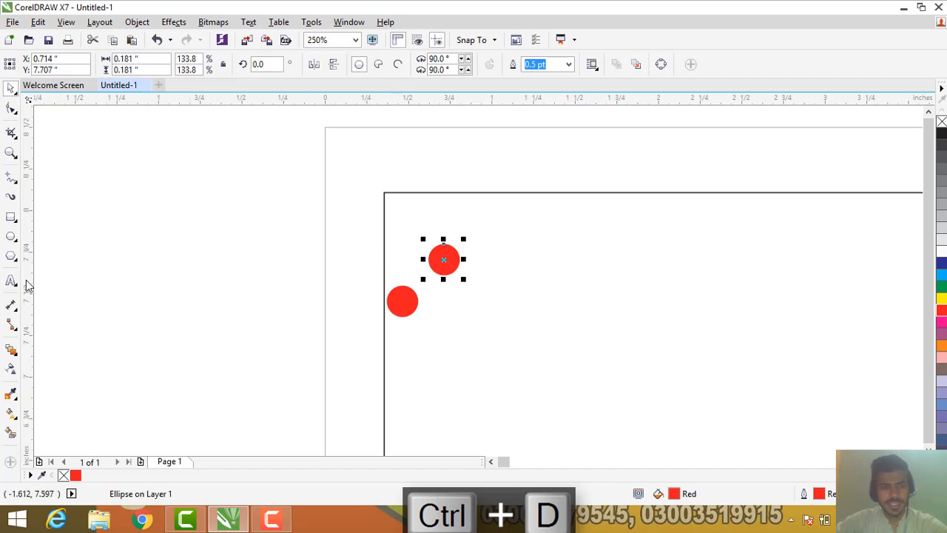
# Blend the original red circle into its duplicate with the Blend tool.
pyautogui.rightClick(11, 351)
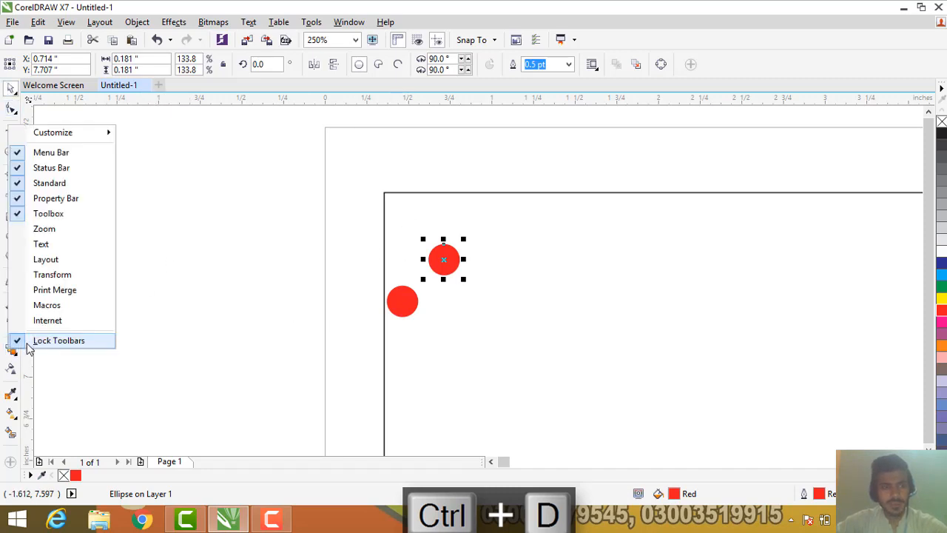
pyautogui.click(14, 356)
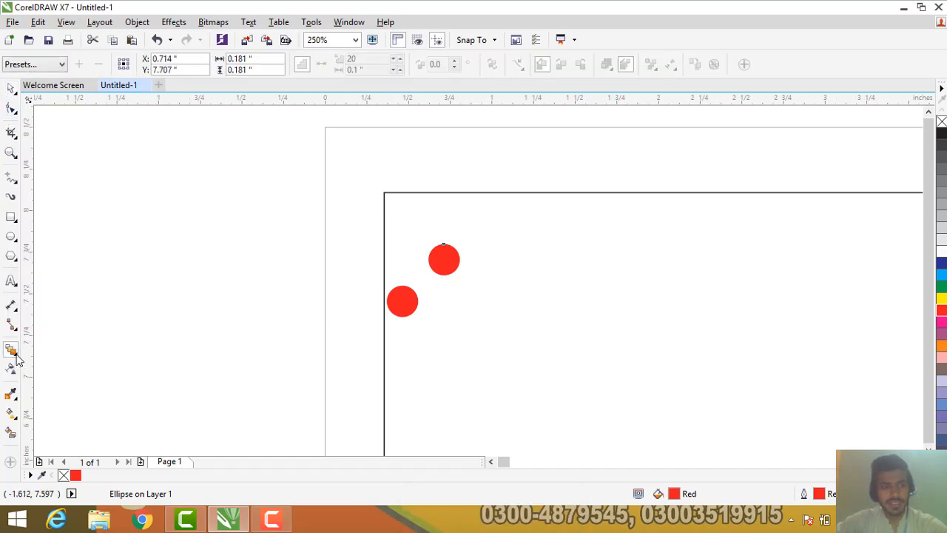
pyautogui.click(16, 361)
pyautogui.click(46, 349)
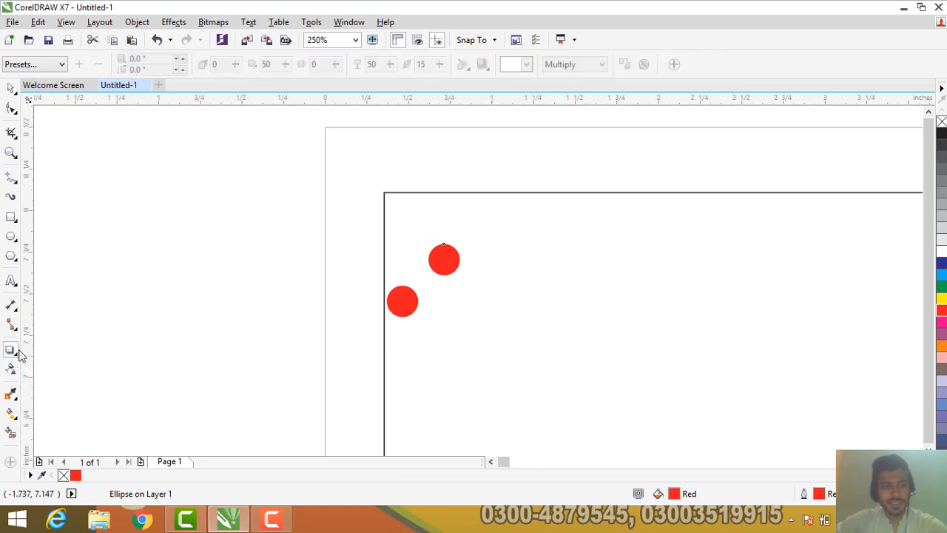
pyautogui.click(17, 361)
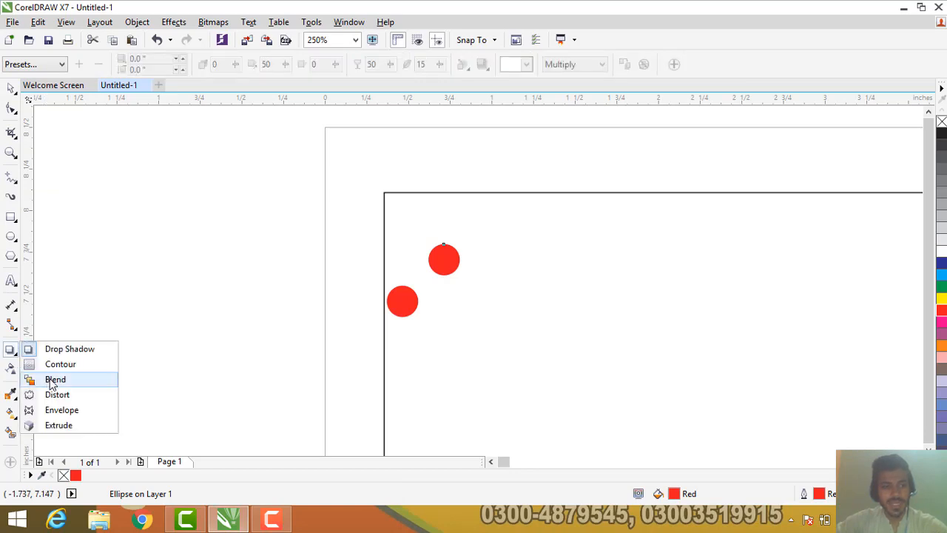
pyautogui.click(55, 379)
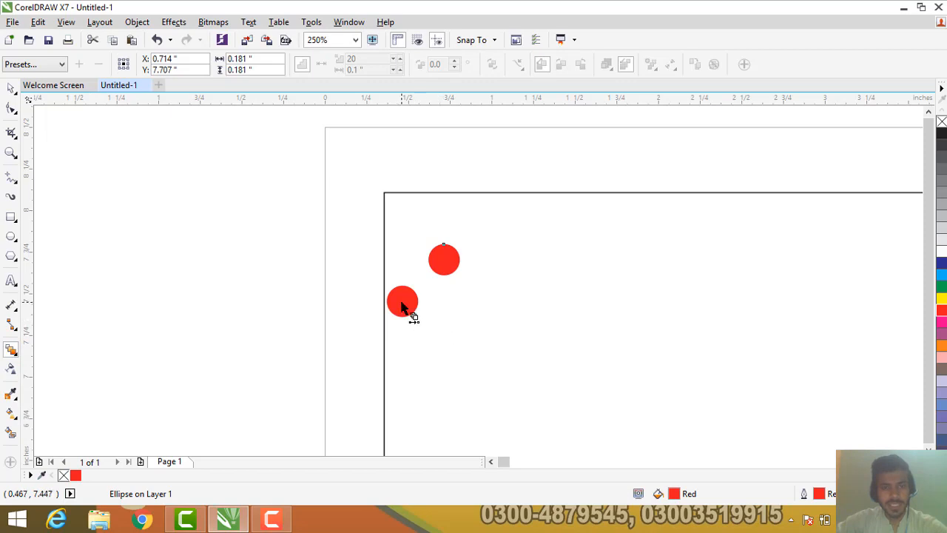
pyautogui.moveTo(402, 305); pyautogui.dragTo(445, 260)
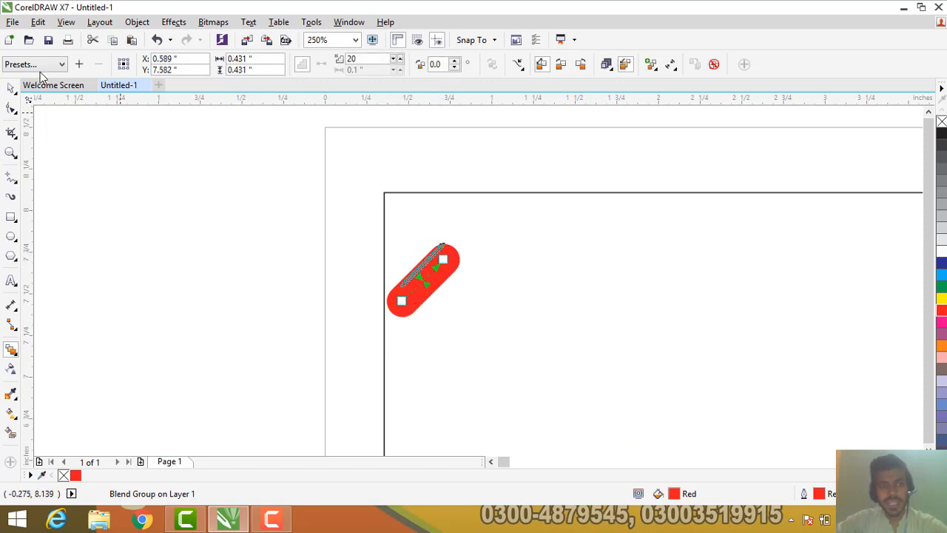
# Assign the rectangle as the new path of the red circle blend and spread the blend along the full path.
pyautogui.click(10, 90)
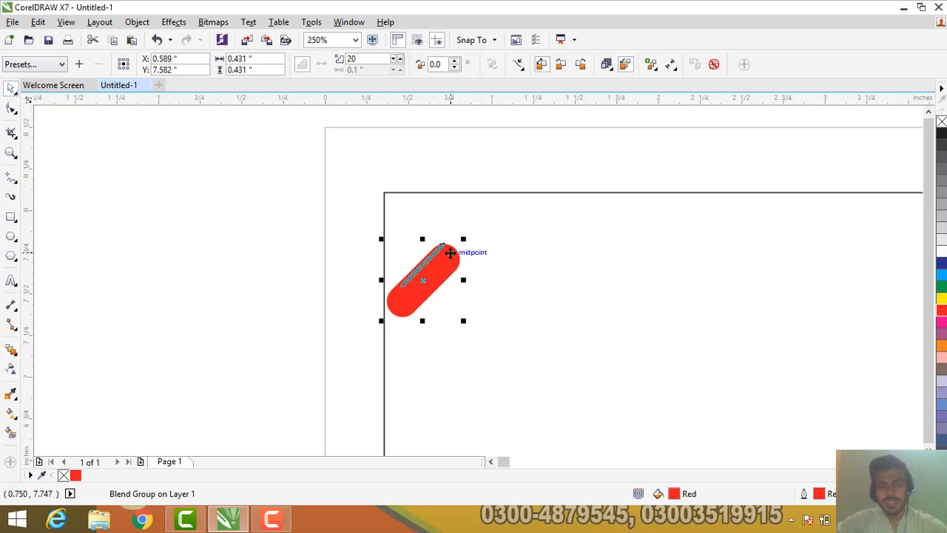
pyautogui.click(518, 65)
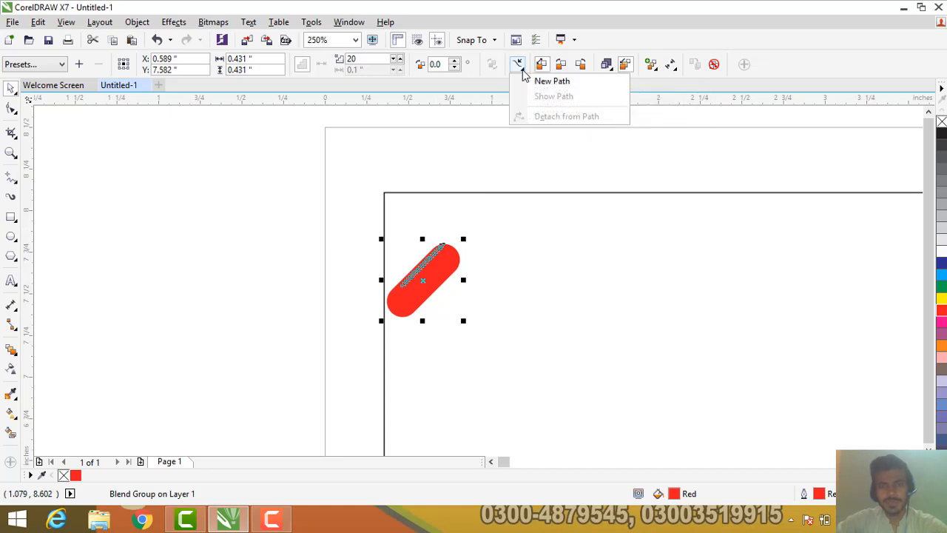
pyautogui.click(544, 79)
pyautogui.click(486, 190)
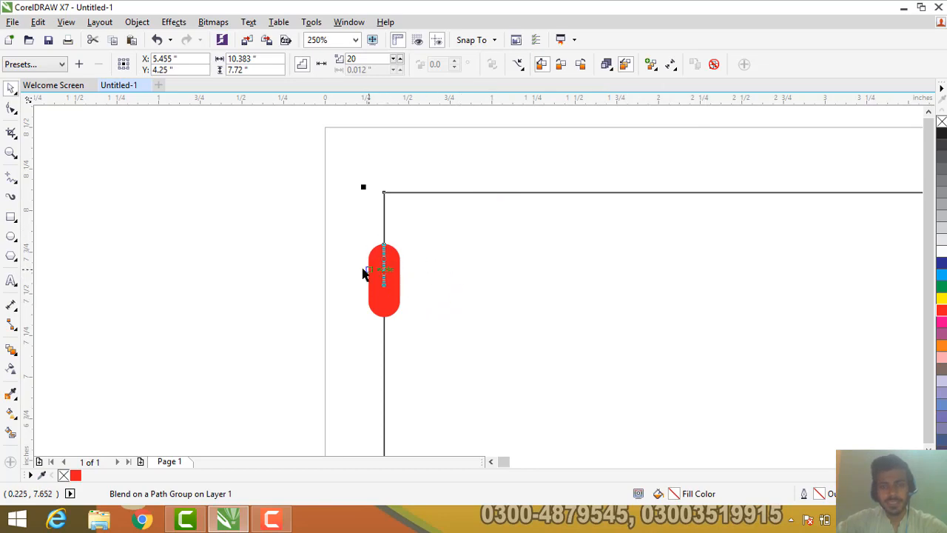
pyautogui.click(653, 68)
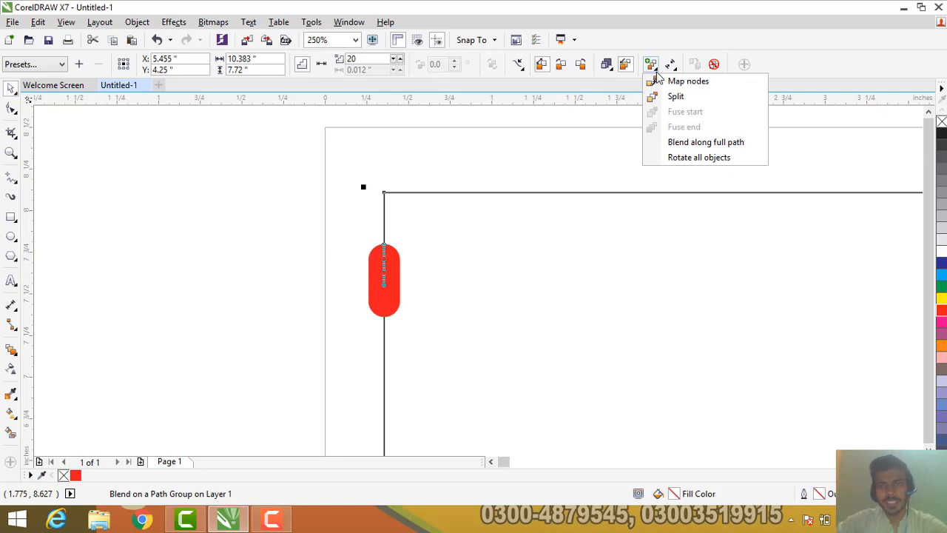
pyautogui.click(680, 142)
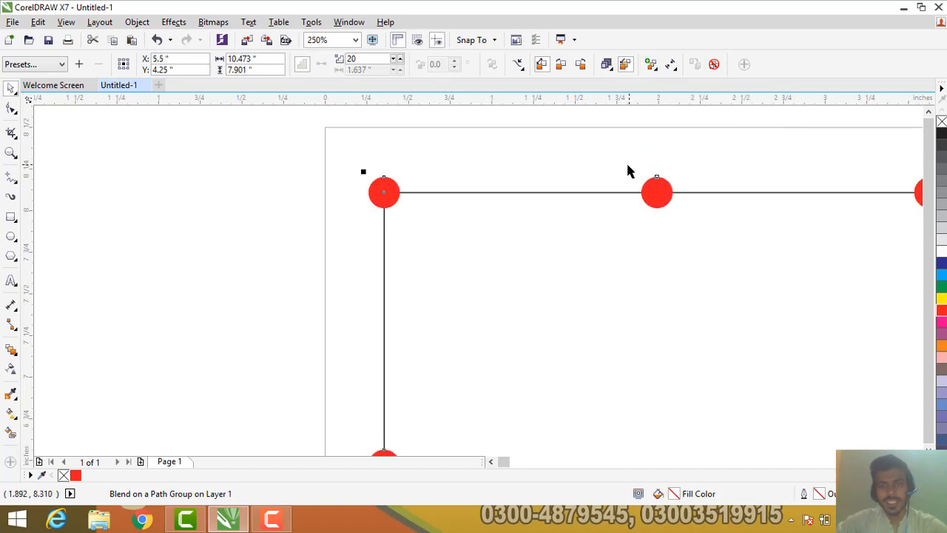
# Fit the whole page in view to examine how the red circles are spaced along the rectangle.
pyautogui.scroll(-3, 627, 171)
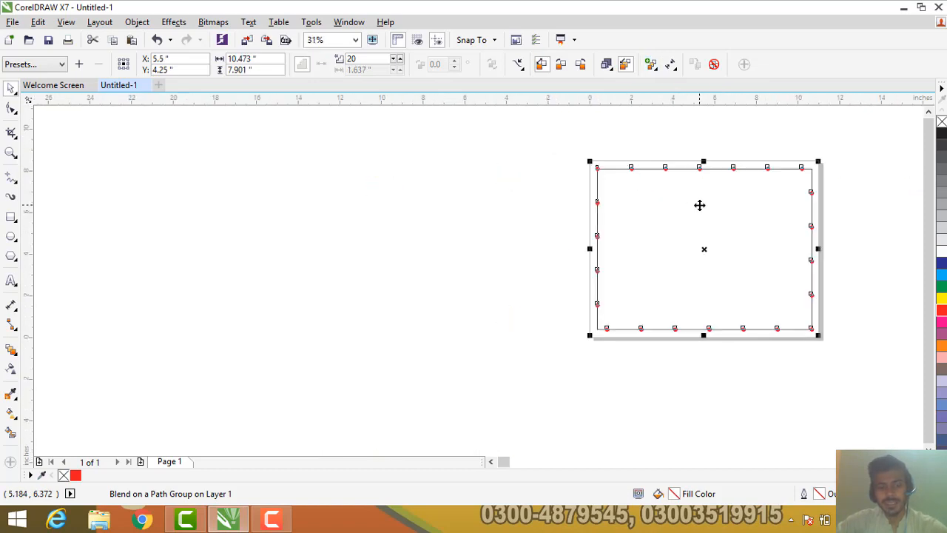
pyautogui.press('F4')
pyautogui.click(561, 280)
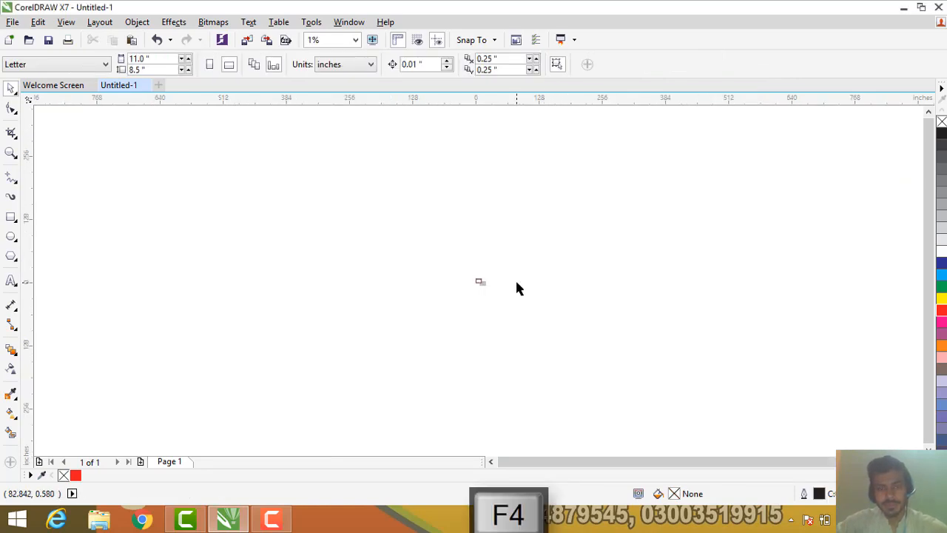
pyautogui.scroll(3, 474, 281)
pyautogui.scroll(5, 539, 247)
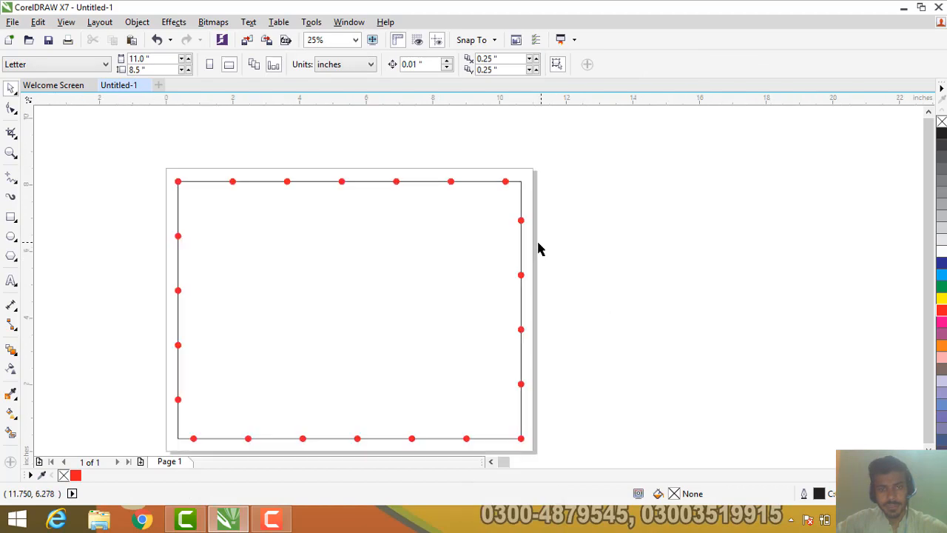
pyautogui.click(355, 41)
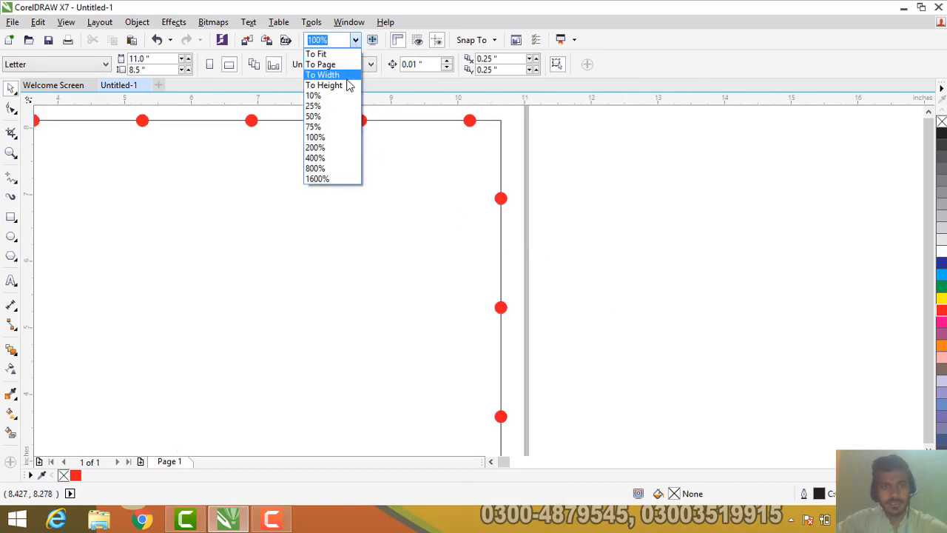
pyautogui.click(343, 74)
pyautogui.click(343, 70)
pyautogui.click(354, 42)
pyautogui.click(354, 42)
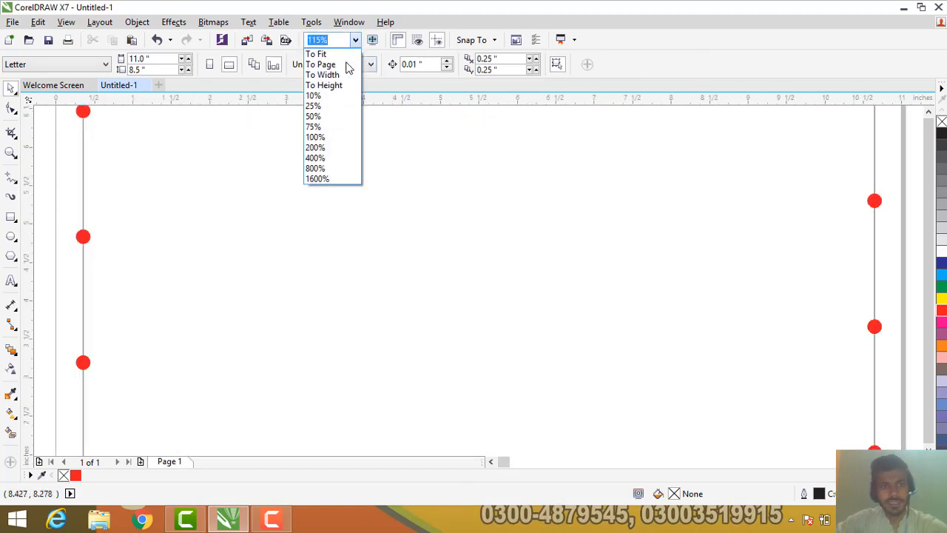
pyautogui.click(354, 65)
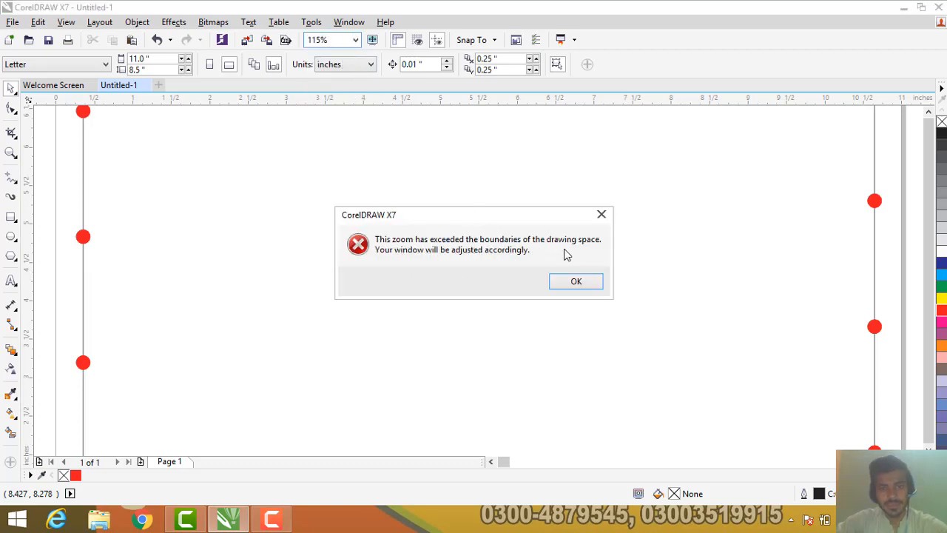
pyautogui.click(562, 280)
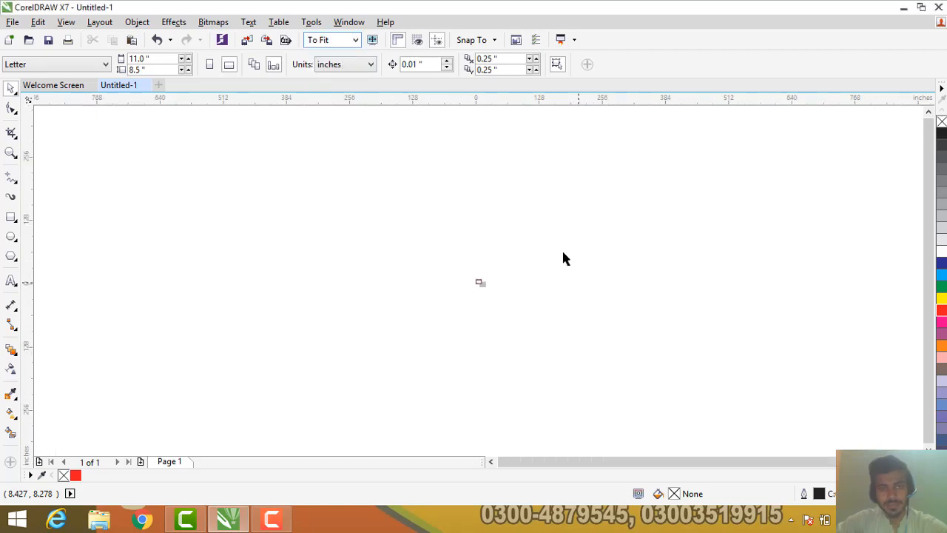
pyautogui.scroll(3, 481, 286)
pyautogui.scroll(5, 461, 296)
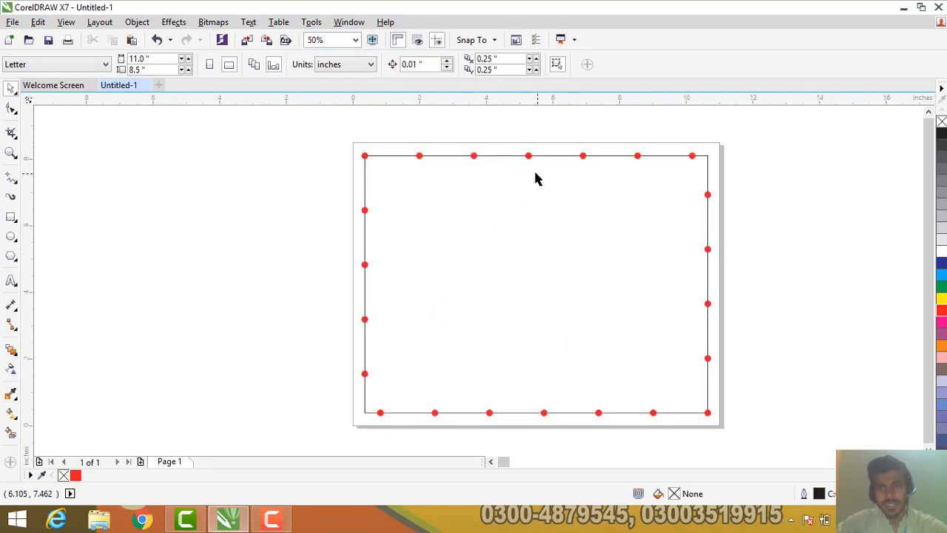
# Select the red circle blend on the rectangle path and set its number of blend steps to 100.
pyautogui.click(364, 211)
pyautogui.click(365, 226)
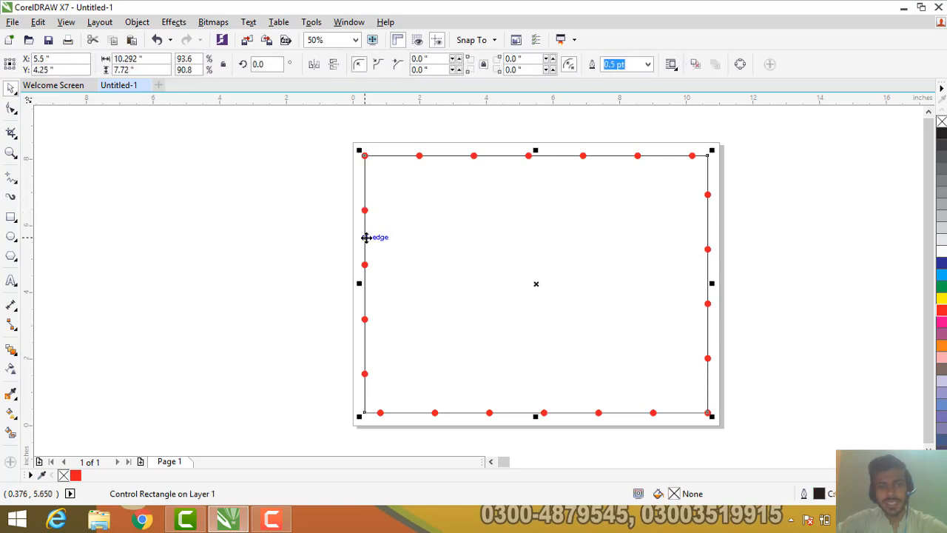
pyautogui.click(310, 205)
pyautogui.click(363, 267)
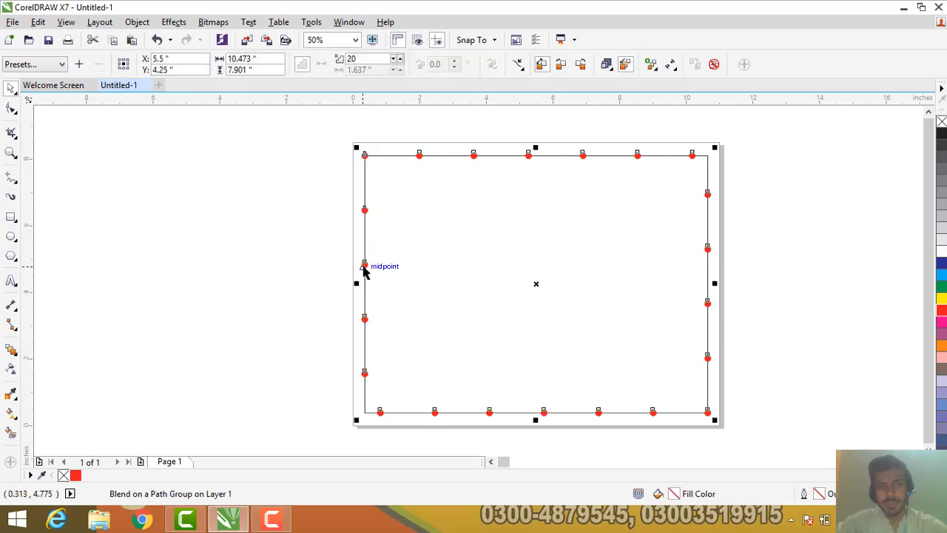
pyautogui.click(378, 159)
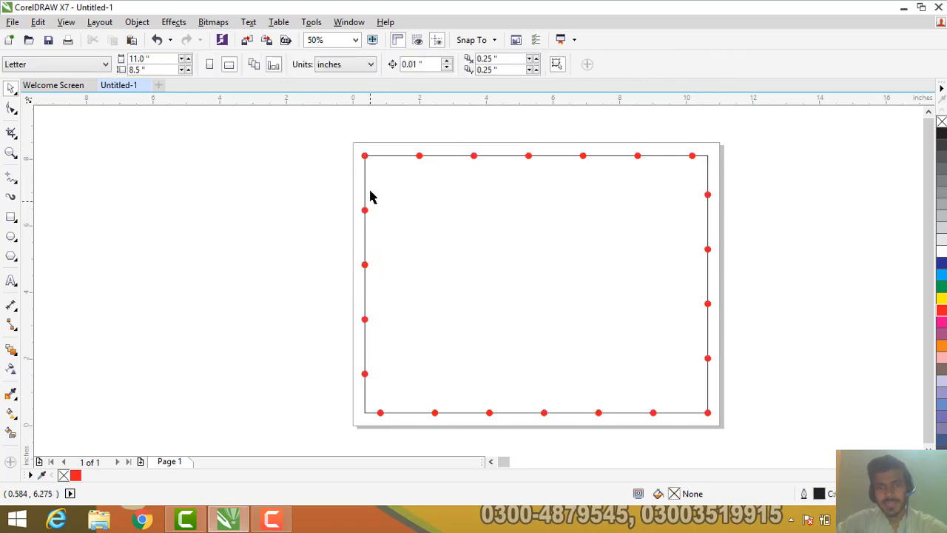
pyautogui.click(365, 213)
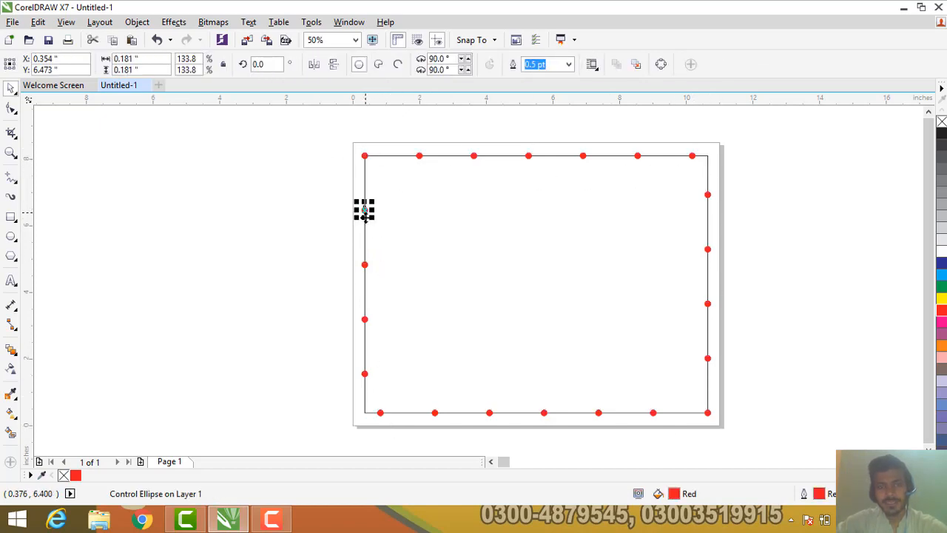
pyautogui.click(365, 268)
pyautogui.click(461, 143)
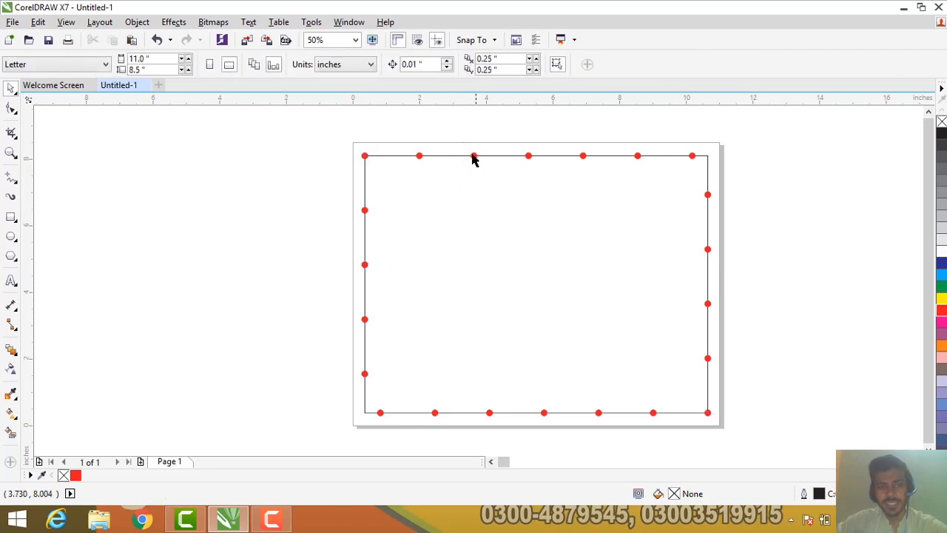
pyautogui.click(474, 155)
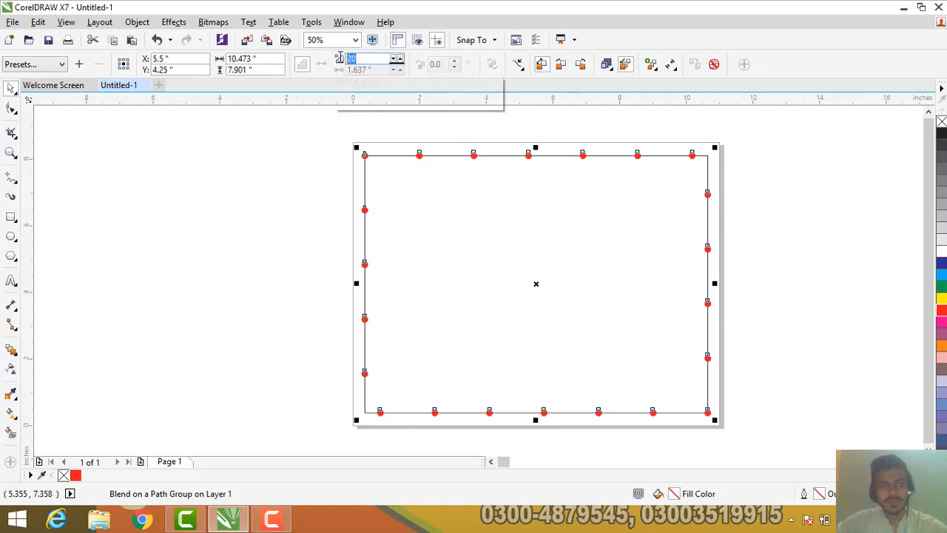
pyautogui.write('100')
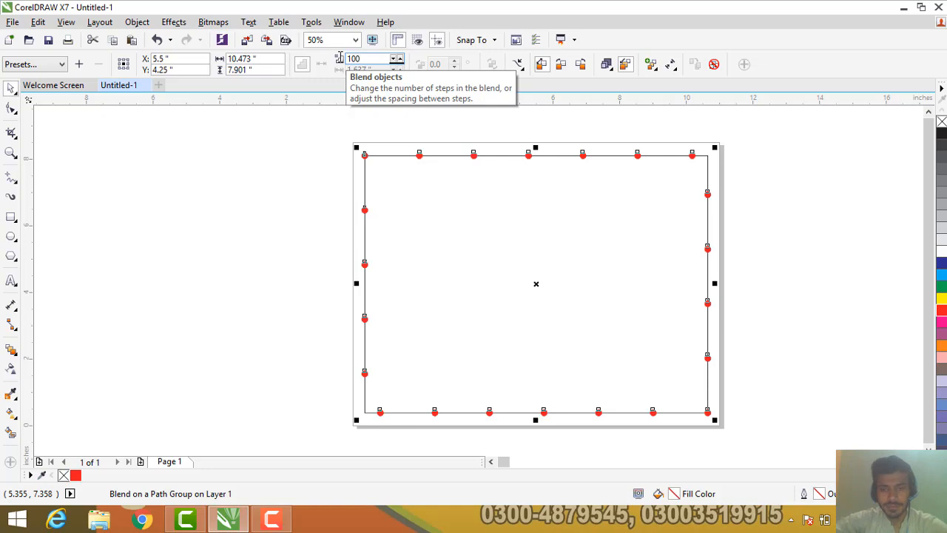
pyautogui.press('Return')
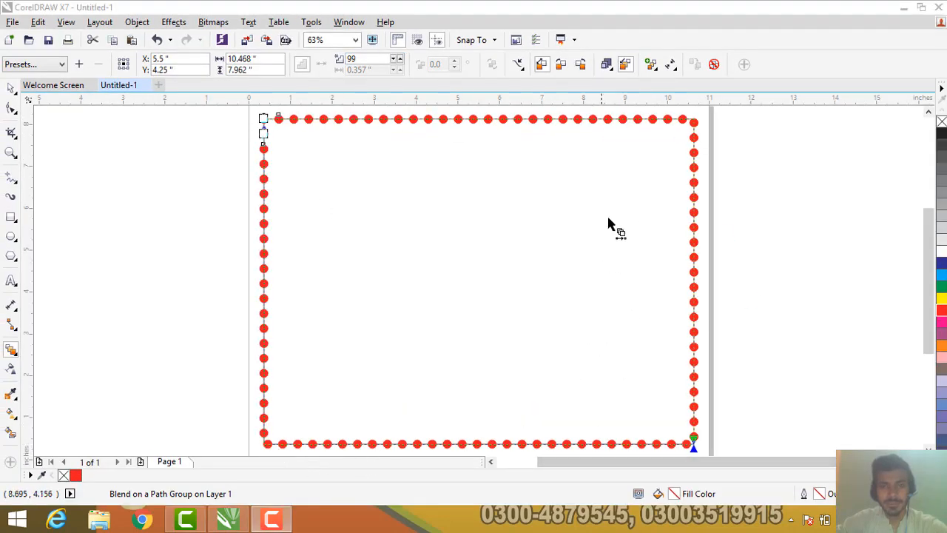
# Raise the number of steps in the red circle blend to 114 and deselect the blend.
pyautogui.click(399, 58)
pyautogui.click(399, 58)
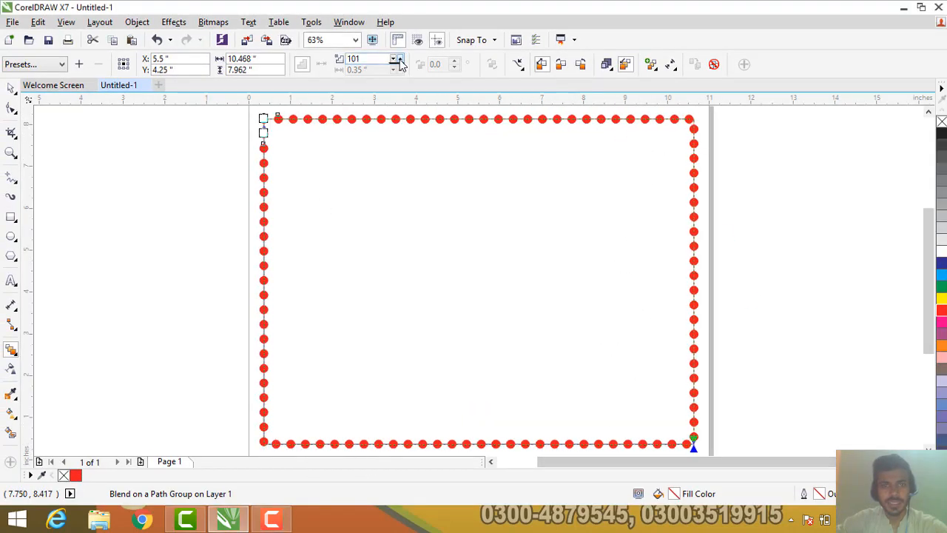
pyautogui.click(400, 57)
pyautogui.click(399, 58)
pyautogui.click(400, 58)
pyautogui.click(399, 58)
pyautogui.click(399, 58)
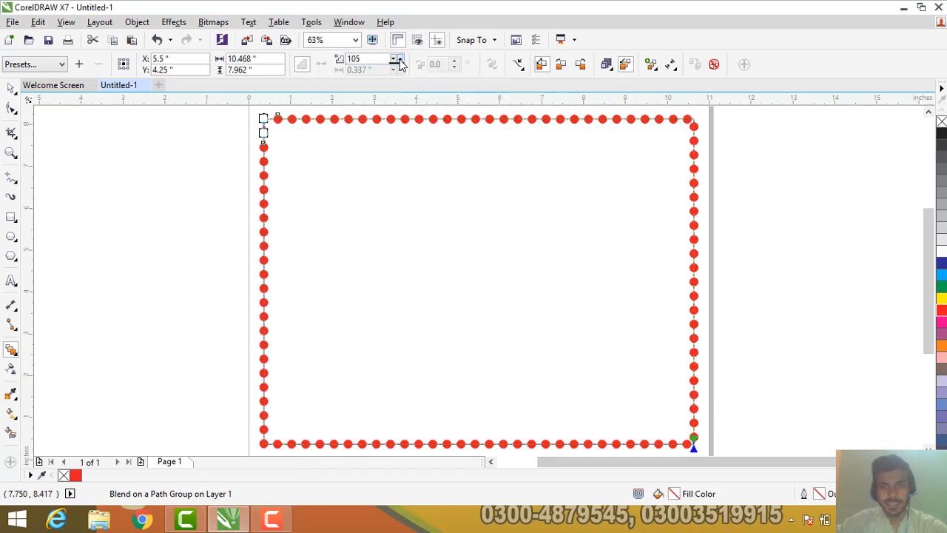
pyautogui.click(399, 57)
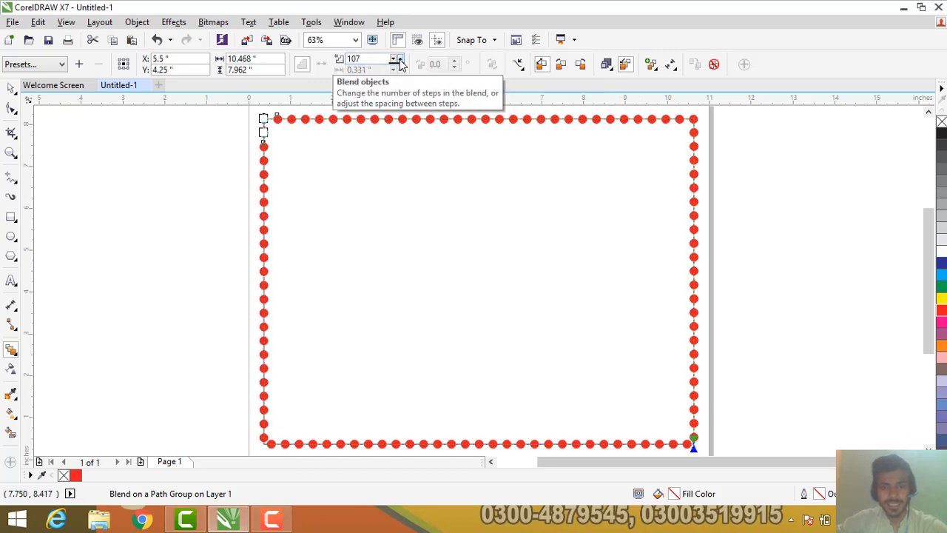
pyautogui.click(400, 58)
pyautogui.click(399, 59)
pyautogui.click(400, 58)
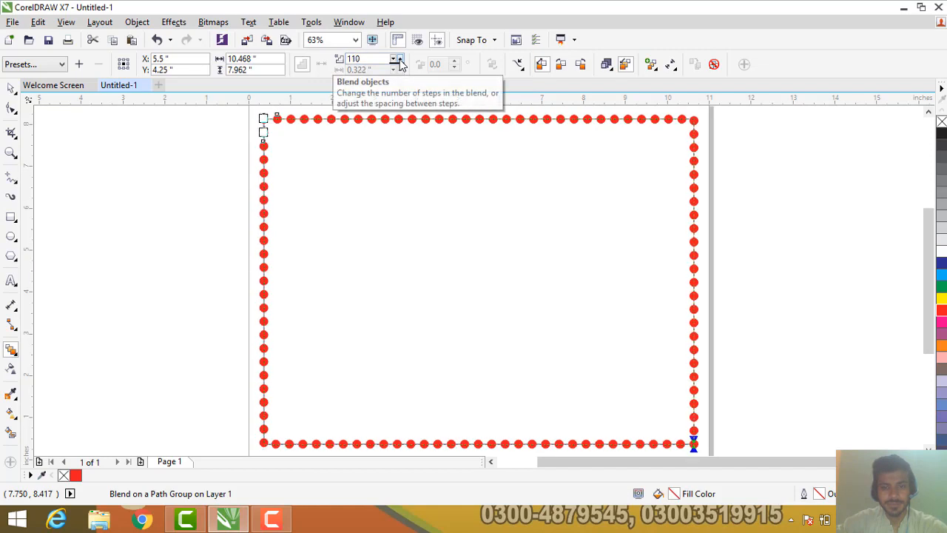
pyautogui.click(400, 59)
pyautogui.click(400, 58)
pyautogui.click(399, 59)
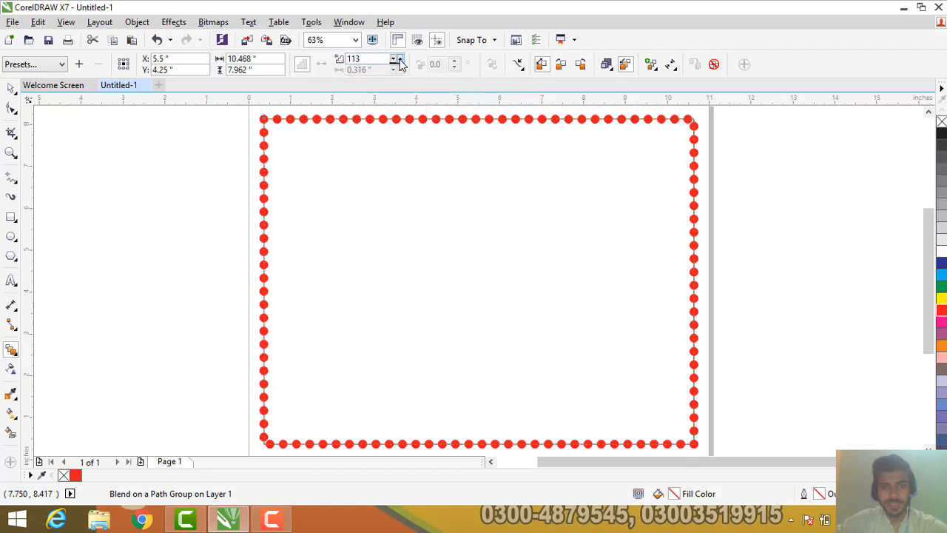
pyautogui.click(400, 59)
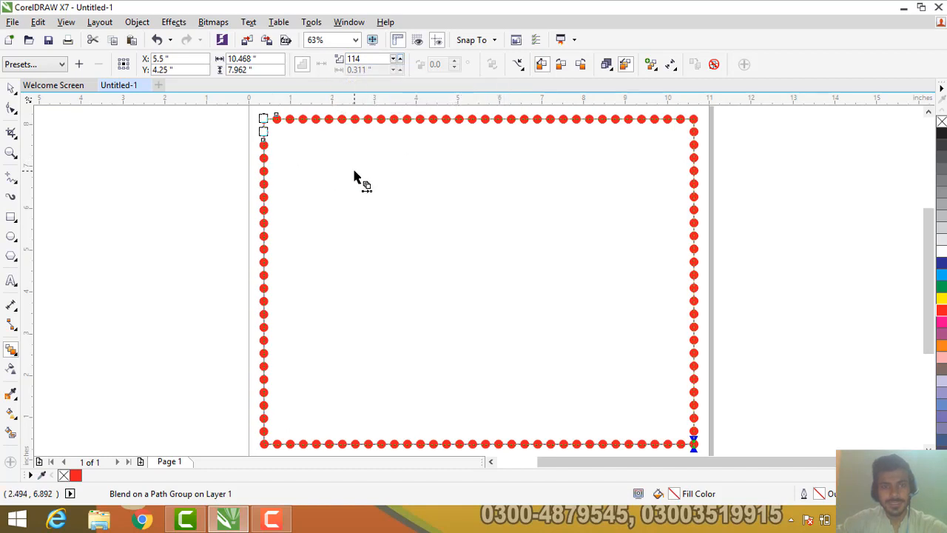
pyautogui.click(13, 90)
pyautogui.click(150, 169)
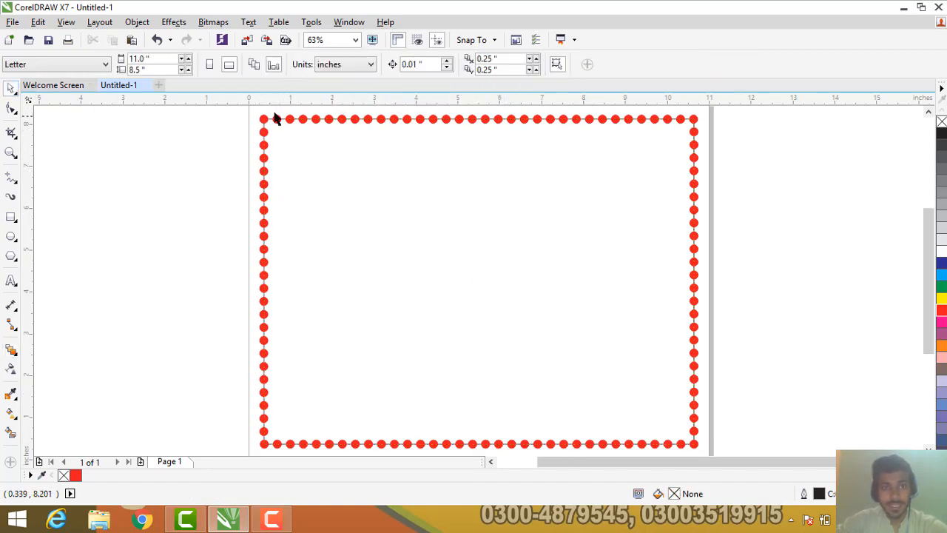
# Reselect the red circle blend, increase its number of steps to 142, and deselect it.
pyautogui.click(355, 122)
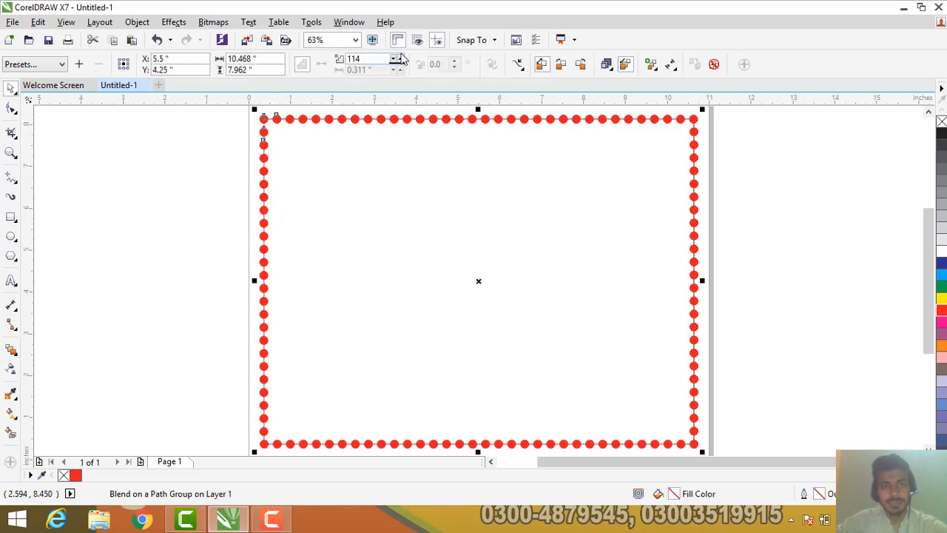
pyautogui.click(401, 59)
pyautogui.click(401, 59)
pyautogui.click(401, 59)
pyautogui.click(402, 59)
pyautogui.click(401, 59)
pyautogui.click(401, 59)
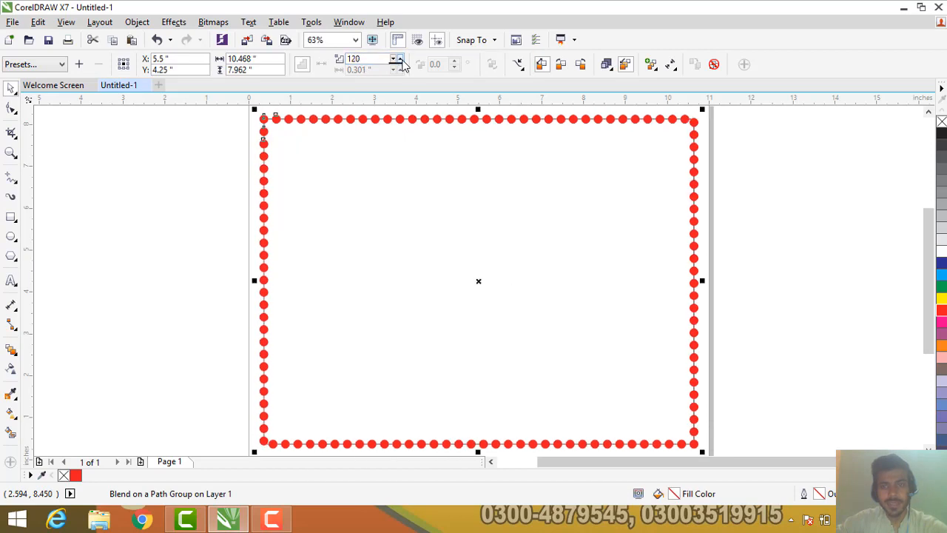
pyautogui.click(401, 59)
pyautogui.click(401, 59)
pyautogui.click(401, 59)
pyautogui.click(401, 60)
pyautogui.click(401, 59)
pyautogui.click(401, 59)
pyautogui.click(401, 59)
pyautogui.click(401, 59)
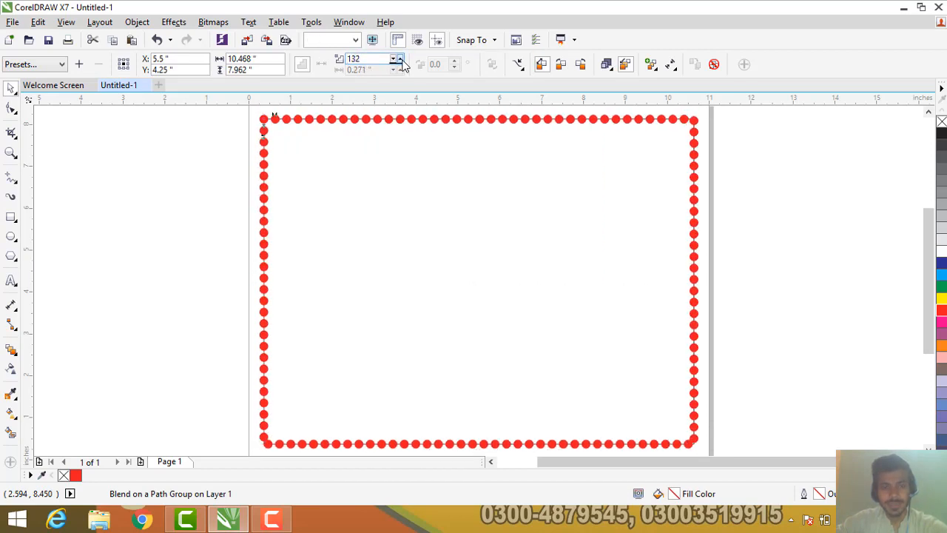
pyautogui.click(401, 59)
pyautogui.click(402, 59)
pyautogui.click(401, 59)
pyautogui.click(401, 59)
pyautogui.click(401, 59)
pyautogui.click(401, 59)
pyautogui.click(401, 60)
pyautogui.click(402, 59)
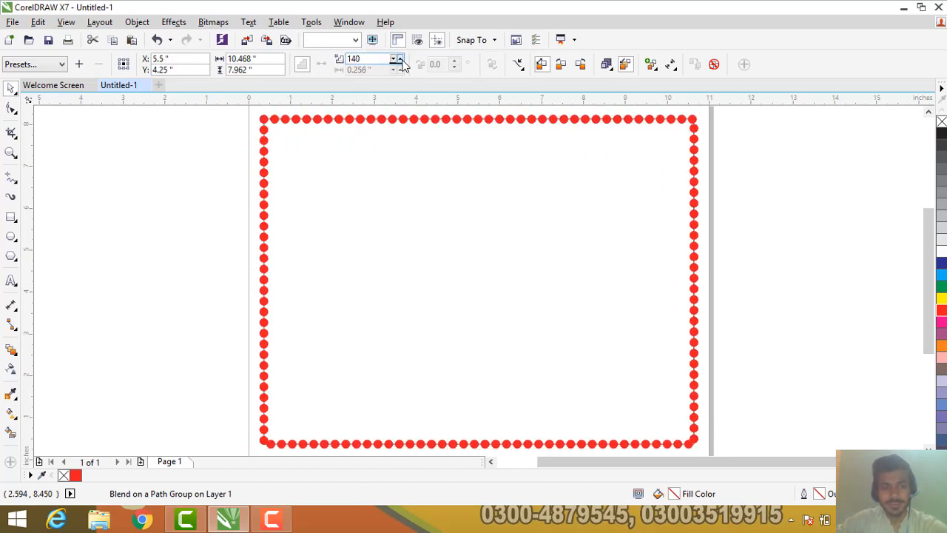
pyautogui.click(401, 59)
pyautogui.click(401, 59)
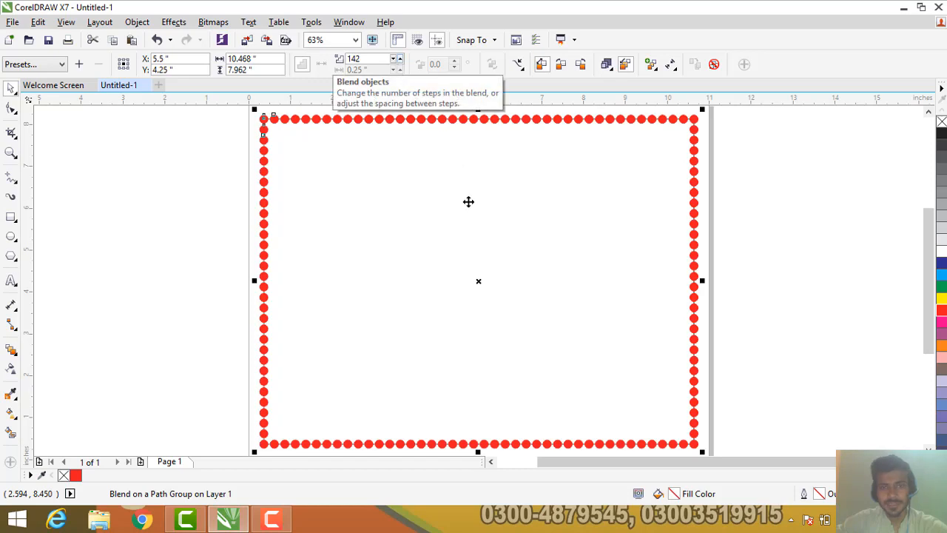
pyautogui.click(228, 193)
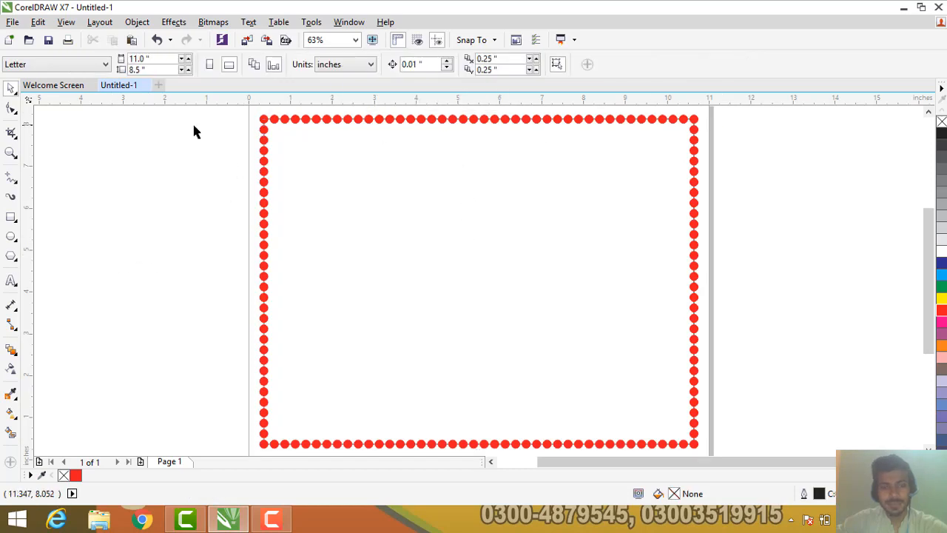
# Examine the rectangle's black outline in the gaps between the red circles along the left edge of the border.
pyautogui.scroll(4, 261, 123)
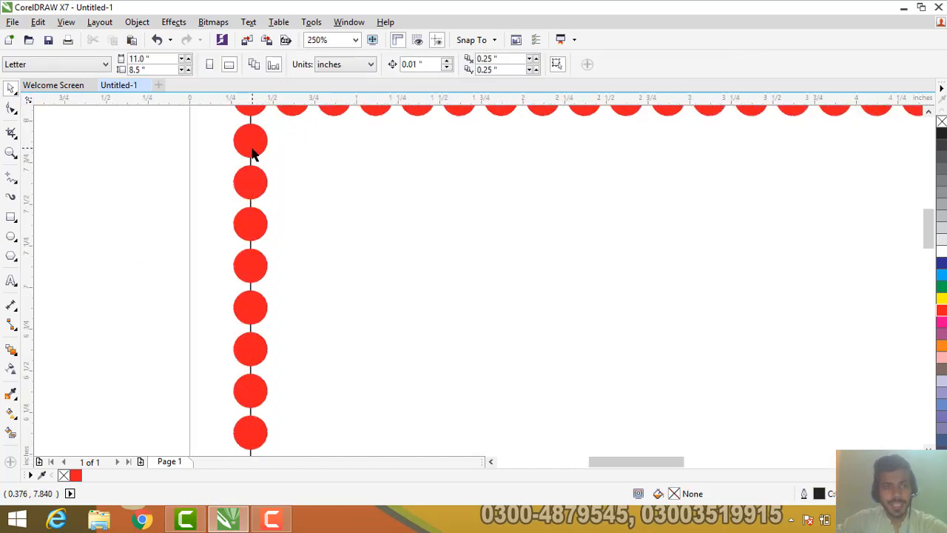
pyautogui.scroll(-1, 251, 152)
pyautogui.scroll(3, 251, 152)
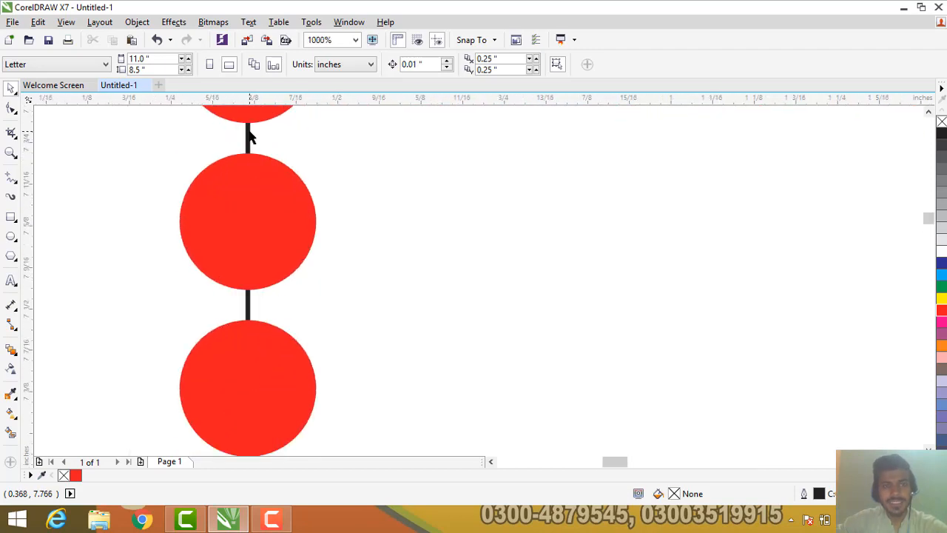
pyautogui.scroll(-3, 255, 148)
pyautogui.scroll(-2, 260, 145)
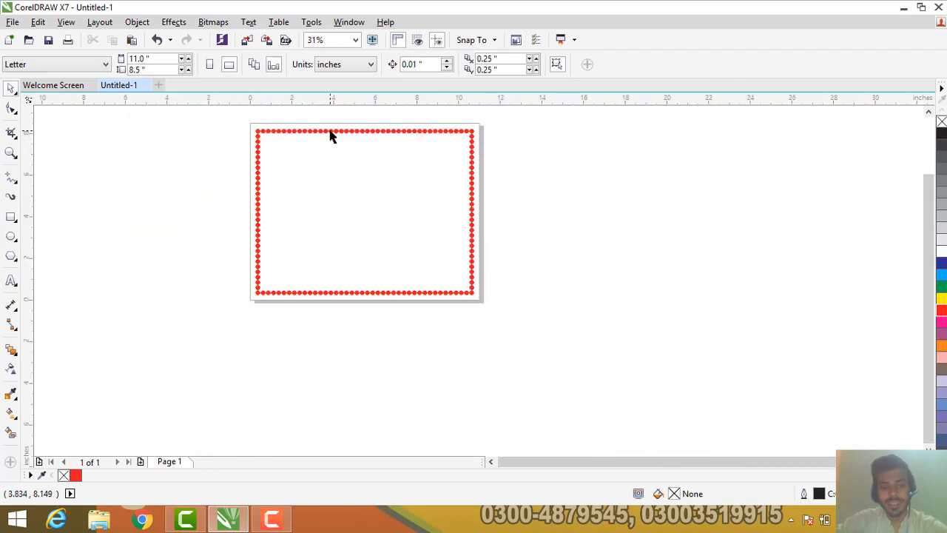
pyautogui.press('F4')
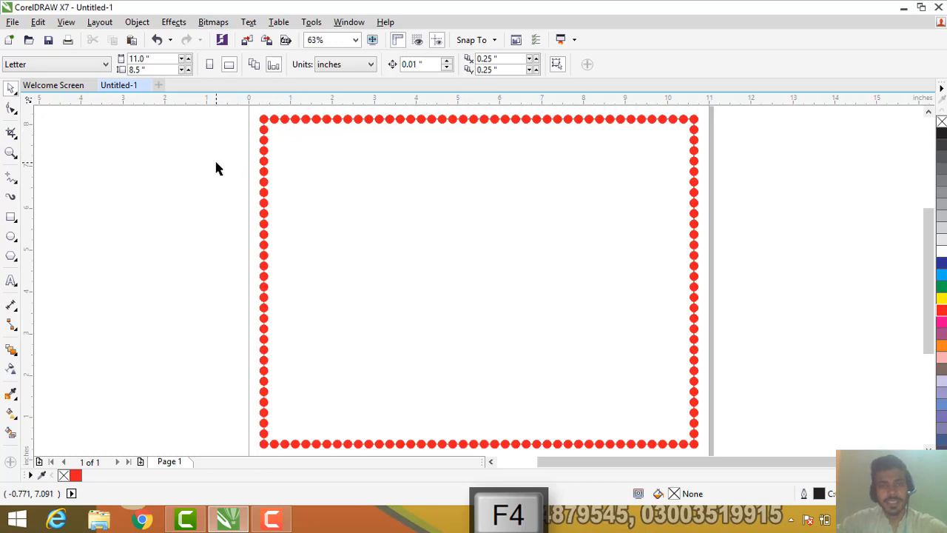
pyautogui.scroll(5, 263, 132)
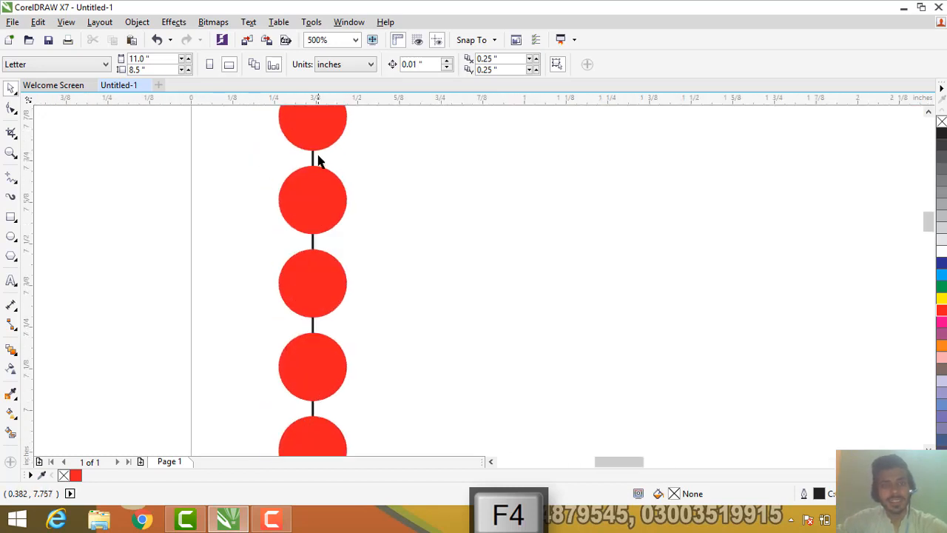
pyautogui.scroll(-3, 317, 186)
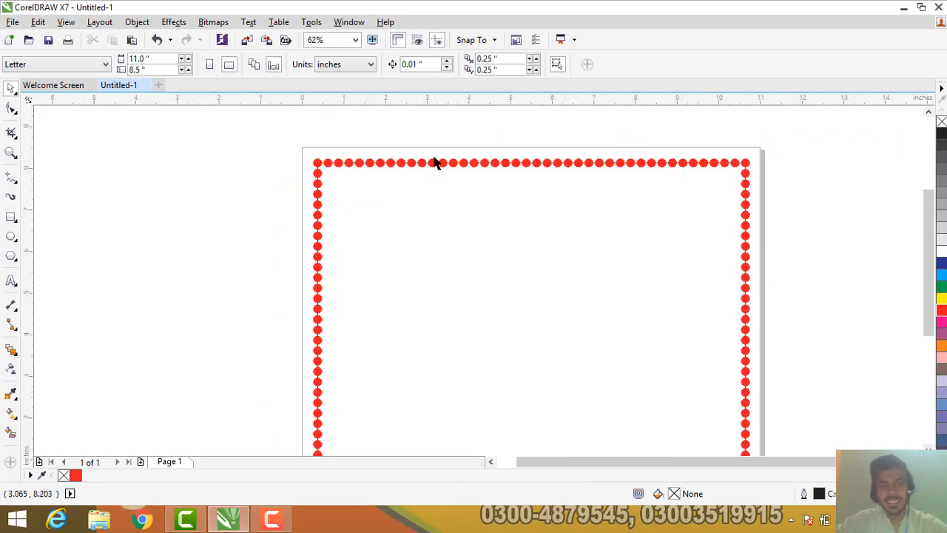
# Break the red circle blend apart from its rectangle path and deselect everything.
pyautogui.scroll(5, 432, 164)
pyautogui.scroll(-6, 424, 185)
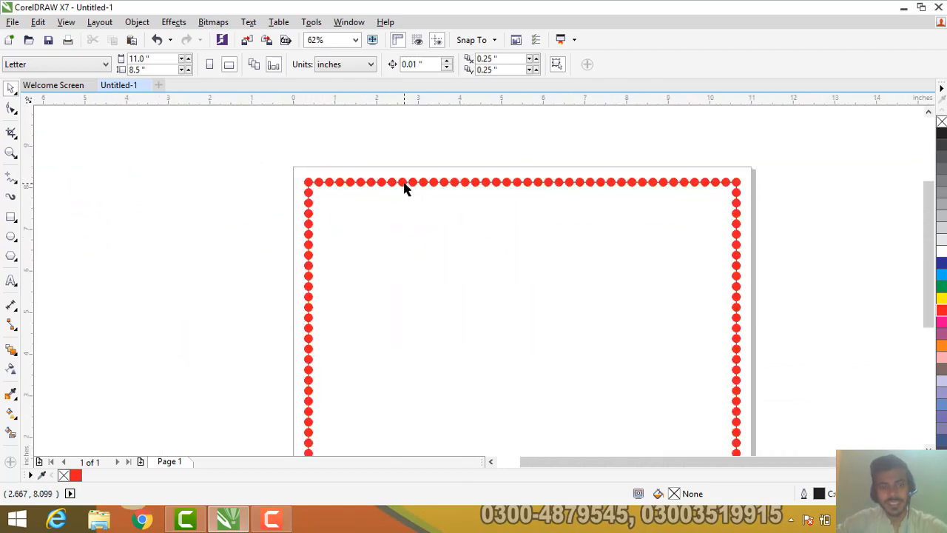
pyautogui.click(404, 189)
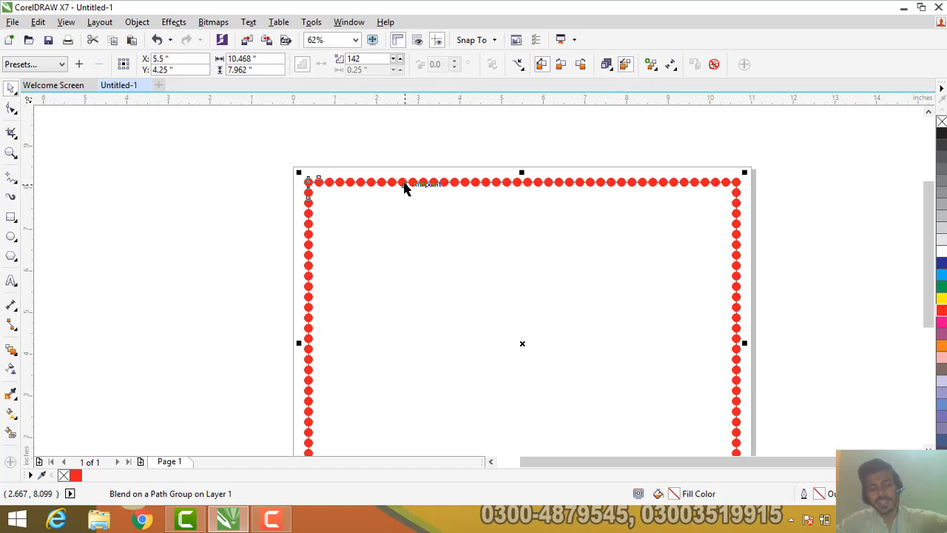
pyautogui.hotkey('ctrl', 'k')
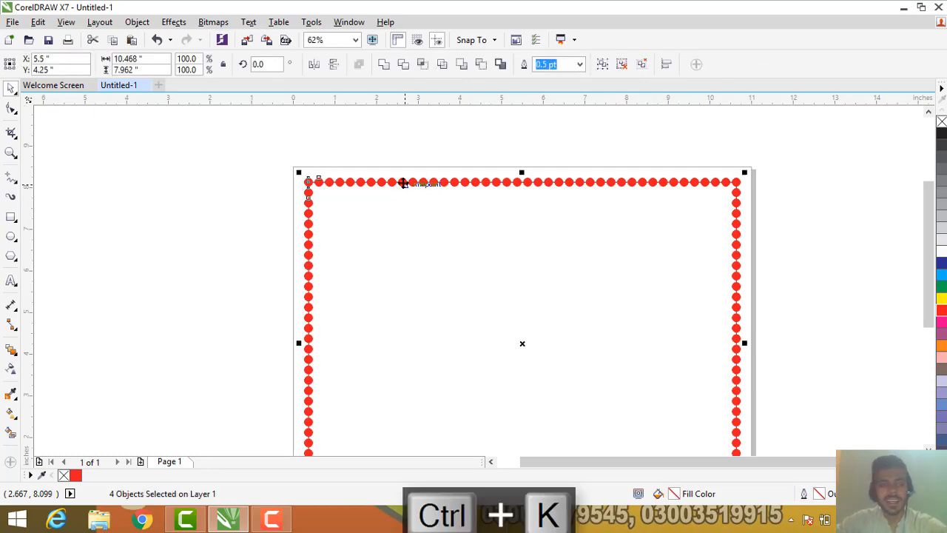
pyautogui.click(382, 141)
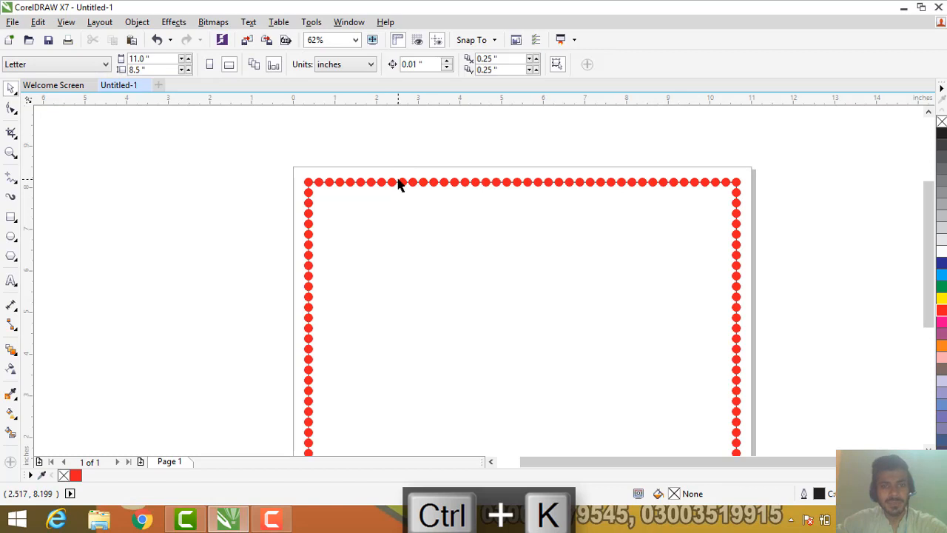
# Delete the rectangle's black outline from between the red border circles and fit the whole border in view.
pyautogui.scroll(4, 398, 185)
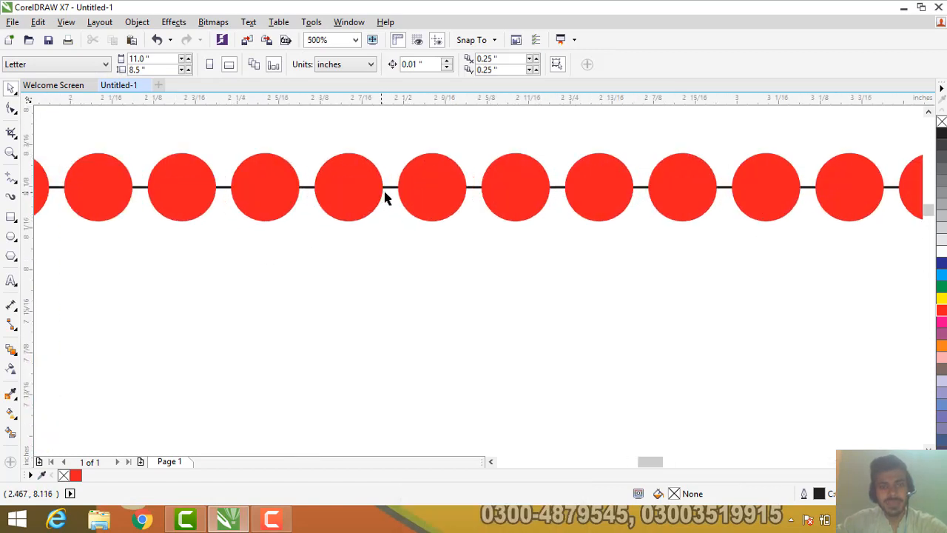
pyautogui.scroll(6, 383, 193)
pyautogui.click(428, 156)
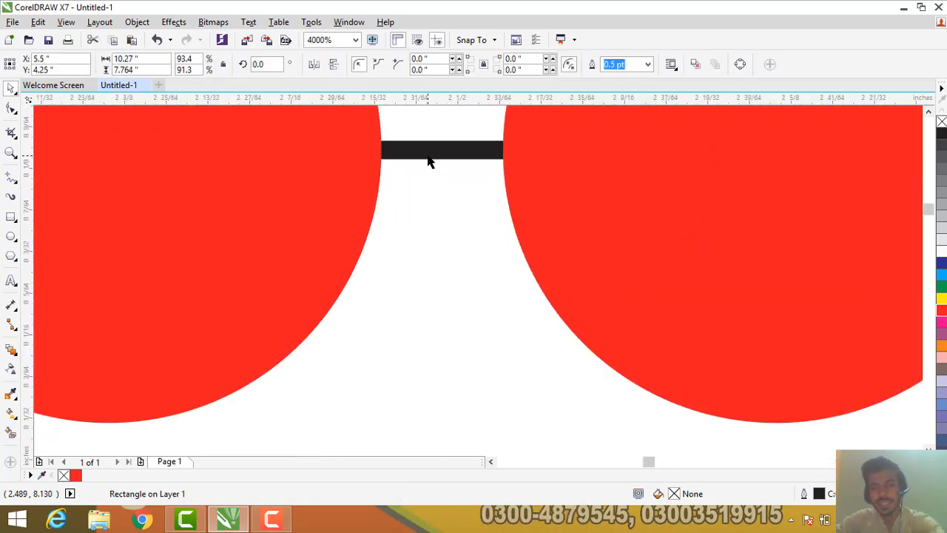
pyautogui.press('Delete')
pyautogui.scroll(-10, 428, 161)
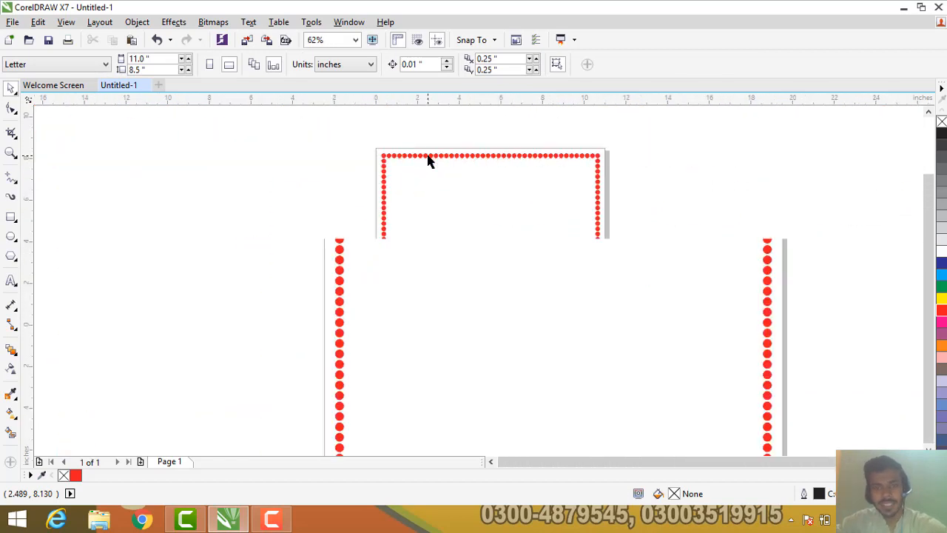
pyautogui.press('F4')
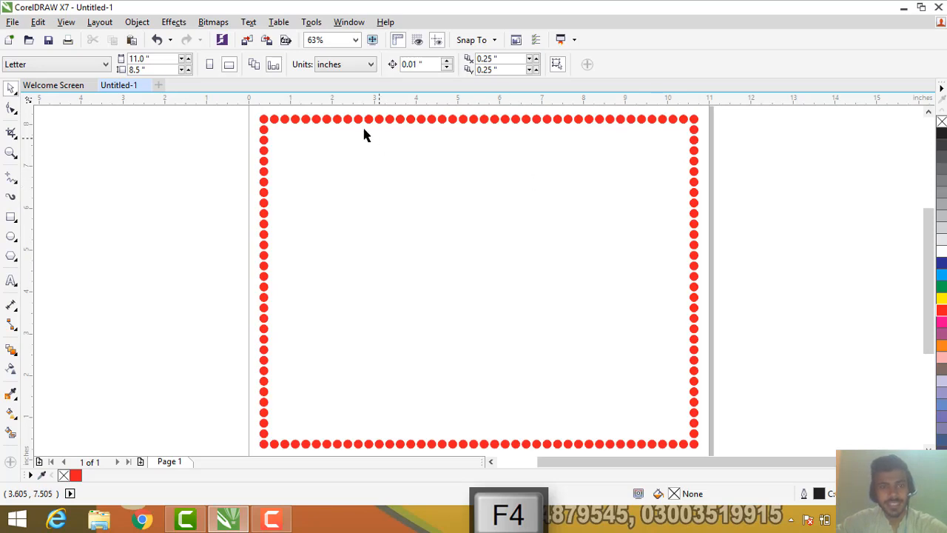
# Draw a heart basic shape about 5.75 inches wide inside the border, centre it on the page, and deselect it.
pyautogui.click(17, 259)
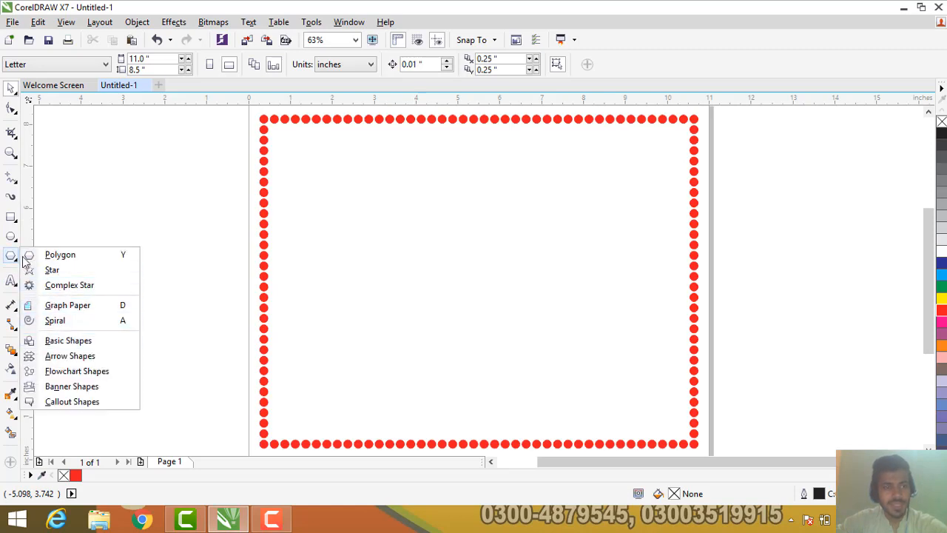
pyautogui.click(68, 340)
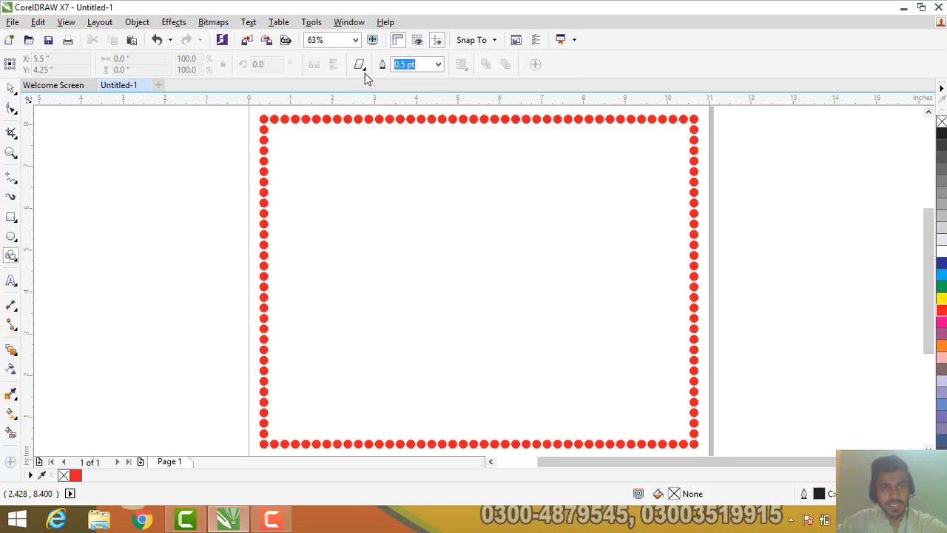
pyautogui.click(361, 66)
pyautogui.click(391, 123)
pyautogui.moveTo(378, 175); pyautogui.dragTo(570, 416)
pyautogui.press('p')
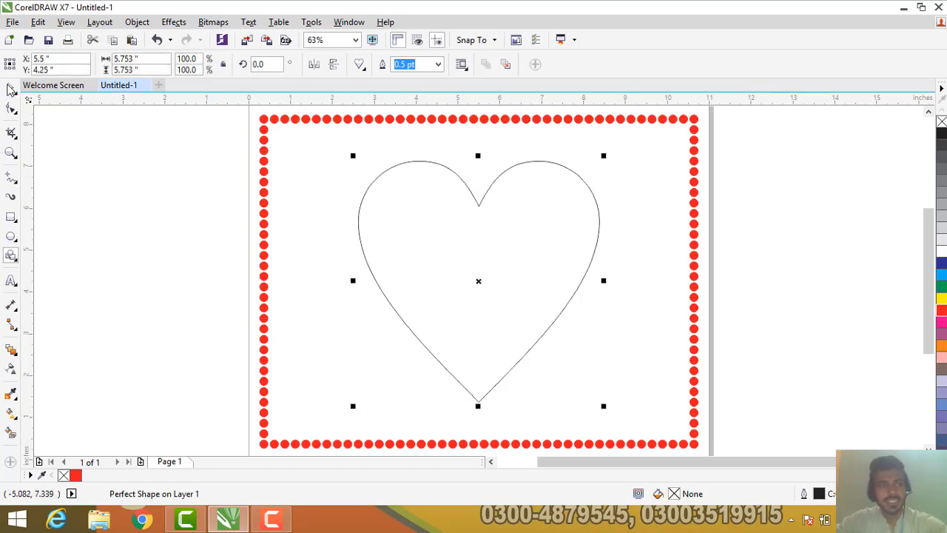
pyautogui.click(12, 89)
pyautogui.click(455, 221)
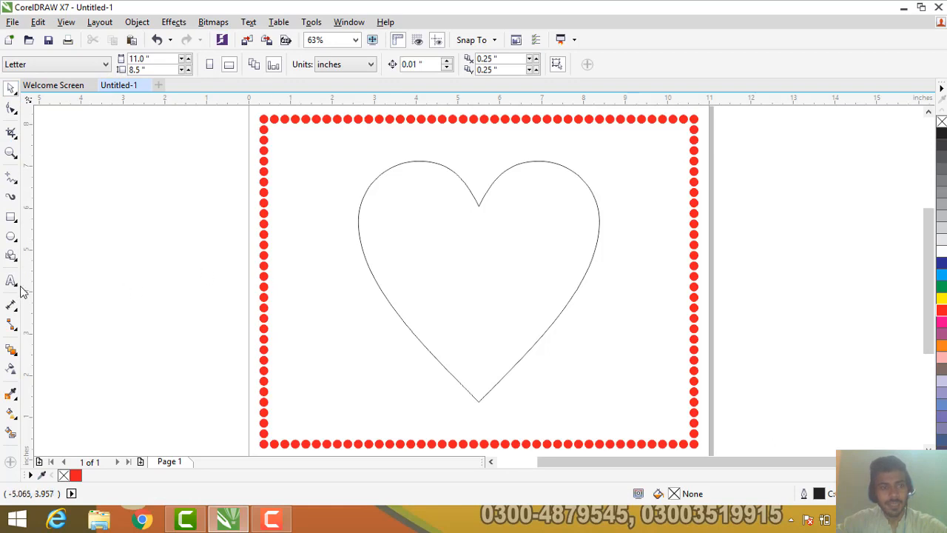
# Draw a small circle about 0.17 inch across just outside the heart's upper left curve, with red fill and outline.
pyautogui.click(13, 238)
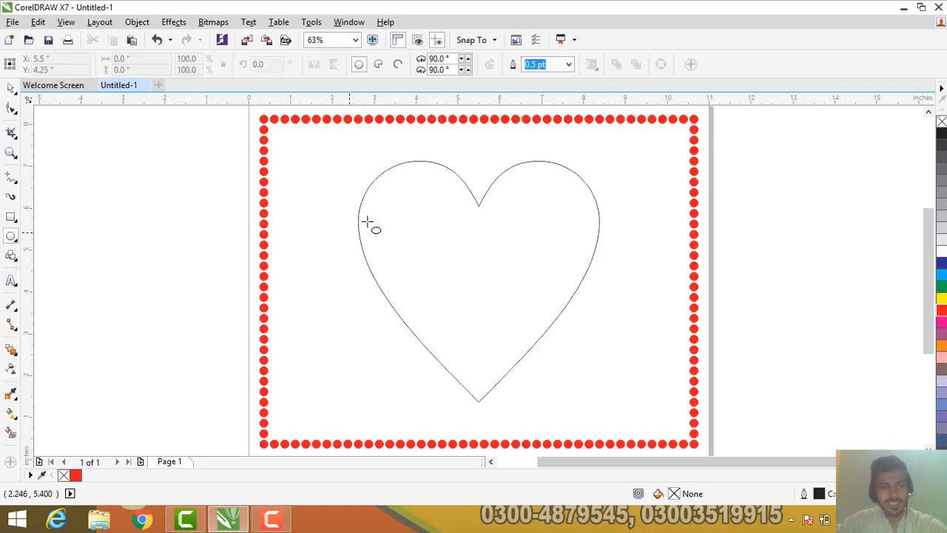
pyautogui.scroll(3, 326, 185)
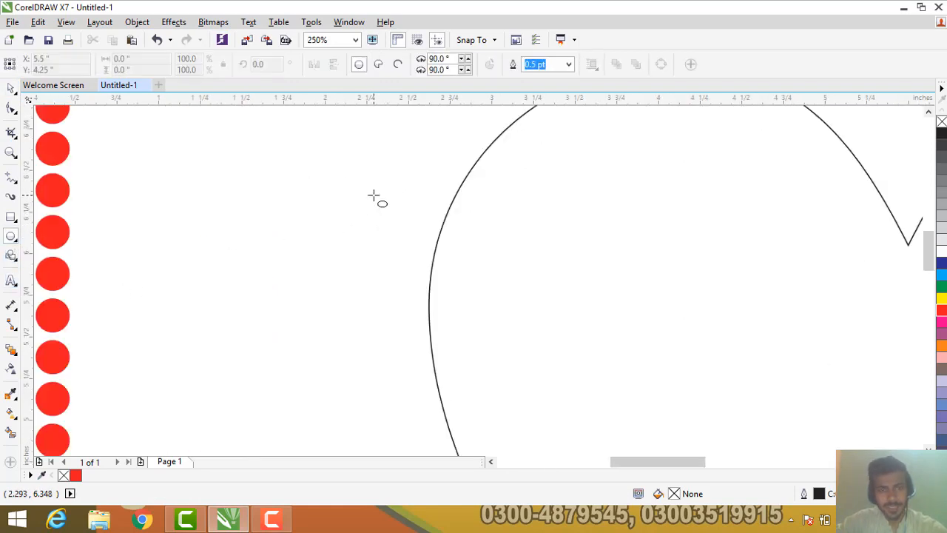
pyautogui.moveTo(374, 195); pyautogui.dragTo(391, 224)
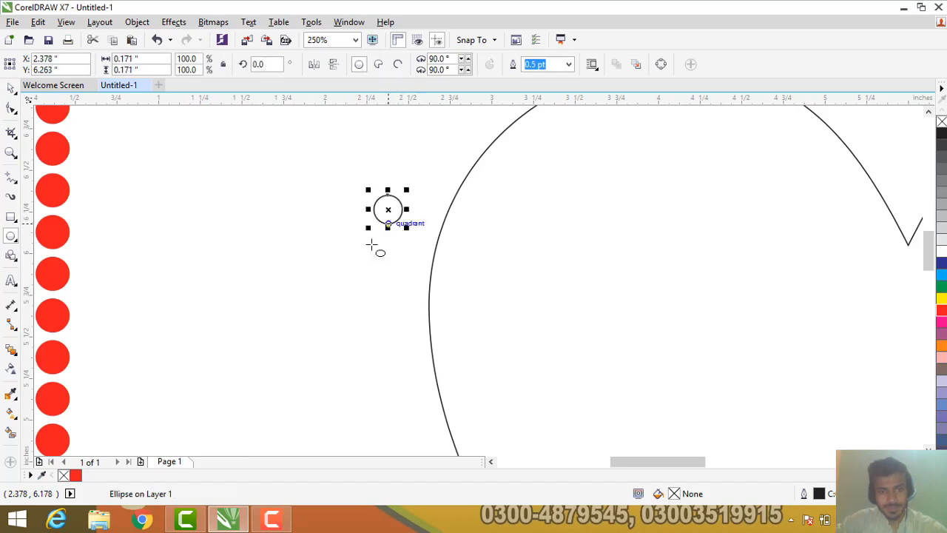
pyautogui.click(77, 476)
pyautogui.scroll(-2, 323, 276)
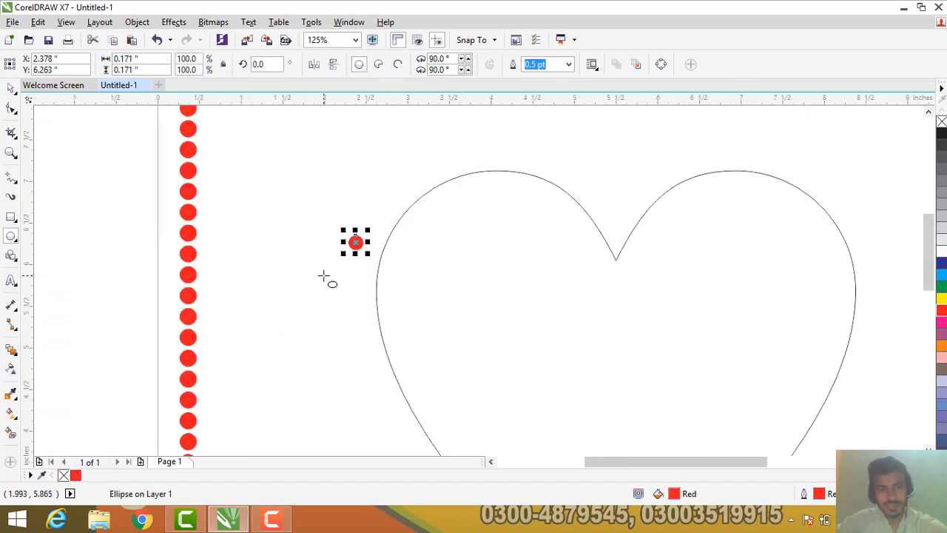
# Recolour the circle border green, including the two separate circles at its upper left corner, and deselect it.
pyautogui.click(185, 173)
pyautogui.scroll(-2, 185, 174)
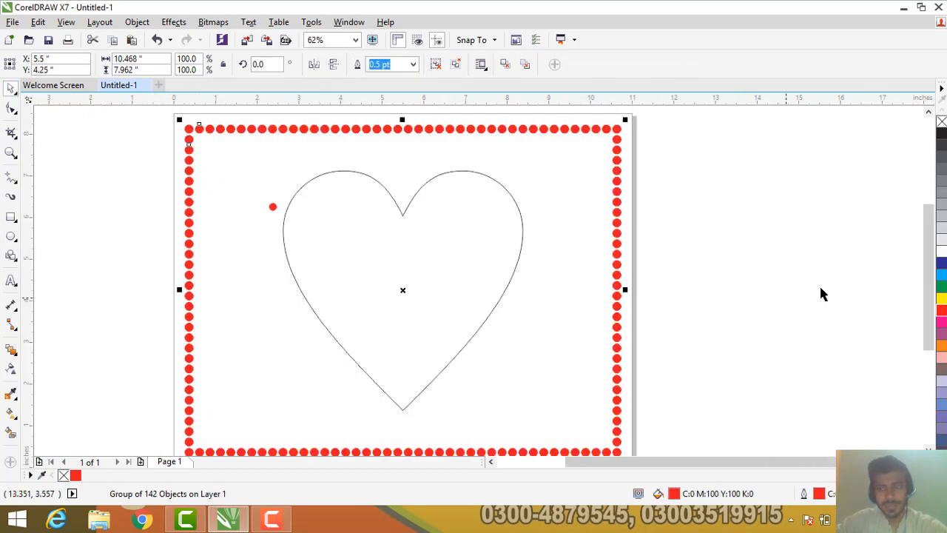
pyautogui.click(941, 289)
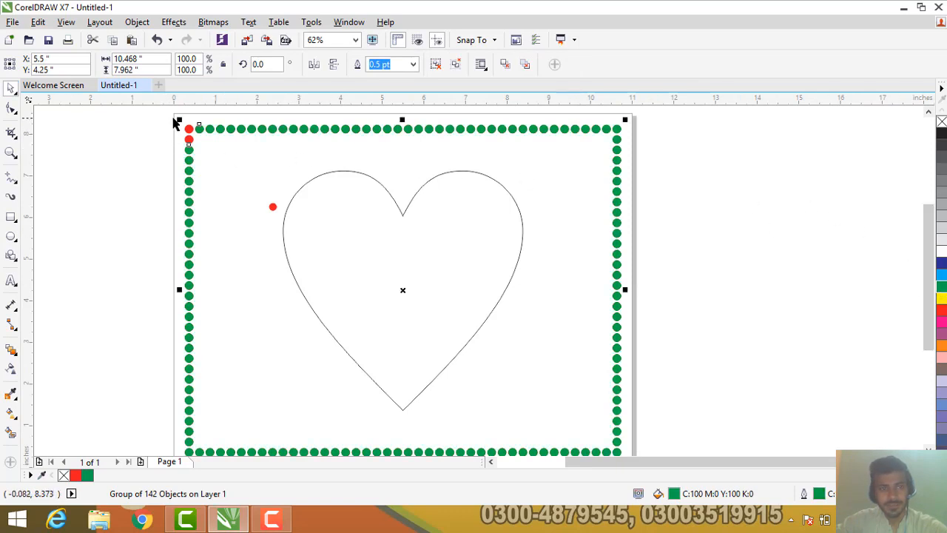
pyautogui.moveTo(175, 122); pyautogui.dragTo(195, 145)
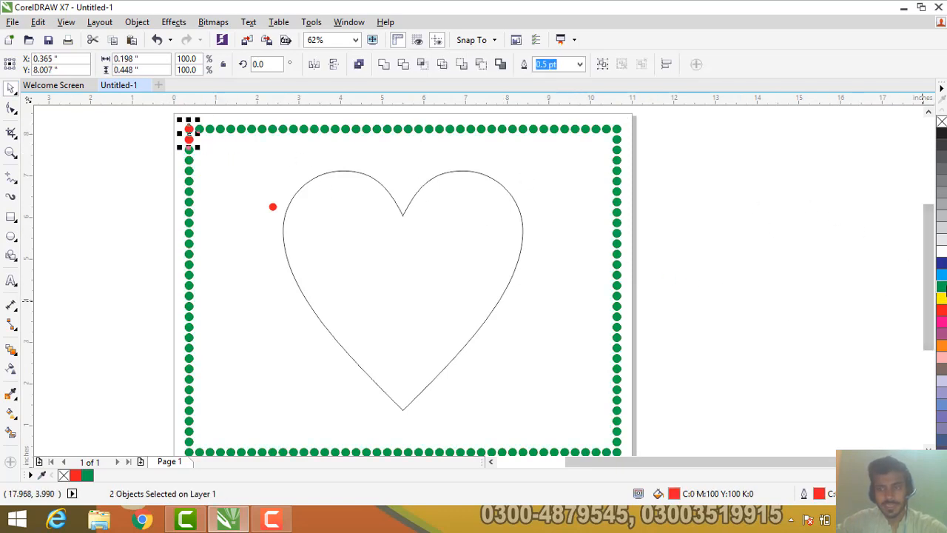
pyautogui.click(941, 288)
pyautogui.click(321, 211)
# Duplicate the small red circle beside the heart and blend the two circles together with 20 steps.
pyautogui.scroll(2, 275, 209)
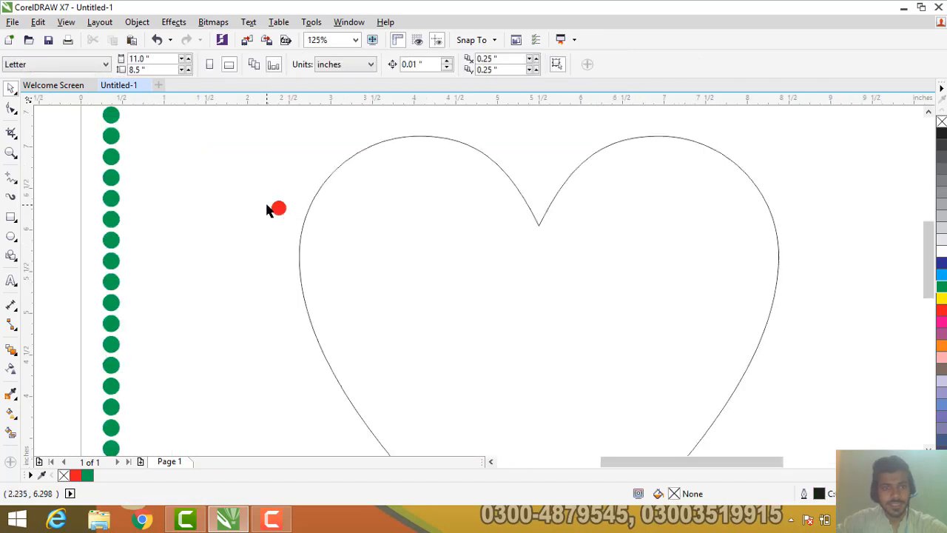
pyautogui.click(290, 211)
pyautogui.hotkey('ctrl', 'd')
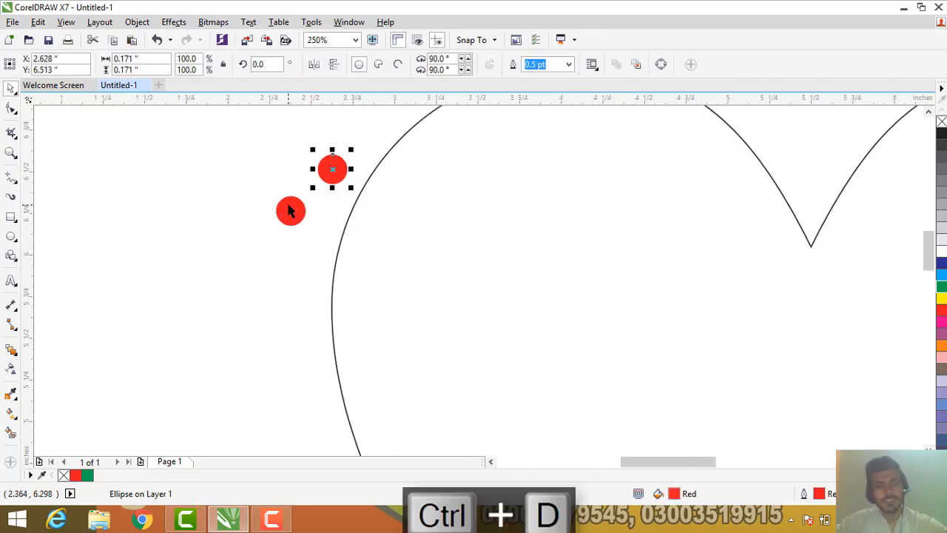
pyautogui.click(11, 349)
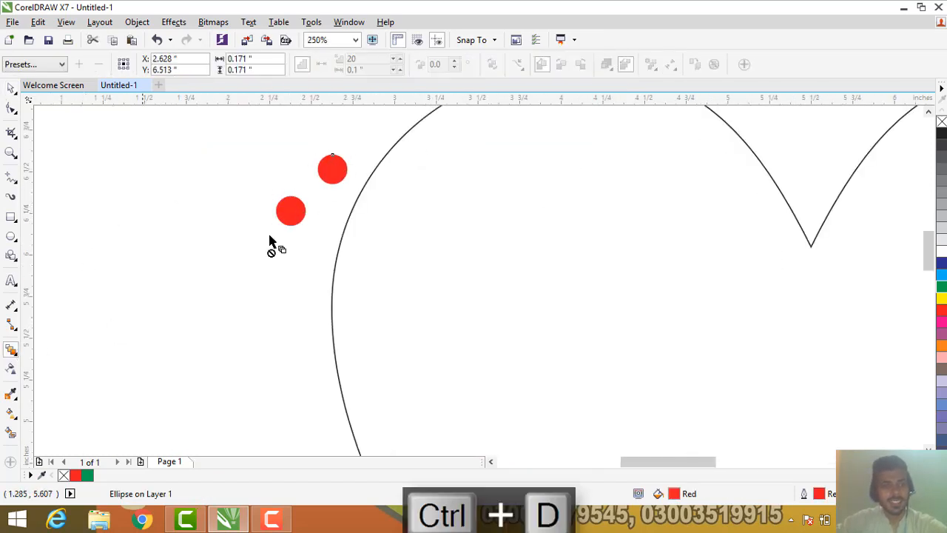
pyautogui.moveTo(298, 222); pyautogui.dragTo(338, 173)
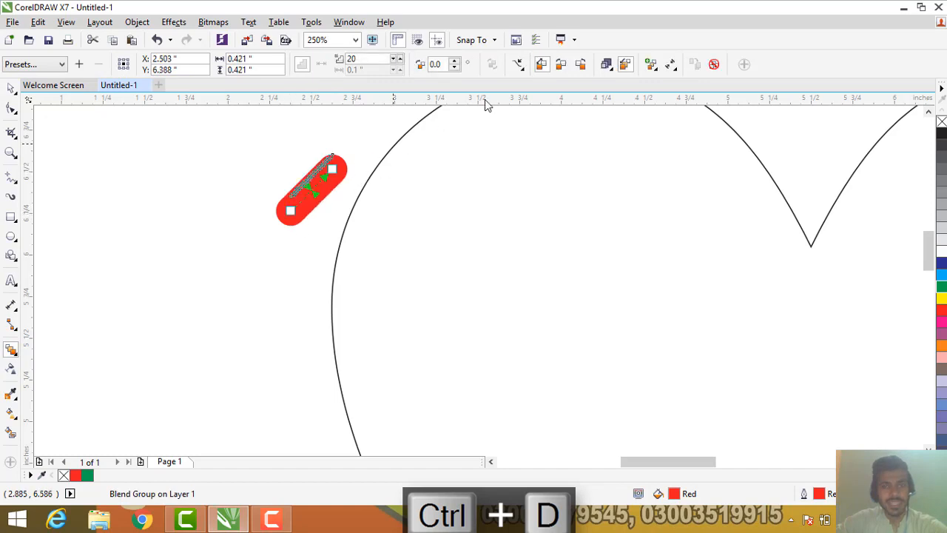
# Assign the heart outline as the red circle blend's new path and blend the circles along the full path.
pyautogui.click(517, 65)
pyautogui.click(527, 79)
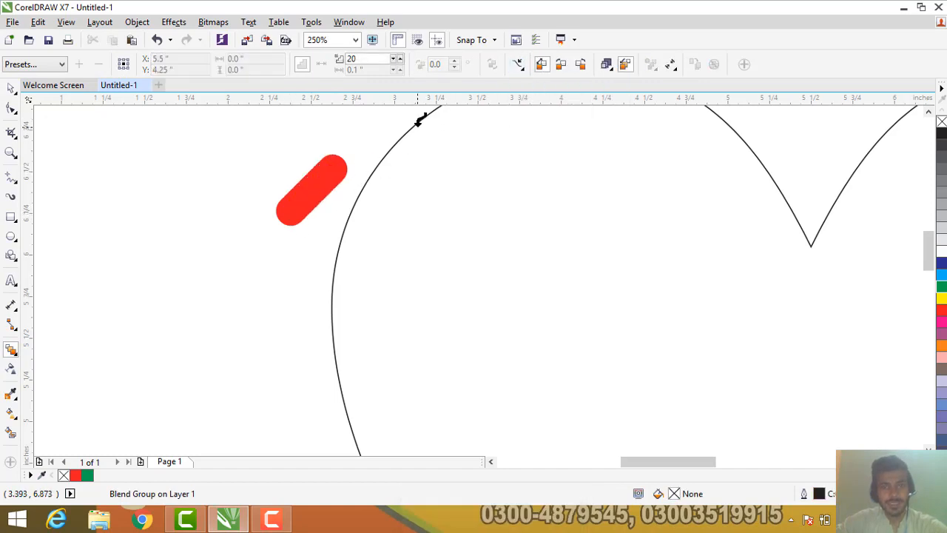
pyautogui.click(419, 120)
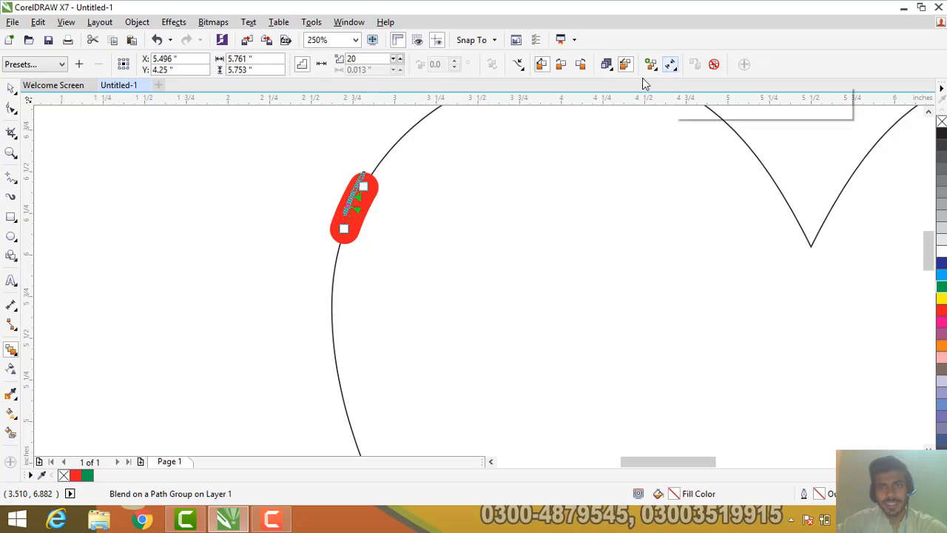
pyautogui.click(651, 65)
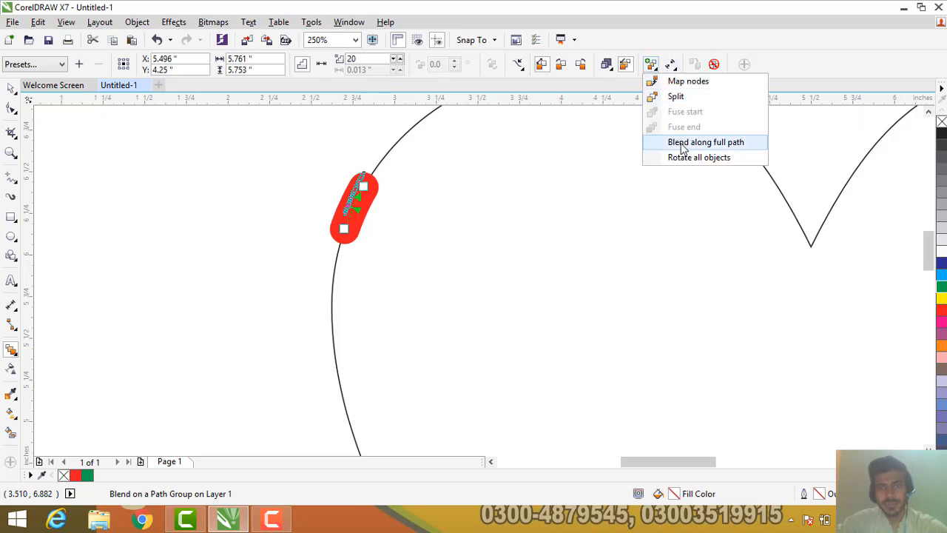
pyautogui.click(706, 141)
pyautogui.scroll(-3, 682, 152)
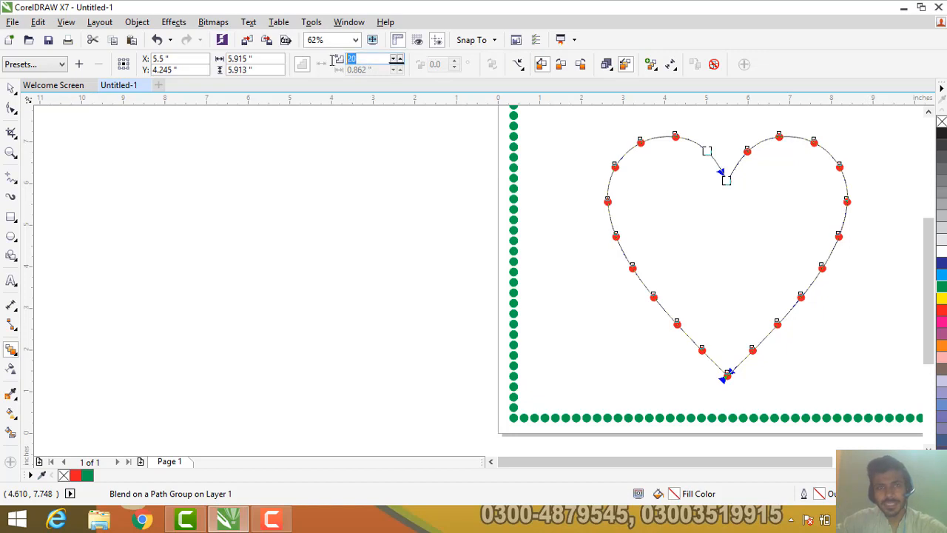
# Set the heart blend's number of steps to 100 and check the circle spacing at the heart's tip and notch.
pyautogui.write('100')
pyautogui.press('Return')
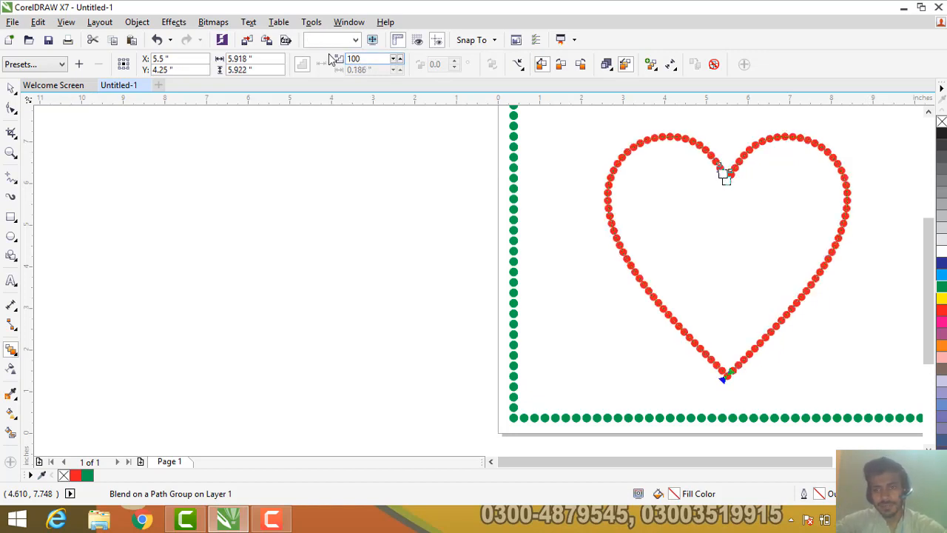
pyautogui.scroll(2, 726, 377)
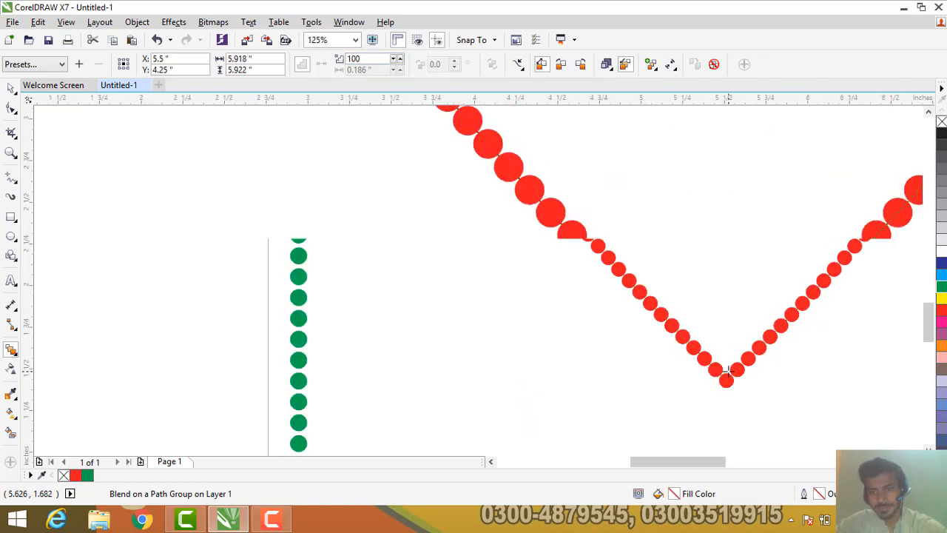
pyautogui.scroll(-2, 724, 390)
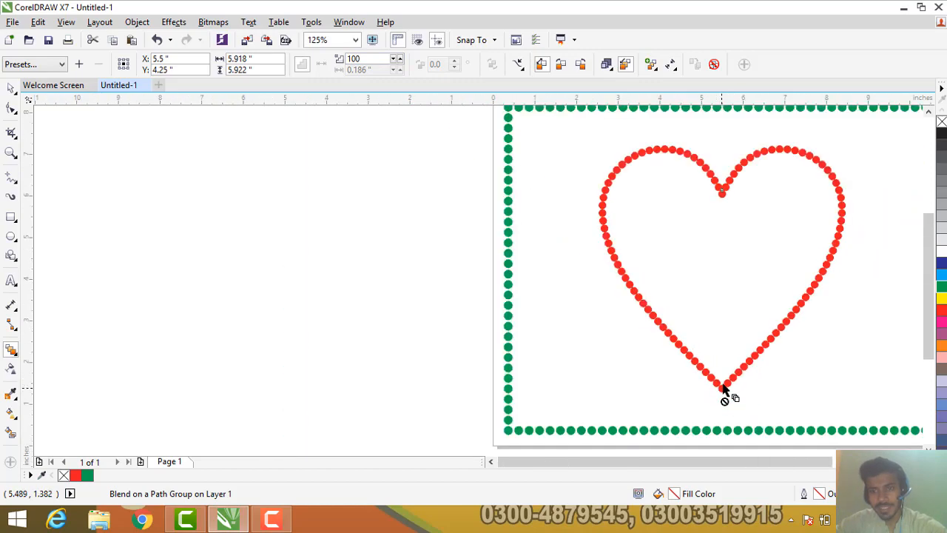
pyautogui.scroll(3, 711, 207)
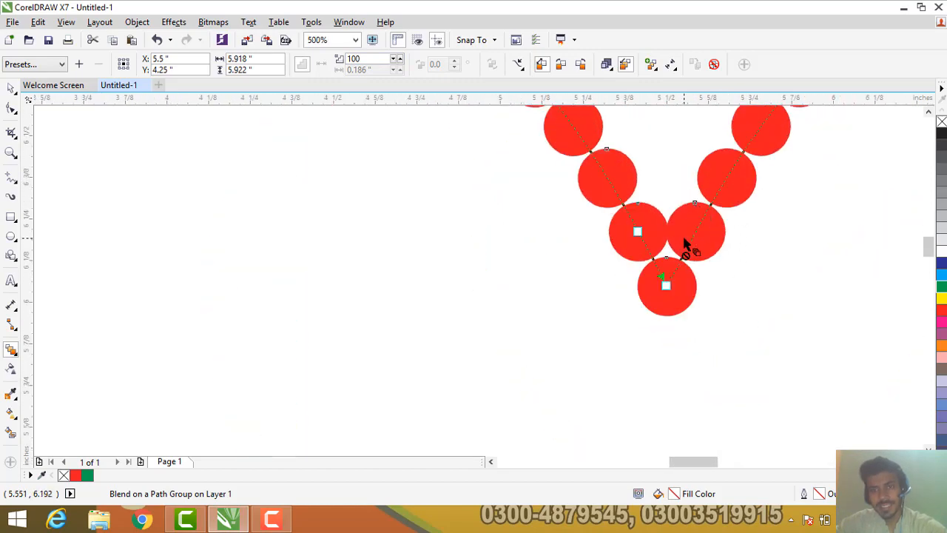
pyautogui.scroll(-3, 685, 244)
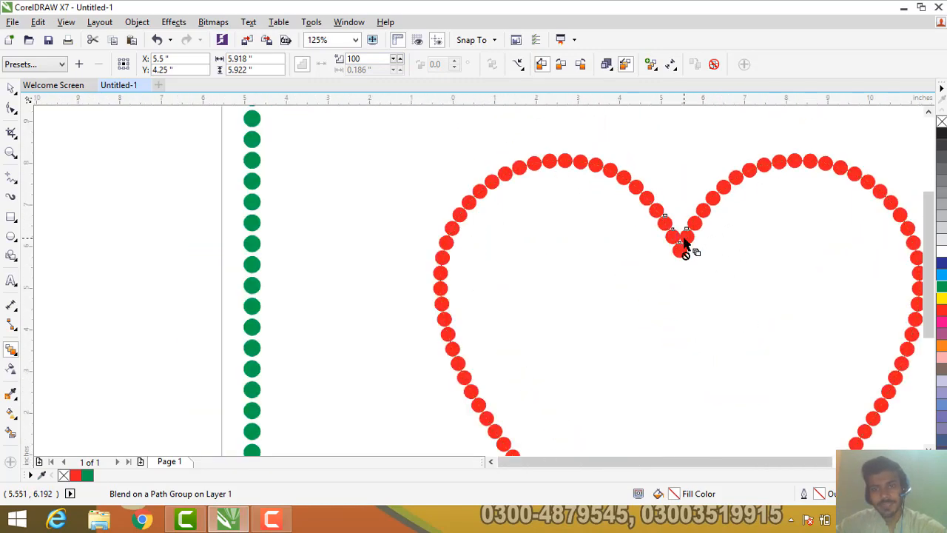
# Break the red circle blend apart from the heart path, deselect it, and inspect the outline between the circles.
pyautogui.click(11, 89)
pyautogui.click(560, 285)
pyautogui.click(564, 281)
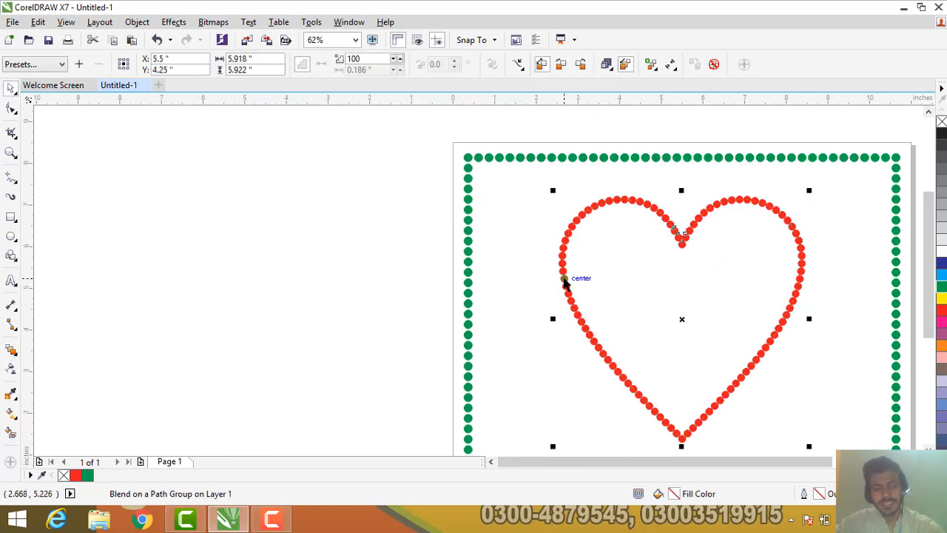
pyautogui.hotkey('ctrl', 'k')
pyautogui.click(504, 299)
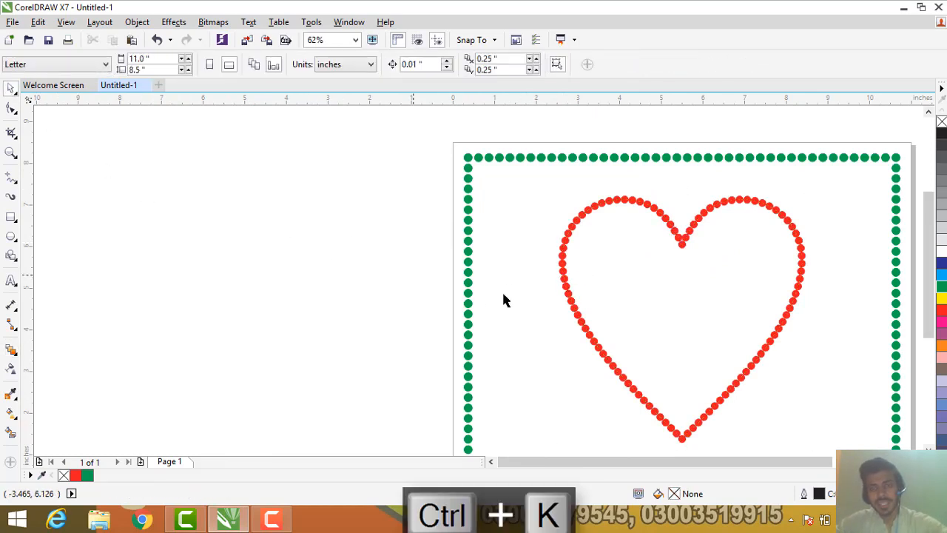
pyautogui.scroll(6, 569, 299)
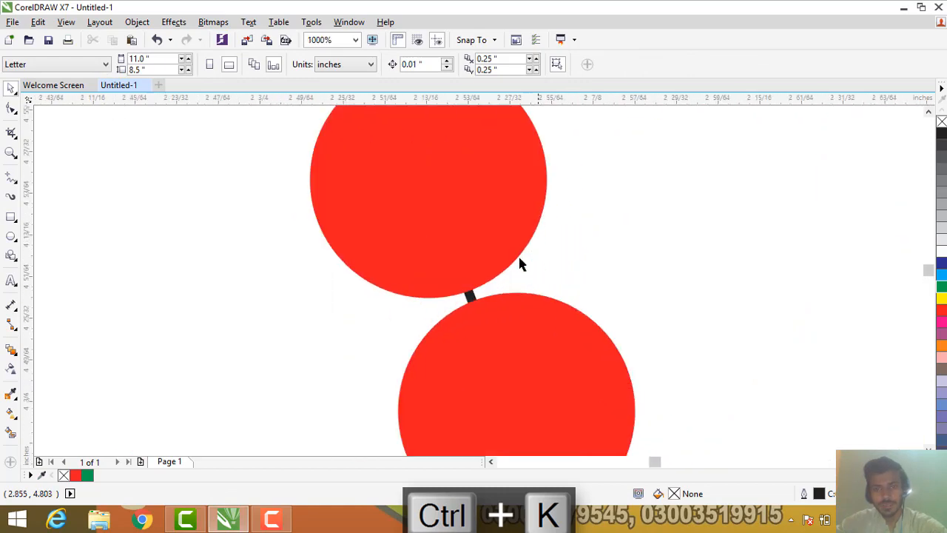
# Delete the black heart outline between the red circles and group all the heart's circles together.
pyautogui.click(401, 331)
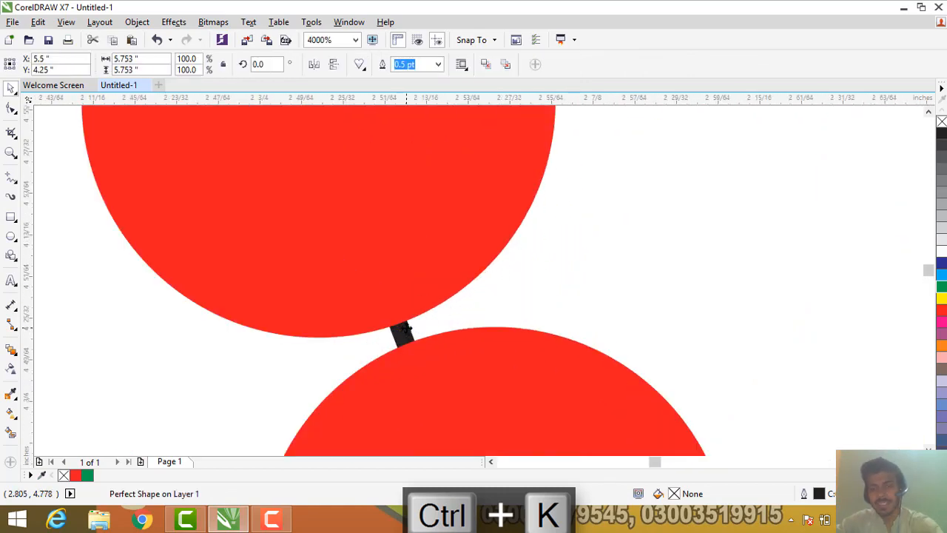
pyautogui.press('Delete')
pyautogui.scroll(-6, 444, 303)
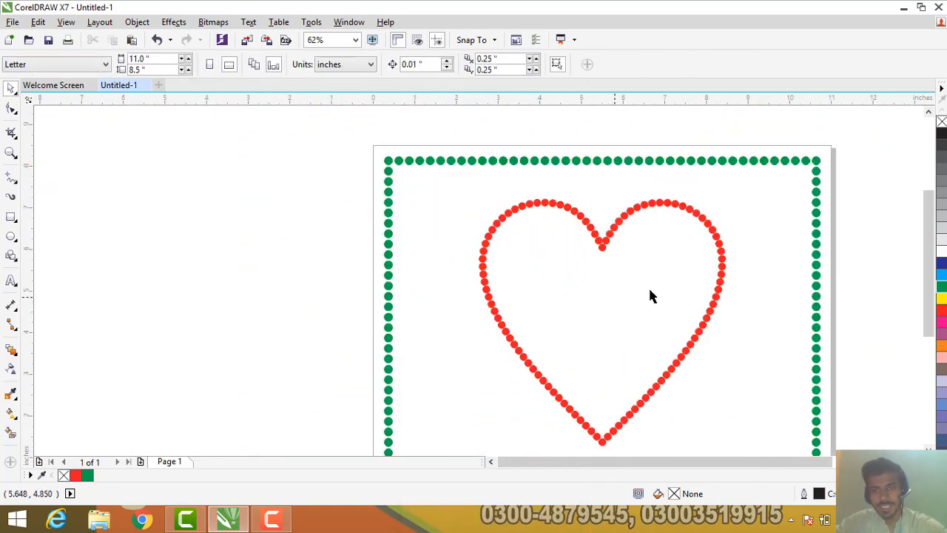
pyautogui.moveTo(351, 179); pyautogui.dragTo(763, 444)
pyautogui.hotkey('ctrl', 'g')
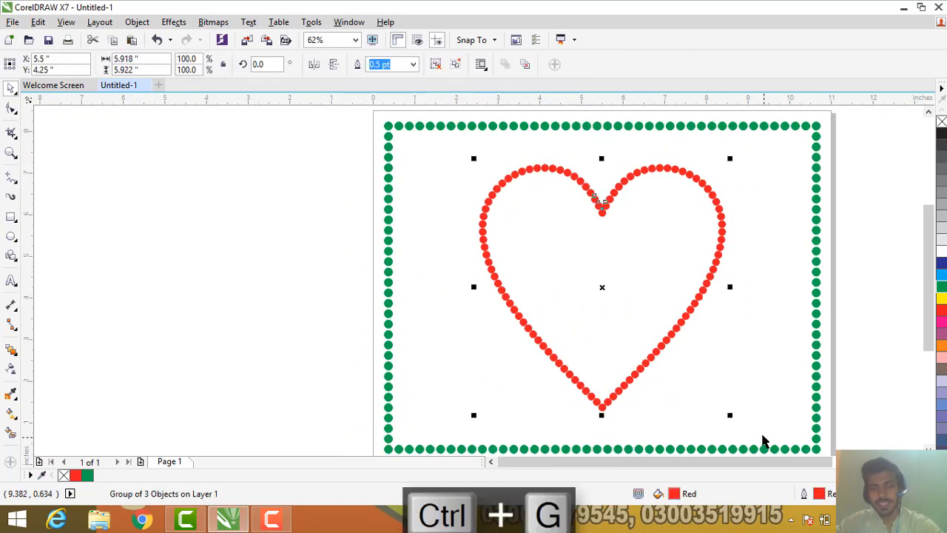
pyautogui.click(599, 251)
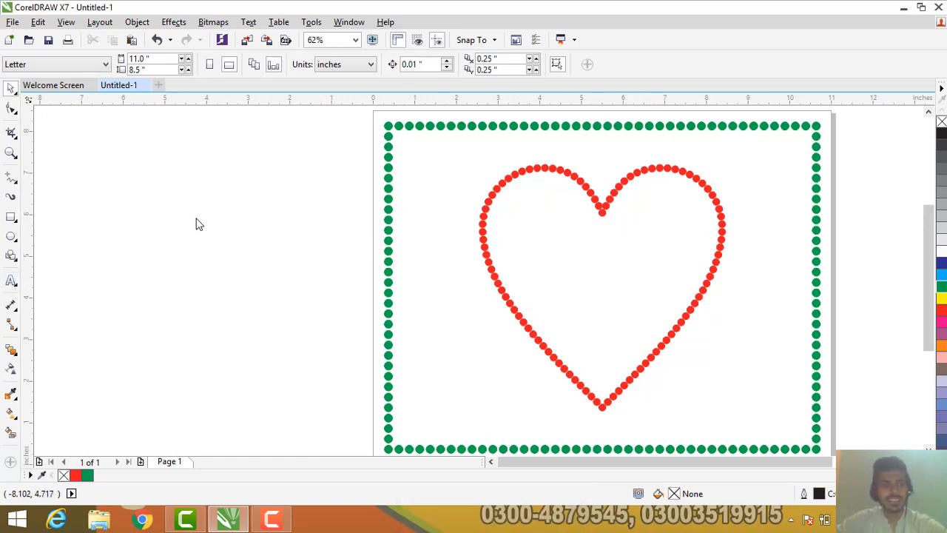
# Add the artistic text "MS" beside the page, enlarge it to about 158 pt, and centre it on the page.
pyautogui.press('F8')
pyautogui.write('MS')
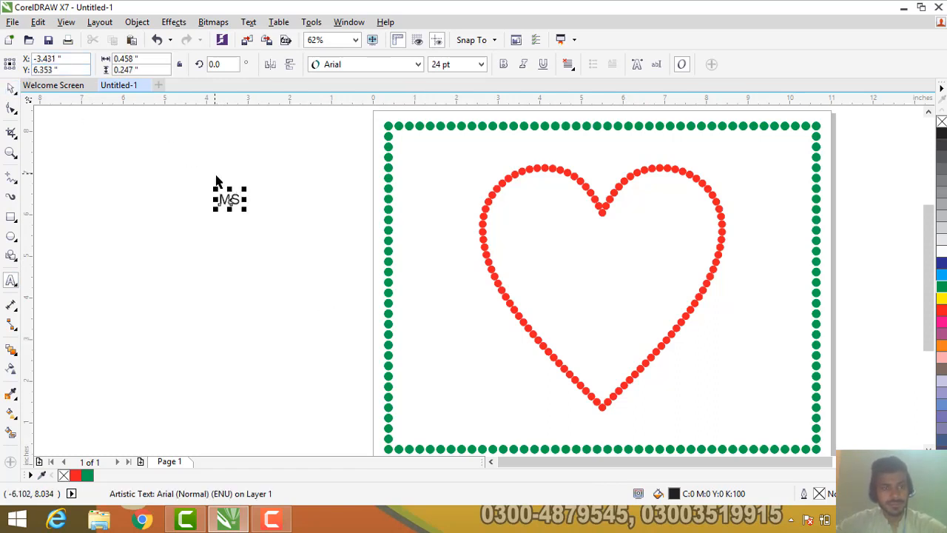
pyautogui.hotkey('ctrl', 'space')
pyautogui.moveTo(245, 211); pyautogui.dragTo(353, 323)
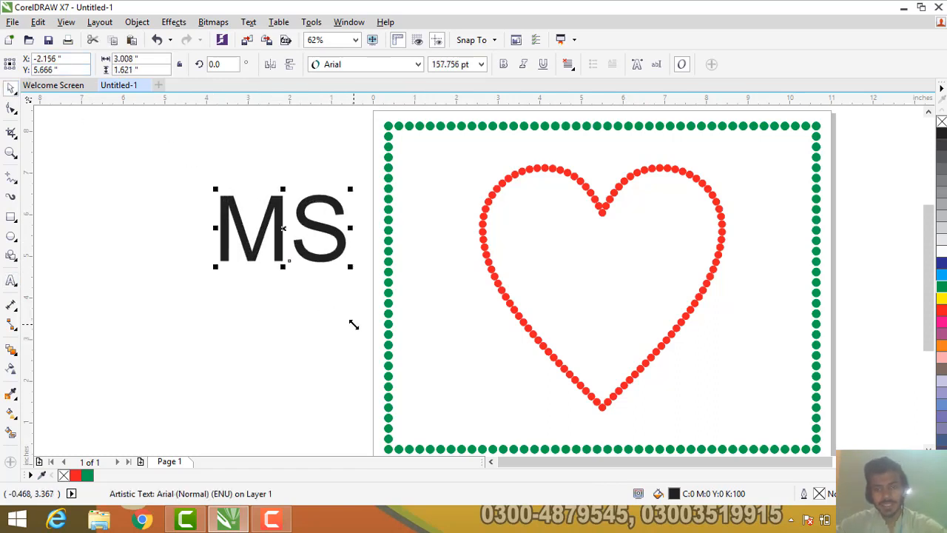
pyautogui.press('p')
# Try Showcard Gothic on the MS text, and set its font to Cooper Black.
pyautogui.click(417, 64)
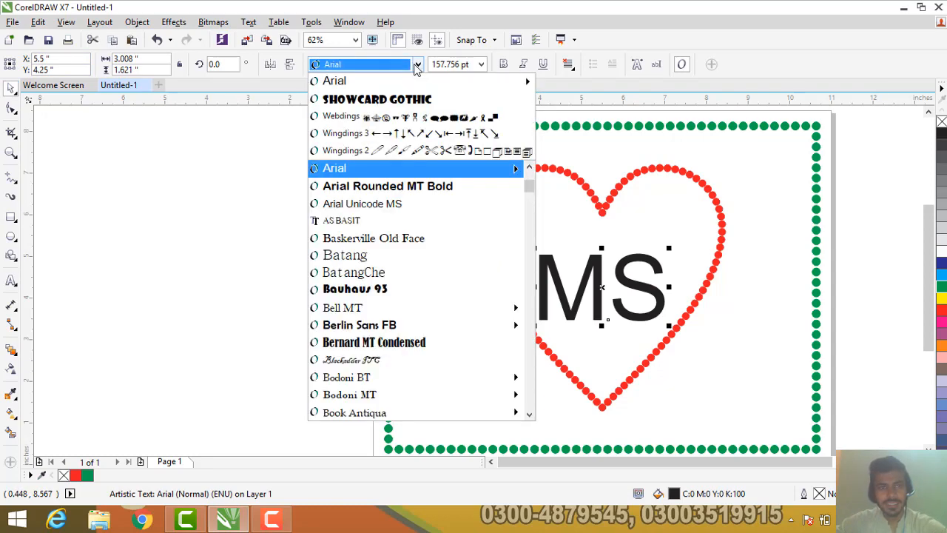
pyautogui.click(413, 103)
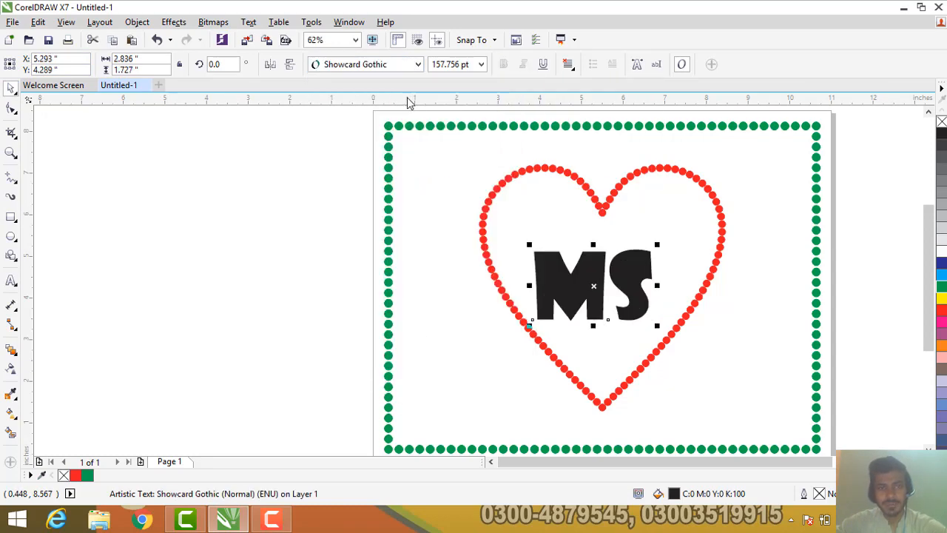
pyautogui.click(405, 66)
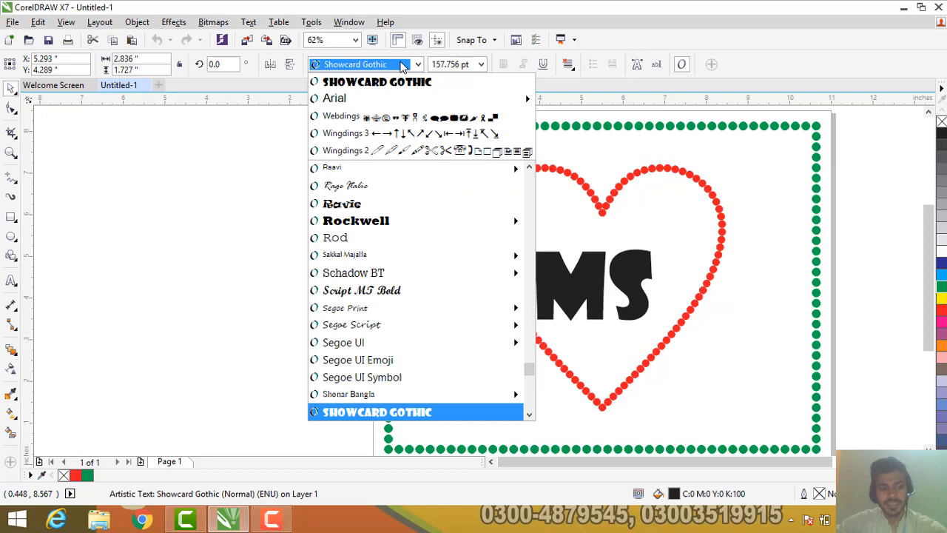
pyautogui.write('Cooper Black')
pyautogui.press('Return')
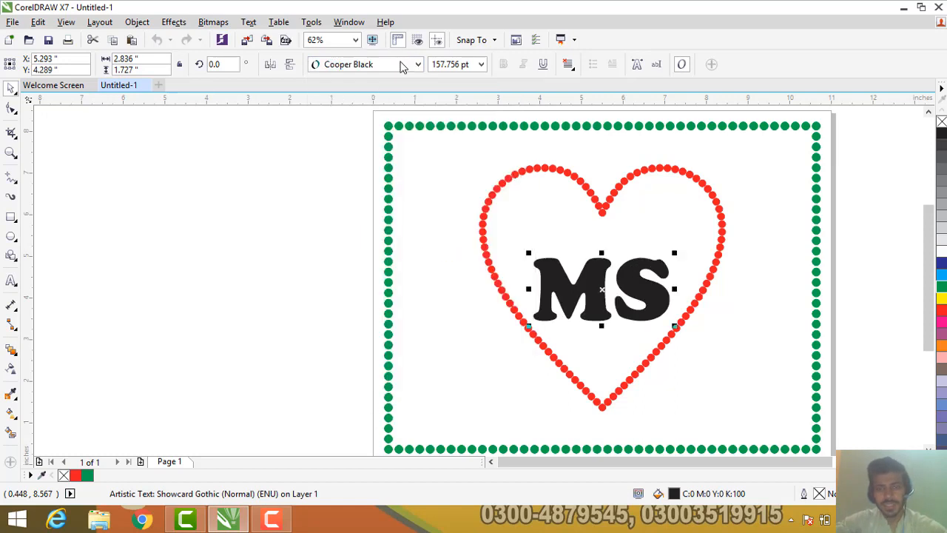
# Remove the MS text's fill and give the letters a thin black outline.
pyautogui.click(64, 476)
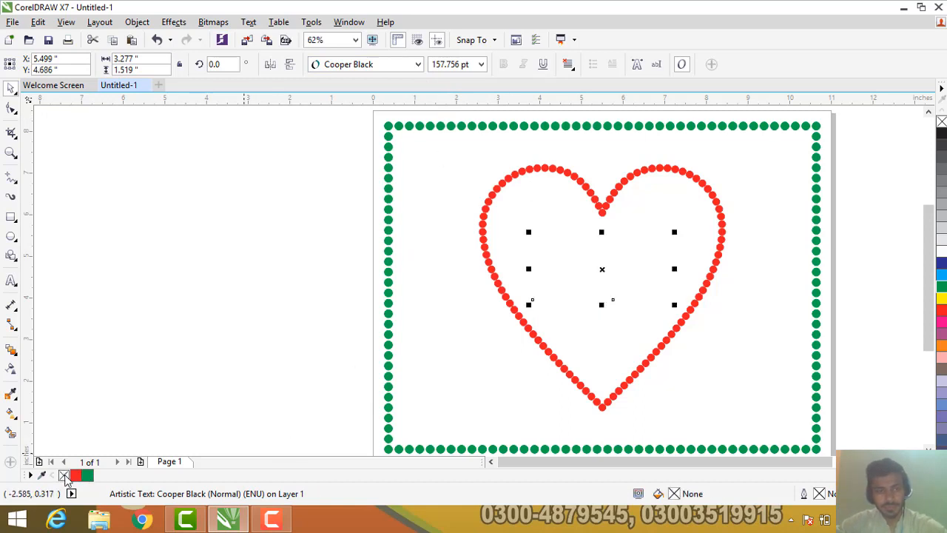
pyautogui.rightClick(942, 134)
pyautogui.click(254, 271)
pyautogui.scroll(1, 623, 258)
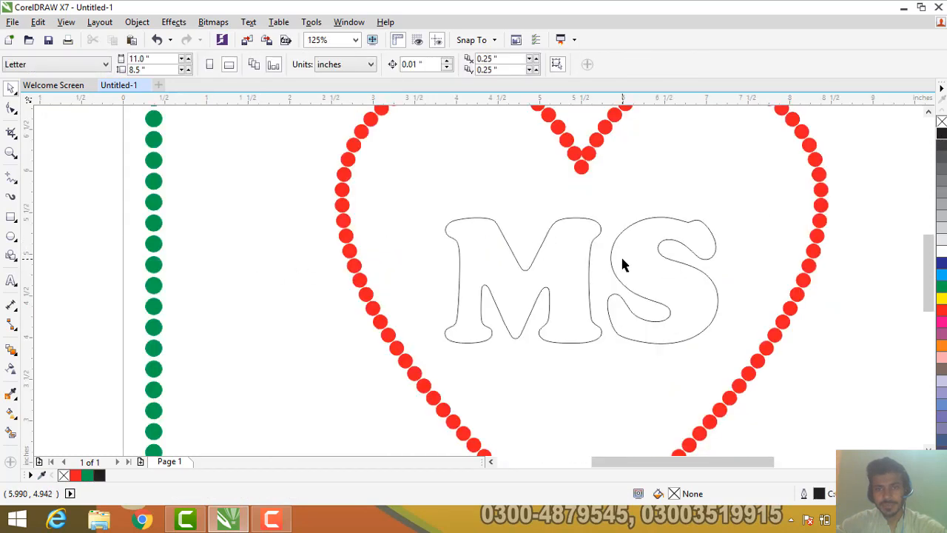
# Stretch the MS text slightly taller, to a height of about 1.665 inches.
pyautogui.click(573, 274)
pyautogui.moveTo(581, 213); pyautogui.dragTo(575, 199)
pyautogui.click(205, 237)
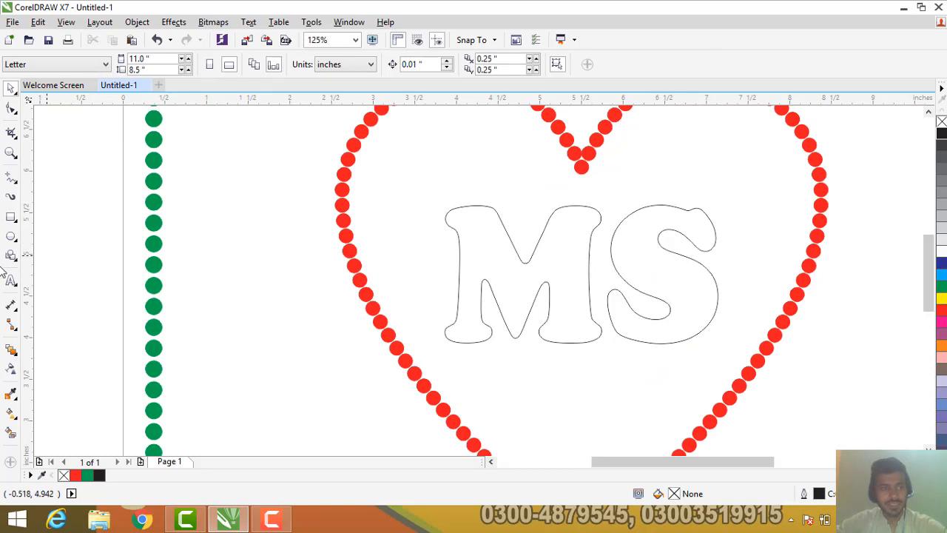
# Draw a circle about 0.125 inches across between the heart and the M, with red fill and no outline.
pyautogui.click(11, 236)
pyautogui.scroll(1, 425, 212)
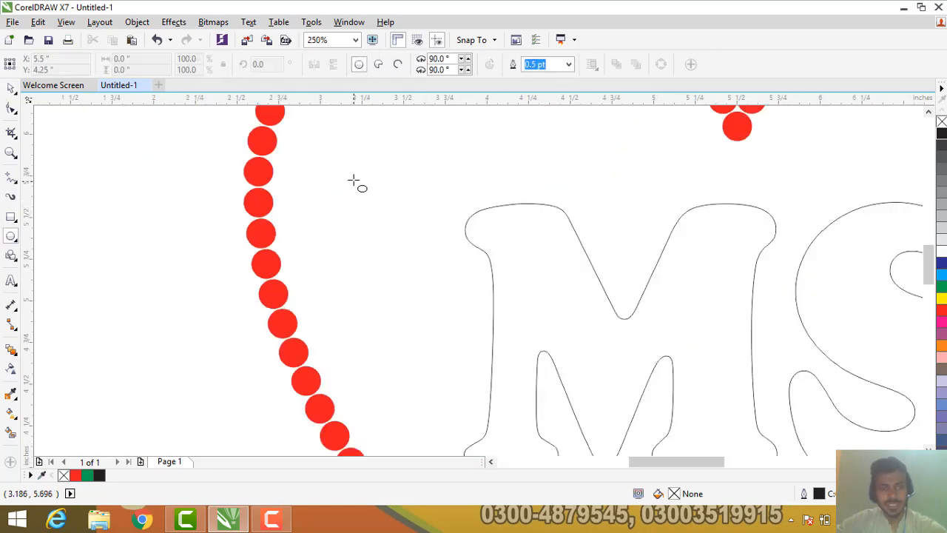
pyautogui.moveTo(355, 182); pyautogui.dragTo(373, 201)
pyautogui.click(74, 476)
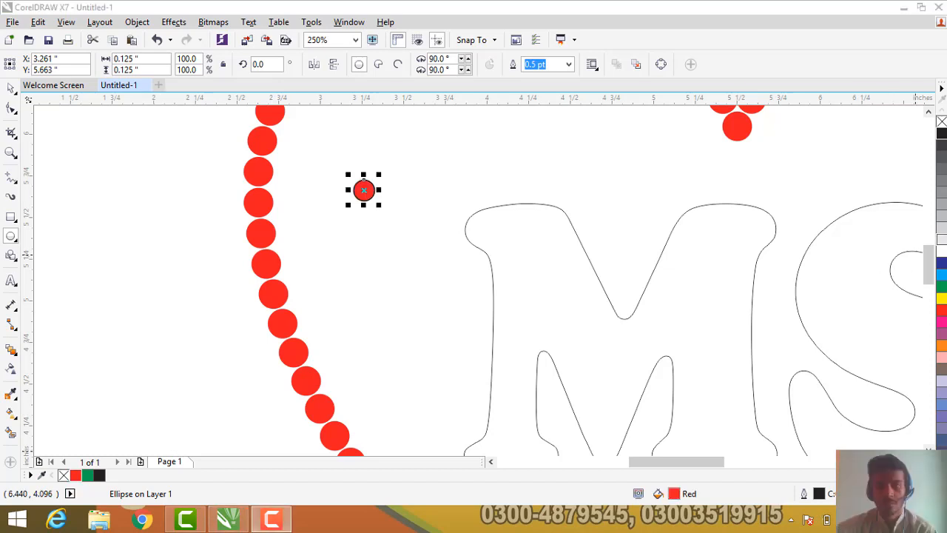
pyautogui.rightClick(941, 120)
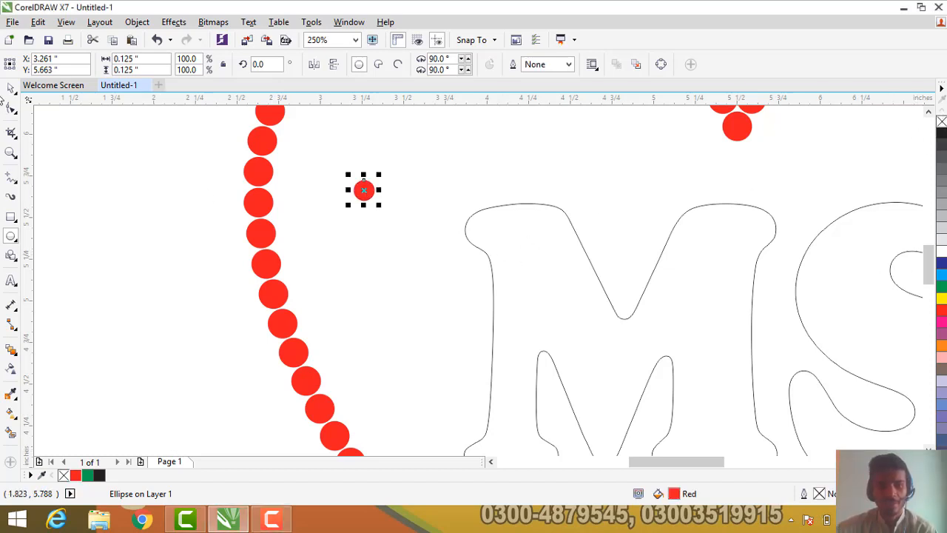
# Duplicate the small red circle beside the MS text and blend the two circles together with 20 steps.
pyautogui.click(12, 87)
pyautogui.hotkey('ctrl', 'd')
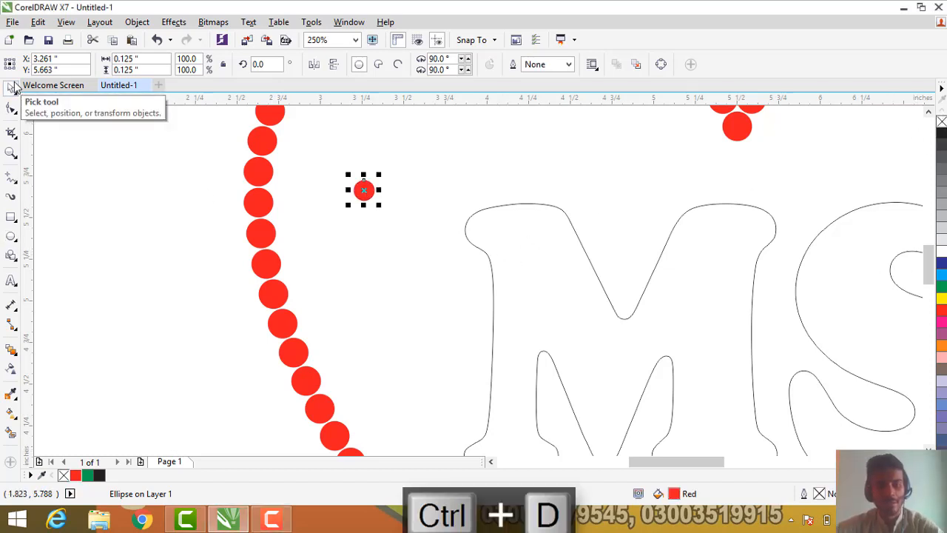
pyautogui.click(12, 352)
pyautogui.moveTo(364, 191); pyautogui.dragTo(404, 159)
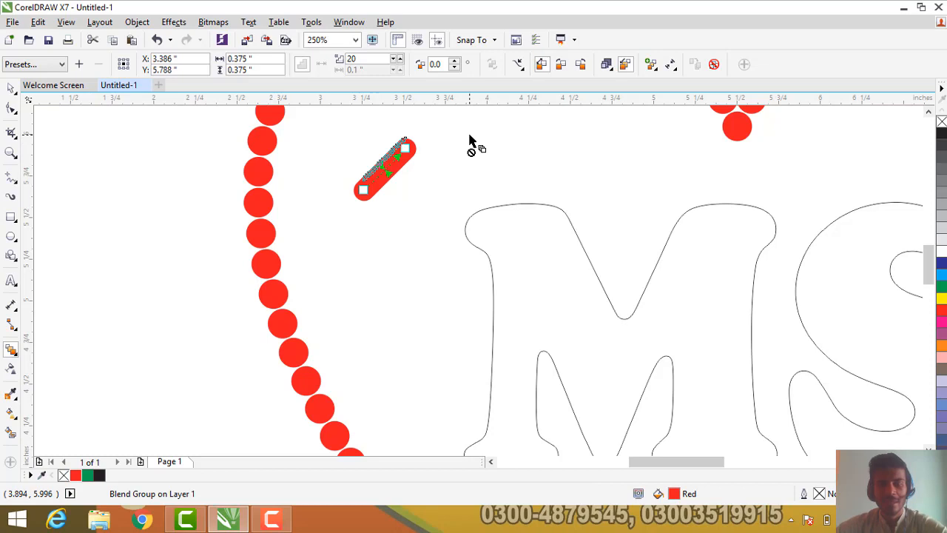
# Assign the MS text outline as the circle blend's new path and blend the circles along the full path.
pyautogui.click(518, 64)
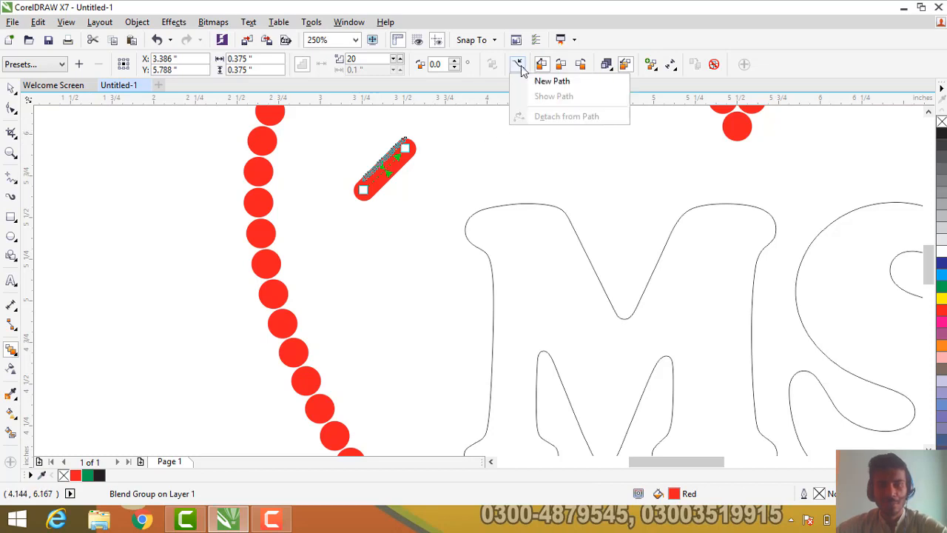
pyautogui.click(554, 78)
pyautogui.click(538, 206)
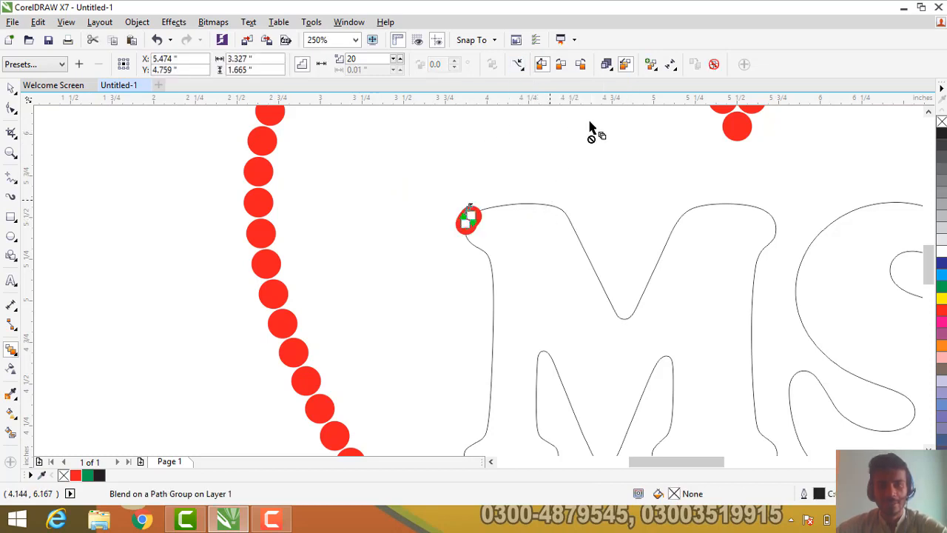
pyautogui.click(669, 64)
pyautogui.click(666, 141)
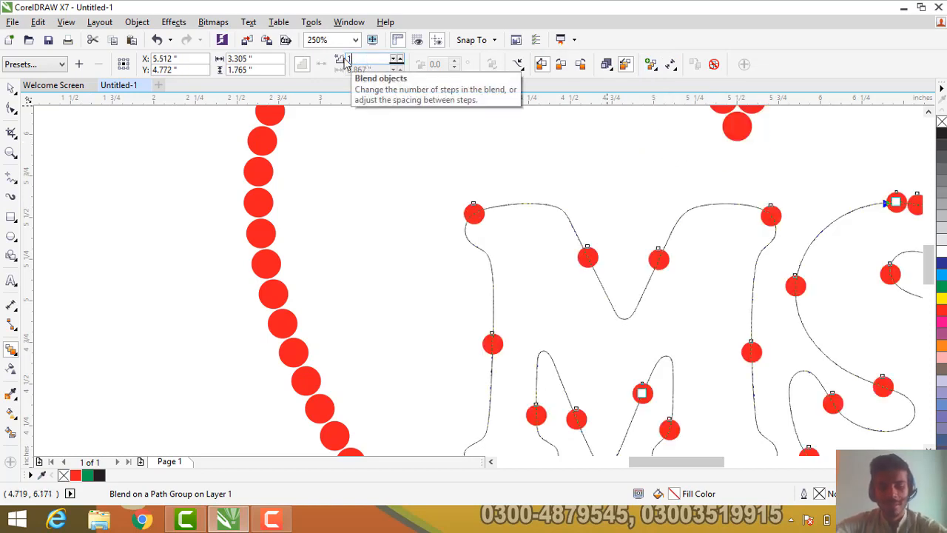
# Try 100 and 150 steps for the MS blend, set the number of steps to 130, and check the circle spacing.
pyautogui.press('Return')
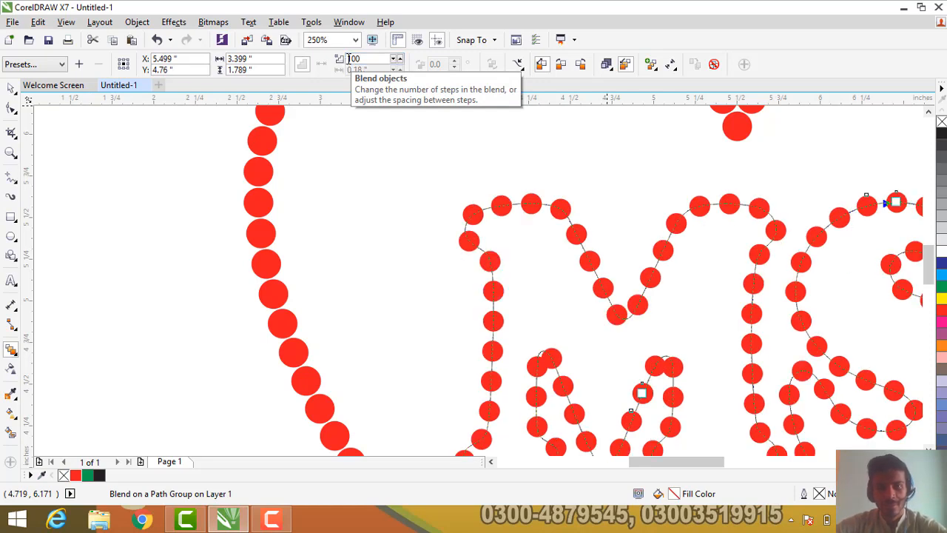
pyautogui.doubleClick(350, 59)
pyautogui.write('15')
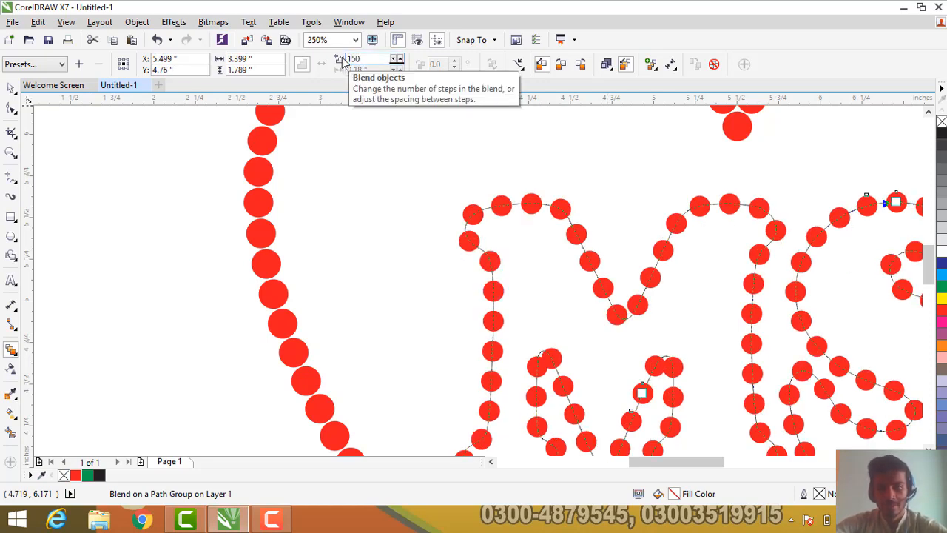
pyautogui.press('Return')
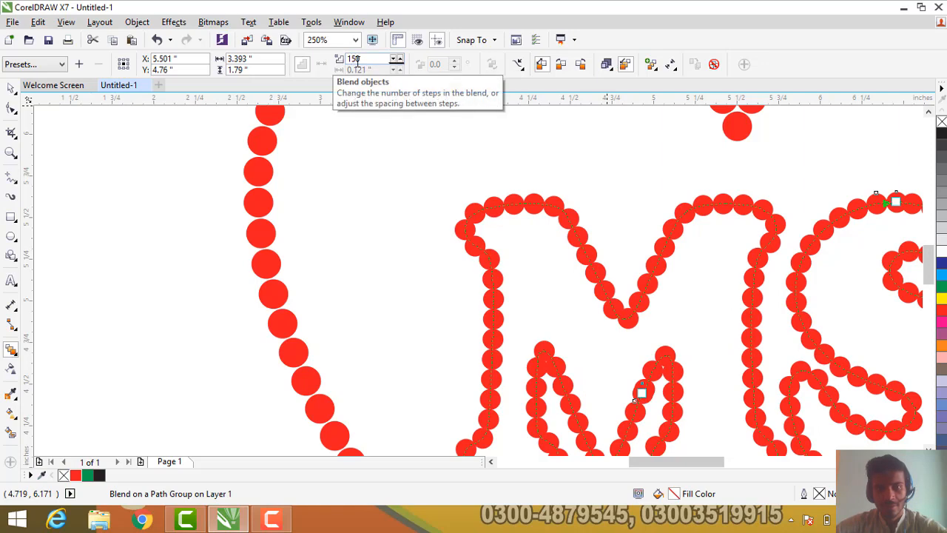
pyautogui.click(353, 59)
pyautogui.write('3')
pyautogui.press('Return')
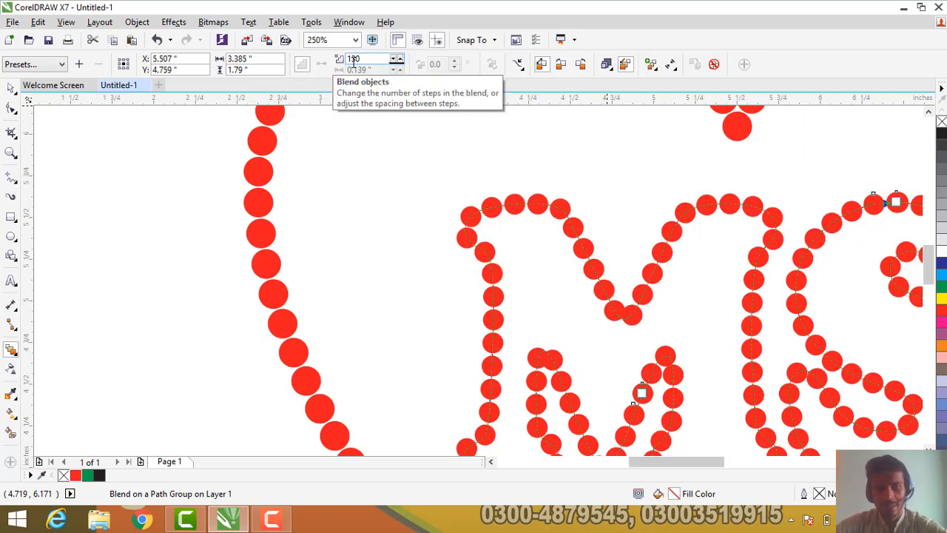
pyautogui.click(13, 88)
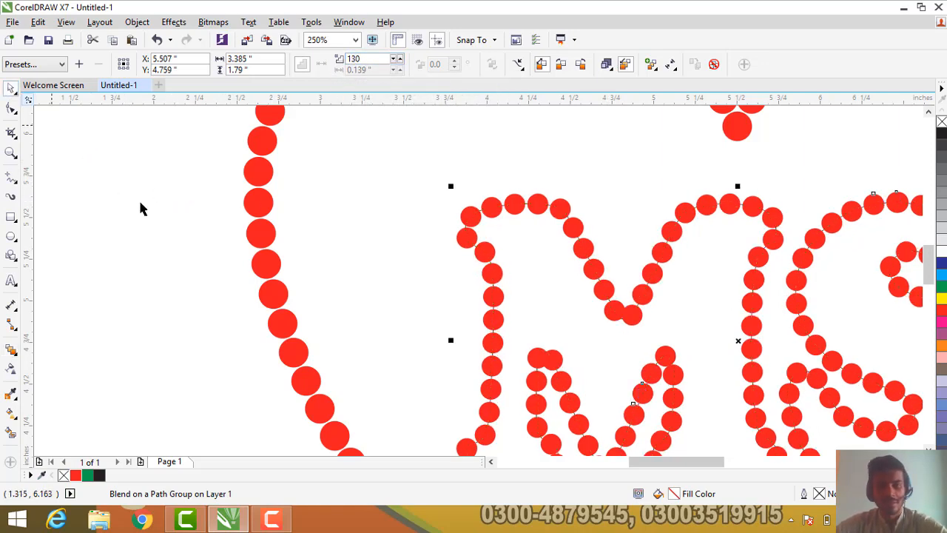
pyautogui.click(419, 278)
pyautogui.scroll(-3, 617, 313)
pyautogui.scroll(2, 649, 341)
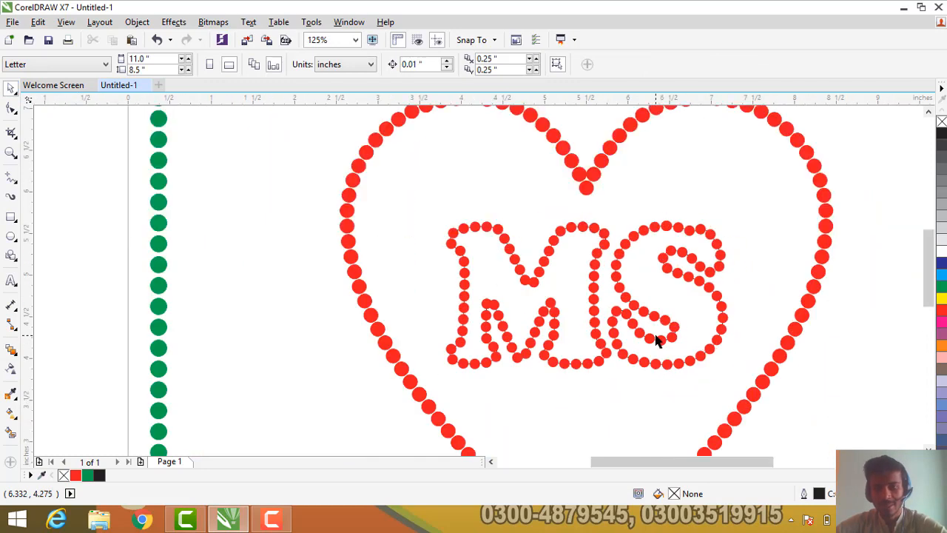
# Try to break the MS text apart from its circle blend and delete the outline, and undo the deletion.
pyautogui.click(577, 276)
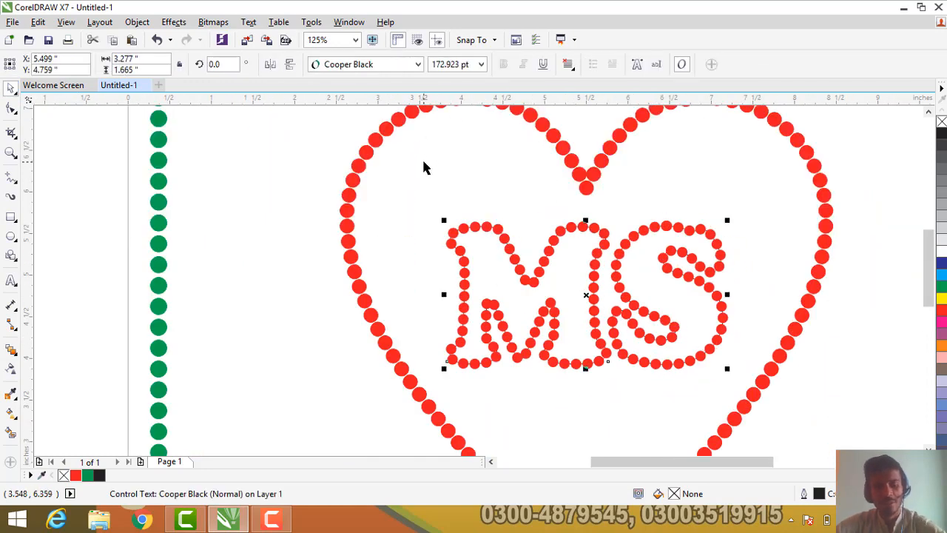
pyautogui.hotkey('ctrl', 'k')
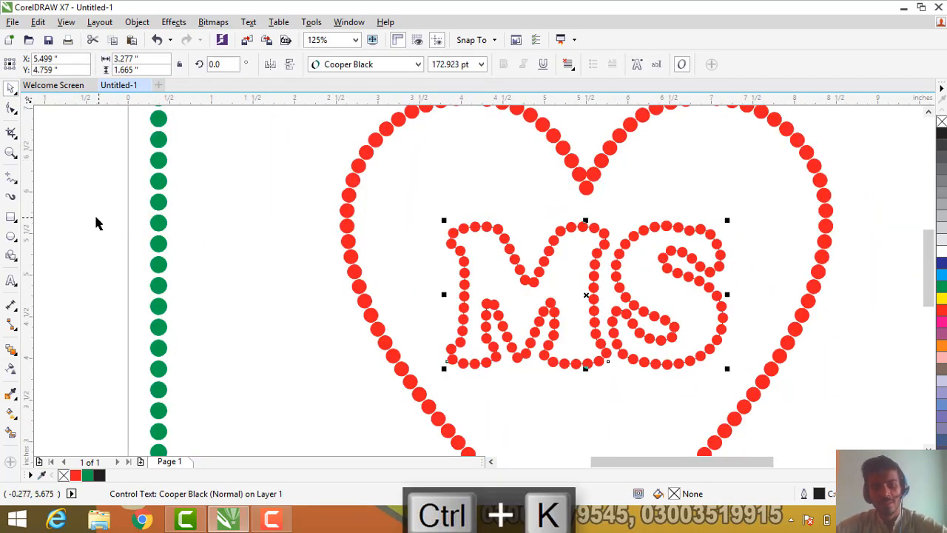
pyautogui.click(306, 251)
pyautogui.scroll(4, 488, 232)
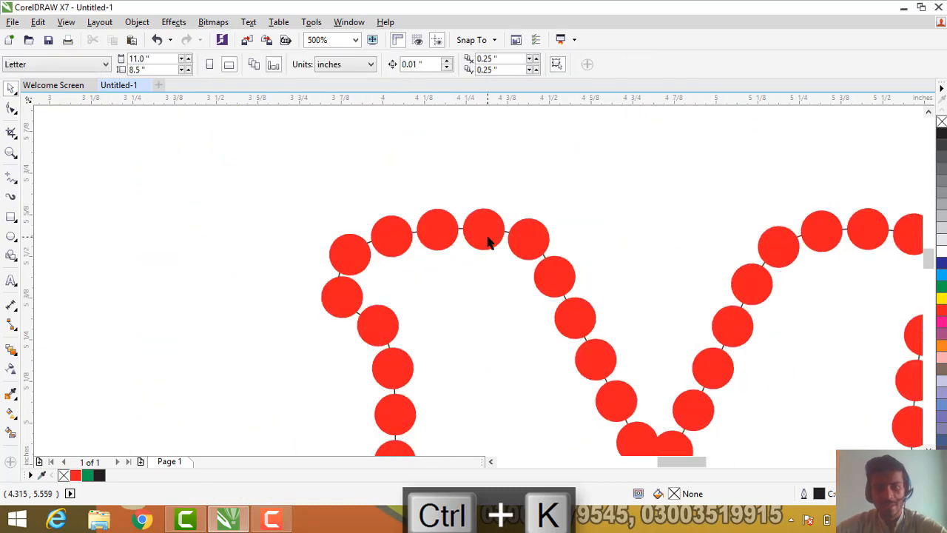
pyautogui.scroll(1, 487, 237)
pyautogui.click(506, 286)
pyautogui.press('Delete')
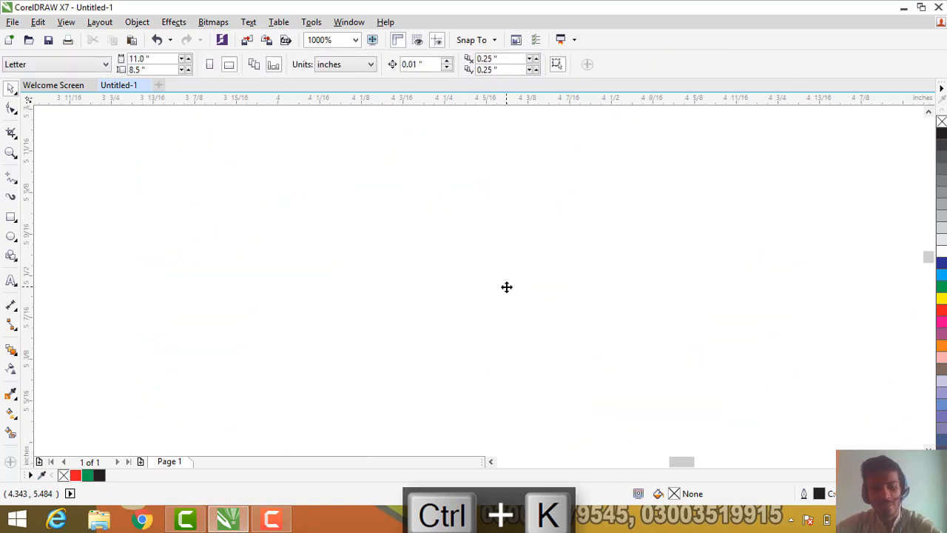
pyautogui.hotkey('ctrl', 'z')
pyautogui.scroll(-2, 193, 248)
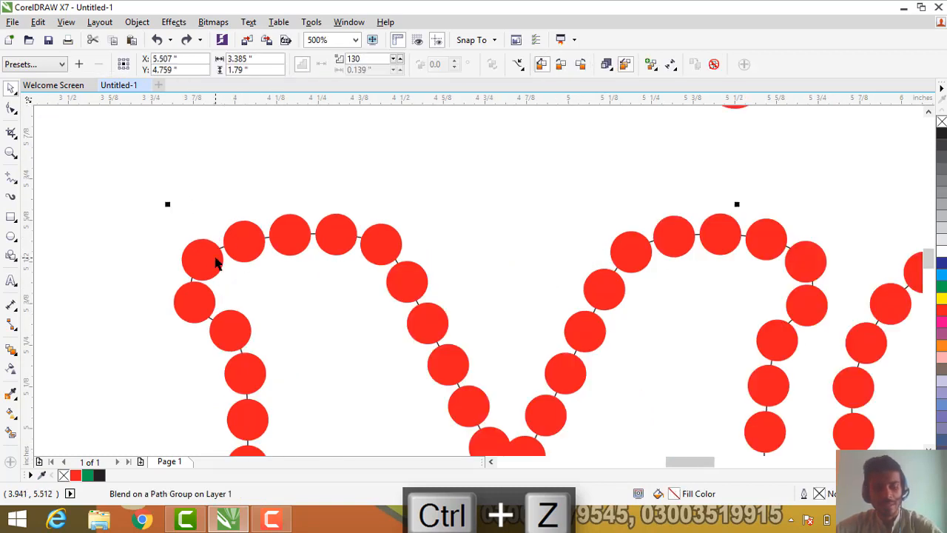
# Break the red circle blend apart from the MS text path and remove the text's black outline.
pyautogui.hotkey('ctrl', 'k')
pyautogui.click(224, 194)
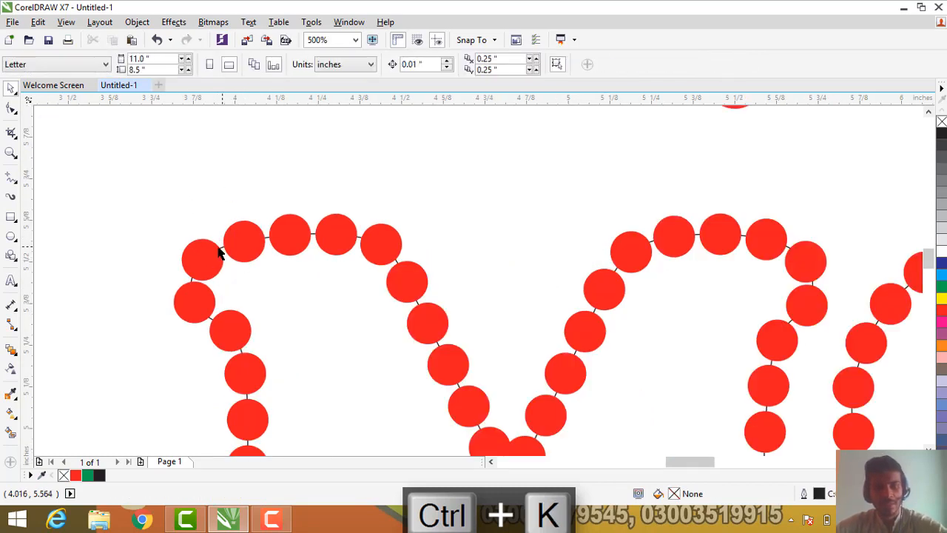
pyautogui.scroll(2, 219, 249)
pyautogui.click(358, 339)
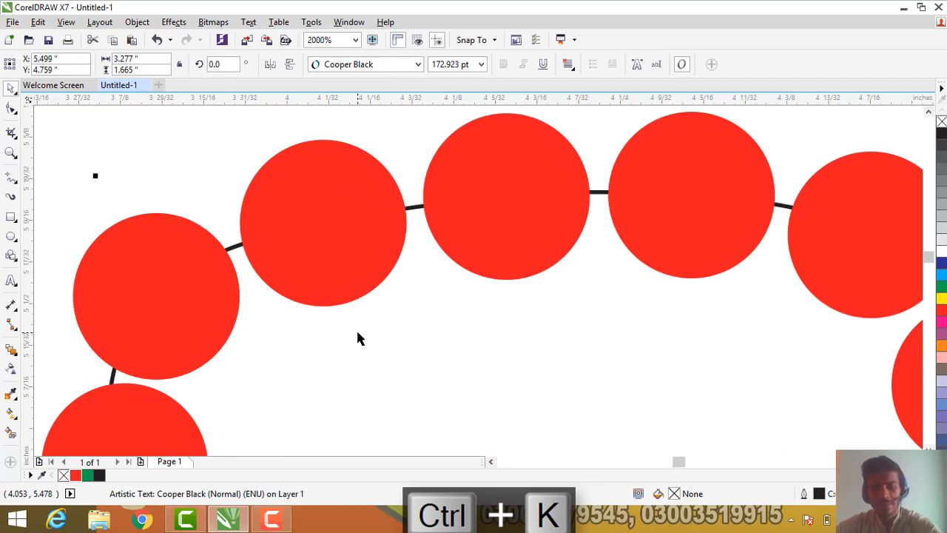
pyautogui.click(357, 338)
pyautogui.scroll(-4, 375, 319)
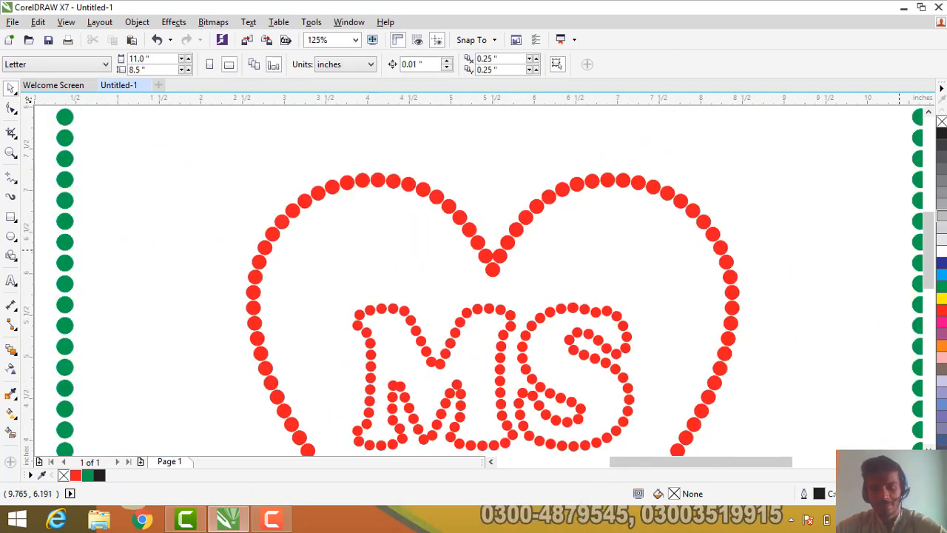
# Recolour the grouped circles of the MS lettering blue, both fill and outline.
pyautogui.moveTo(925, 222); pyautogui.dragTo(924, 255)
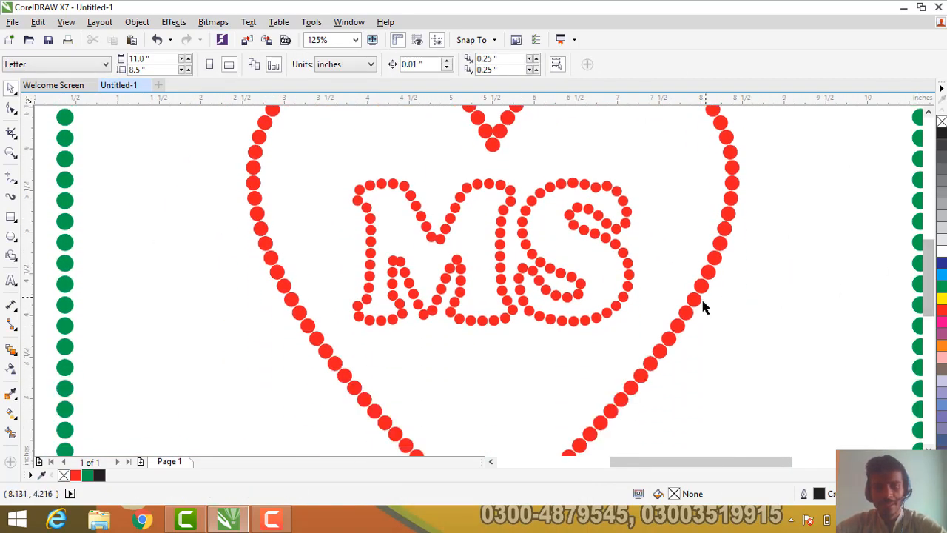
pyautogui.click(692, 313)
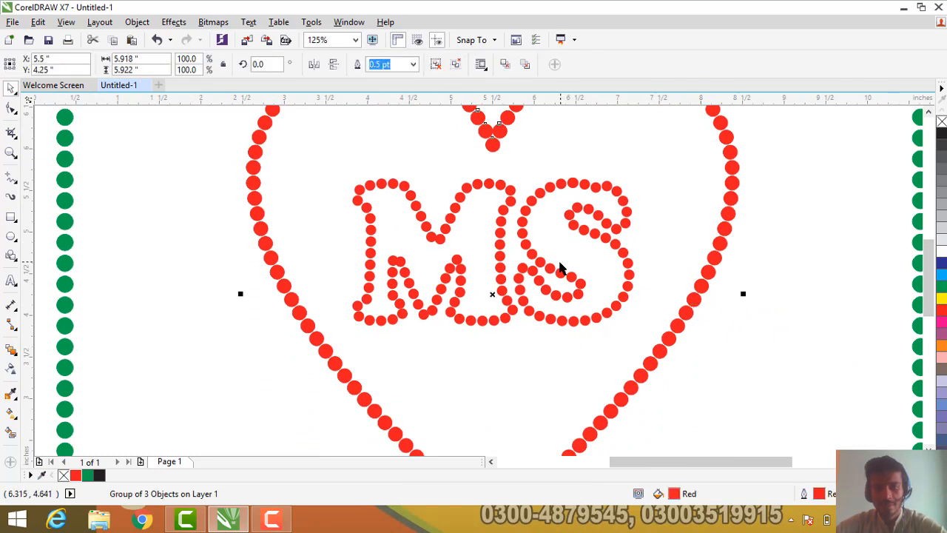
pyautogui.click(560, 269)
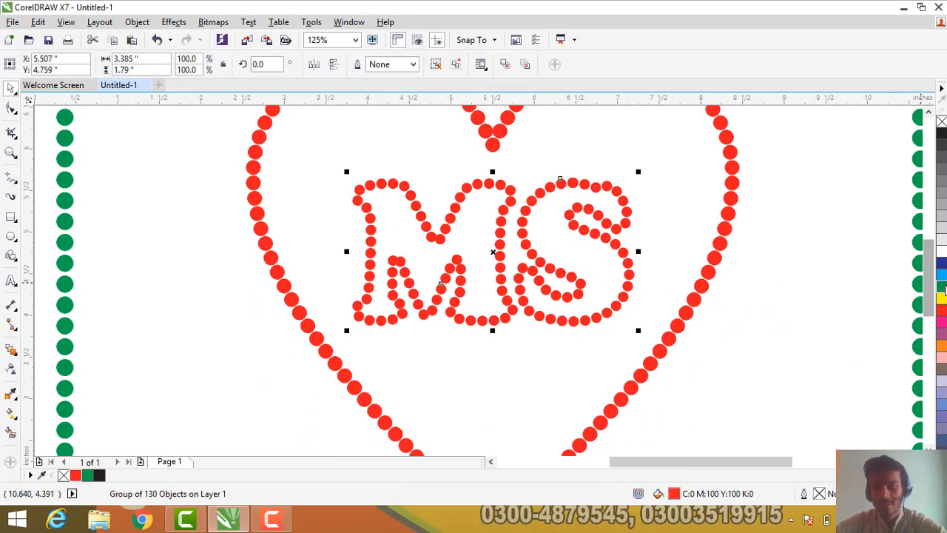
pyautogui.rightClick(942, 267)
pyautogui.click(942, 266)
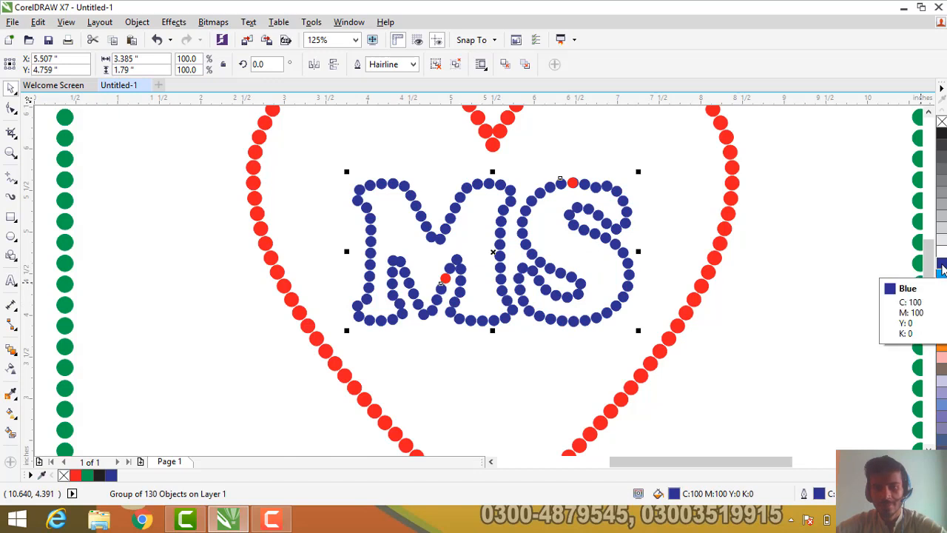
# Recolour the two remaining red circles in the M and S blue to match the lettering.
pyautogui.click(574, 185)
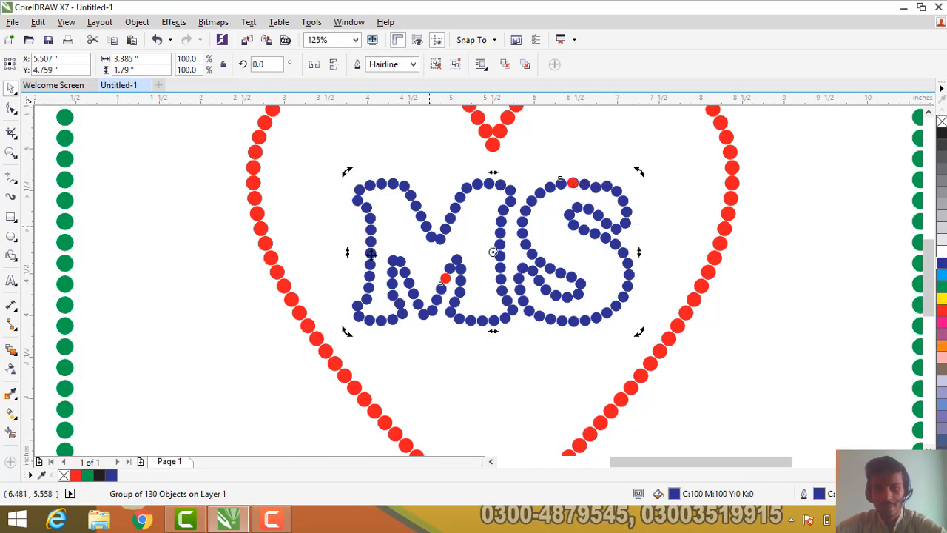
pyautogui.click(195, 260)
pyautogui.click(446, 279)
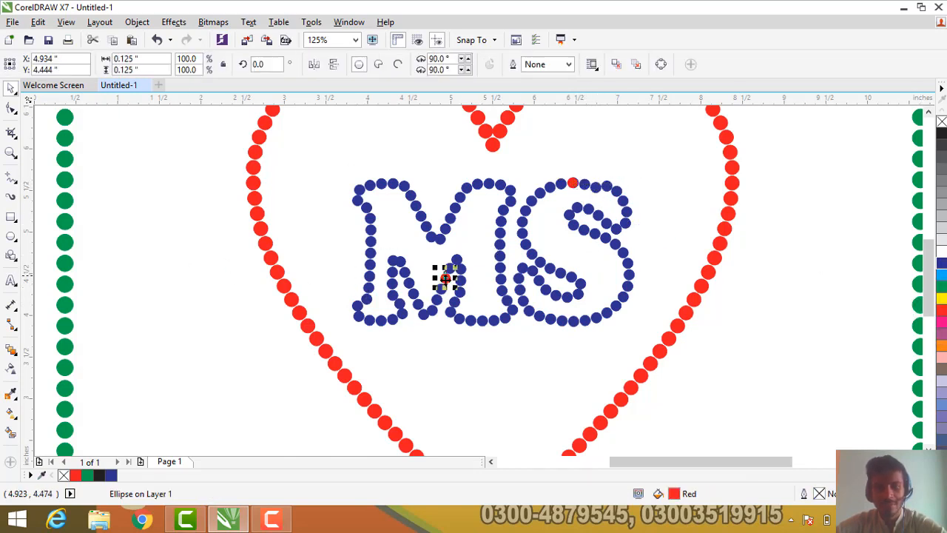
pyautogui.click(941, 264)
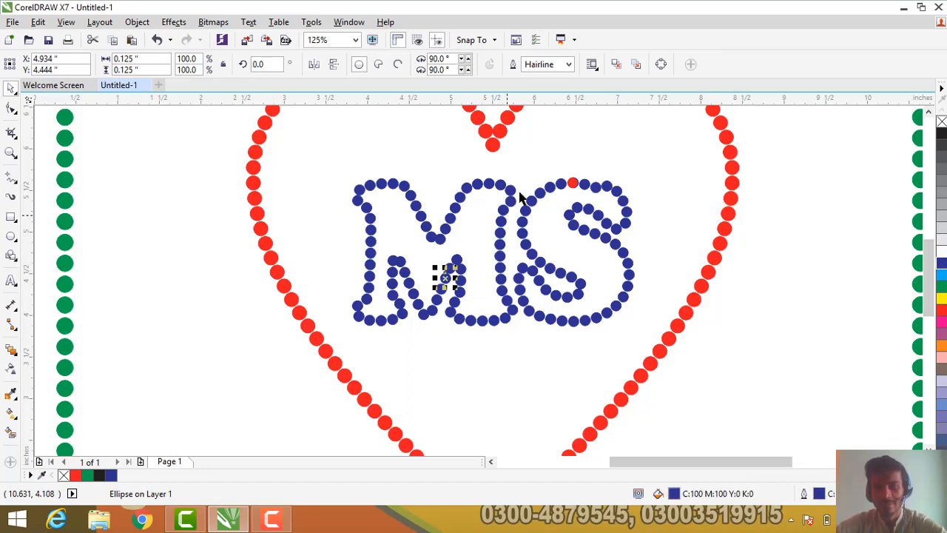
pyautogui.click(574, 185)
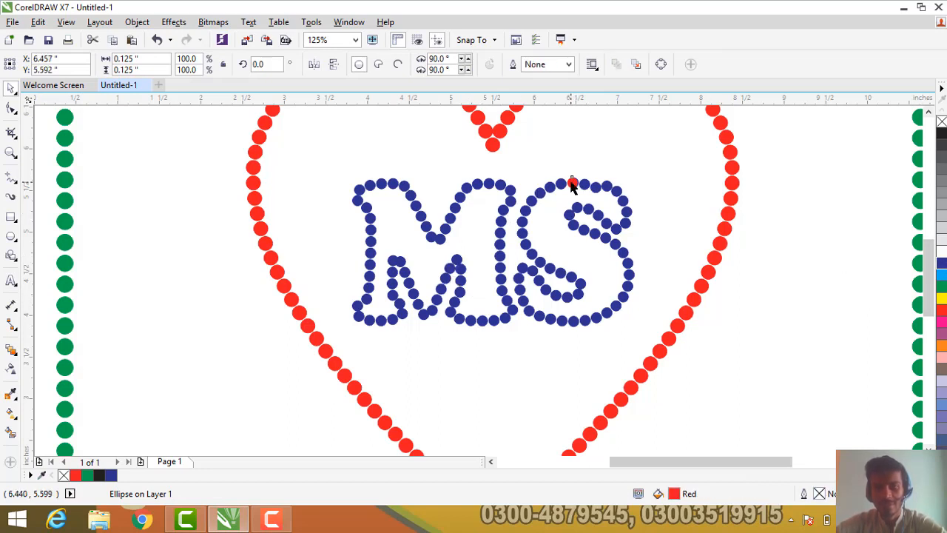
pyautogui.click(829, 316)
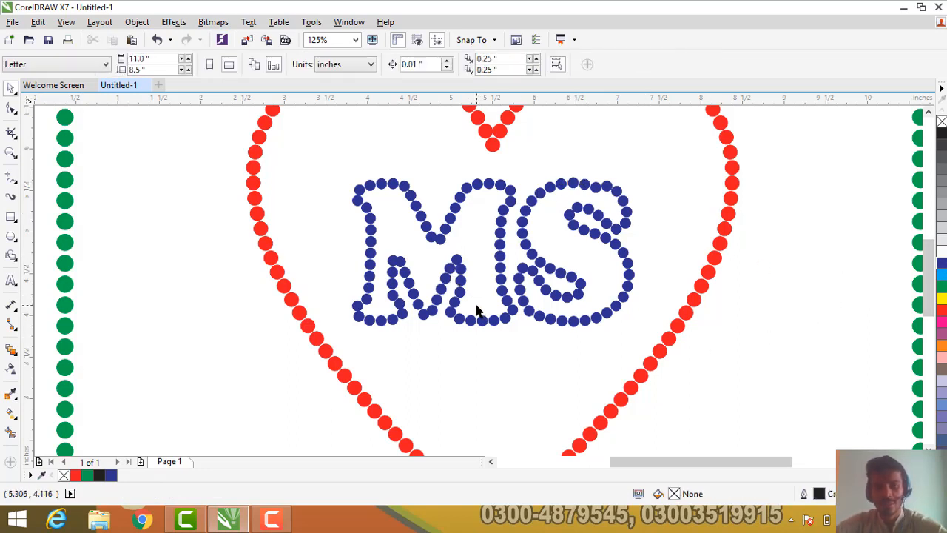
# Add an 11 by 8.5 inch rectangle covering the whole page behind the artwork.
pyautogui.scroll(-2, 485, 305)
pyautogui.scroll(-2, 562, 281)
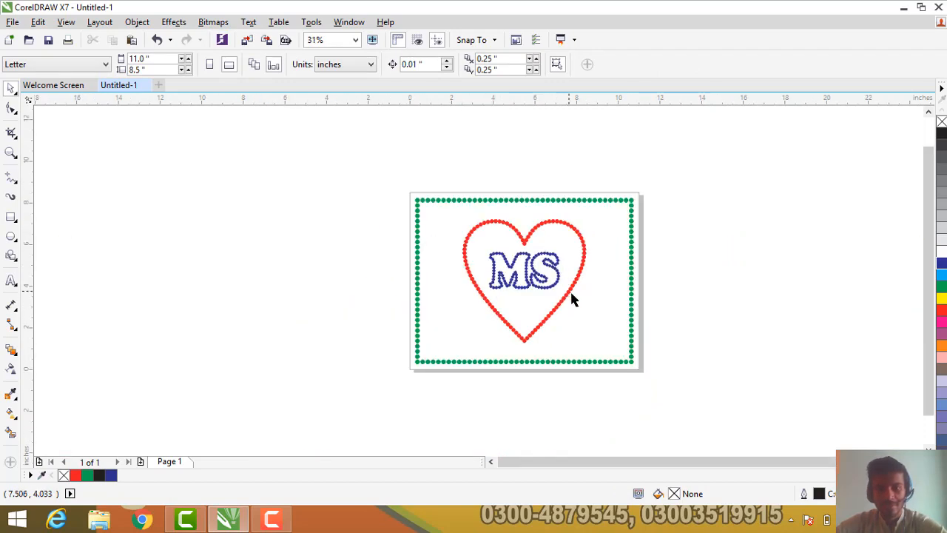
pyautogui.scroll(2, 630, 353)
pyautogui.scroll(-2, 631, 354)
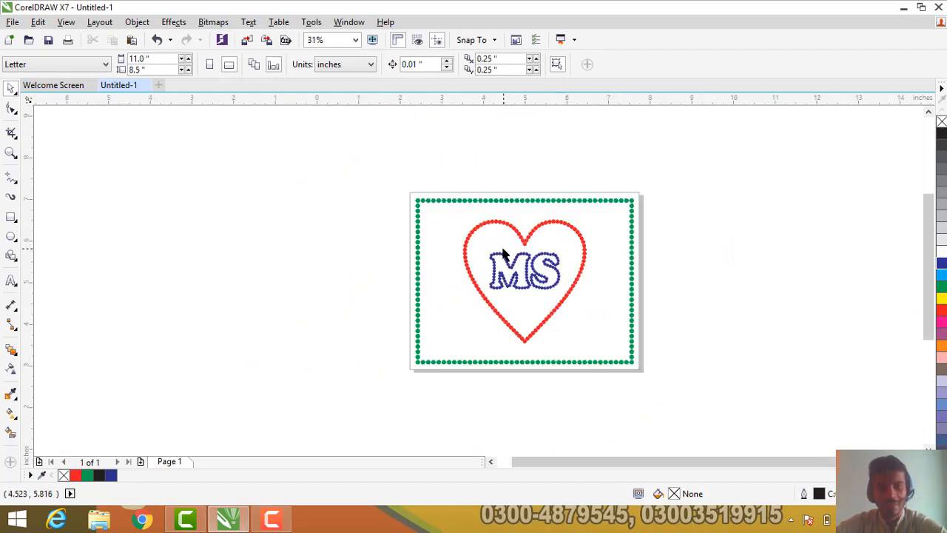
pyautogui.scroll(1, 422, 286)
pyautogui.scroll(-1, 571, 352)
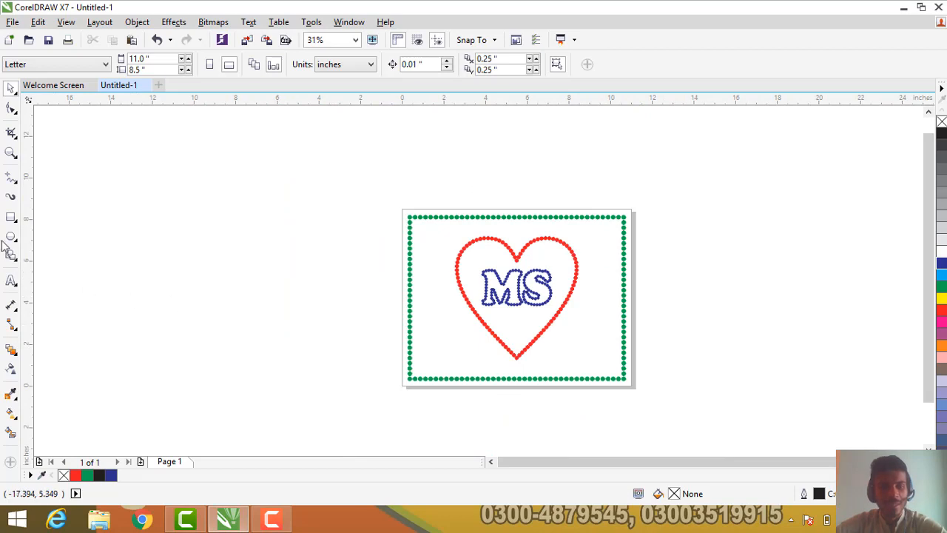
pyautogui.doubleClick(11, 215)
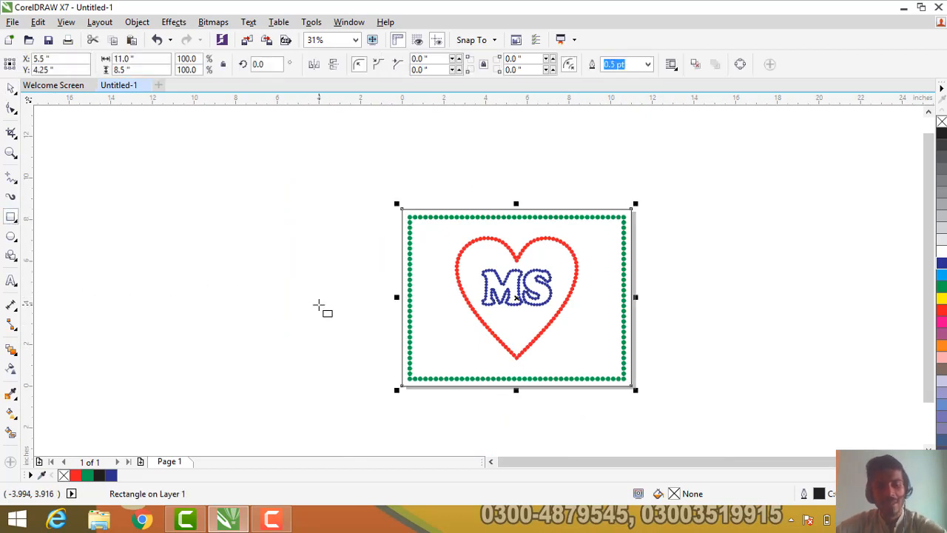
pyautogui.press('F4')
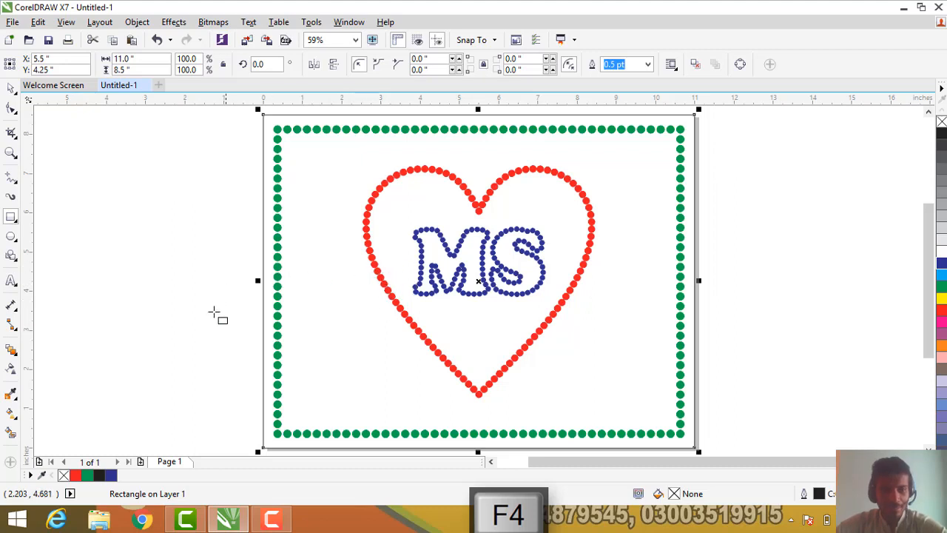
# Give the page rectangle an elliptical fountain fill centred on the MS lettering and reaching the page's lower-right corner.
pyautogui.click(11, 414)
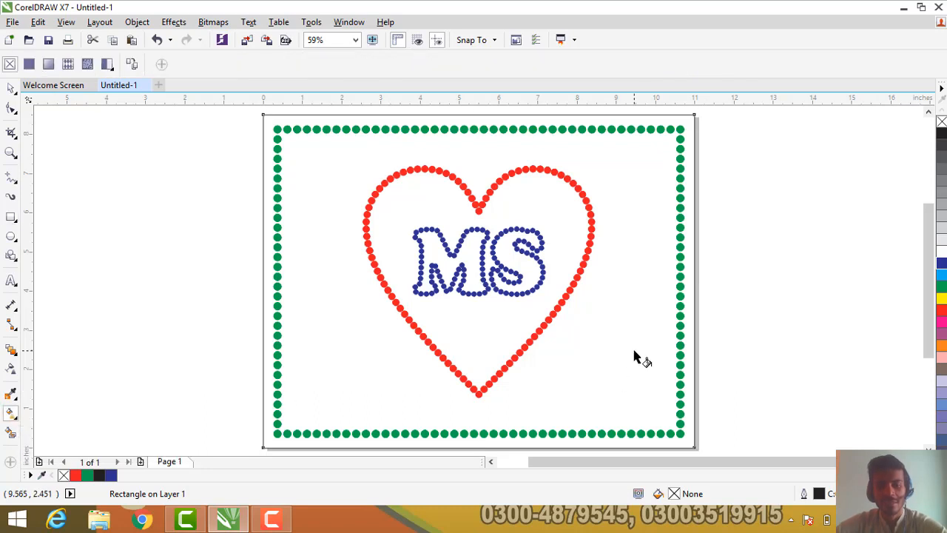
pyautogui.moveTo(481, 263); pyautogui.dragTo(704, 454)
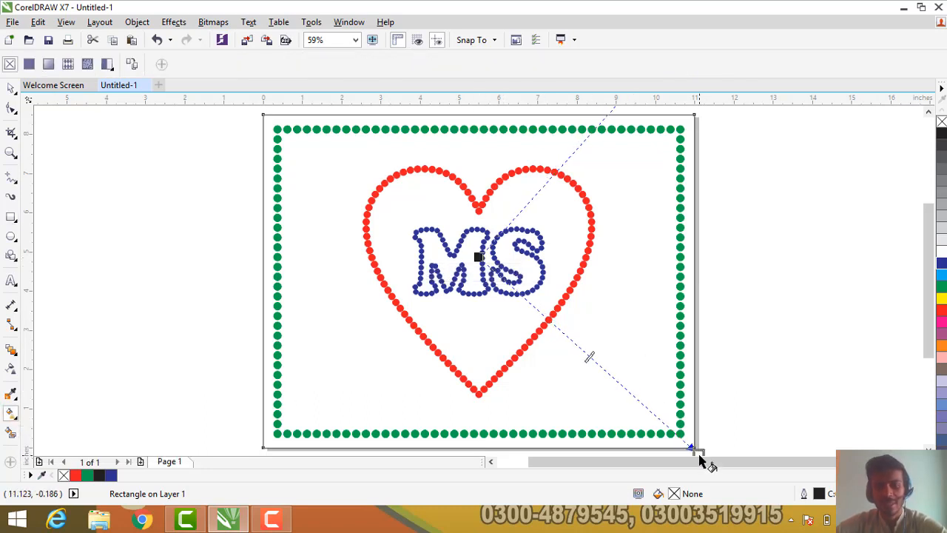
pyautogui.moveTo(478, 257); pyautogui.dragTo(468, 256)
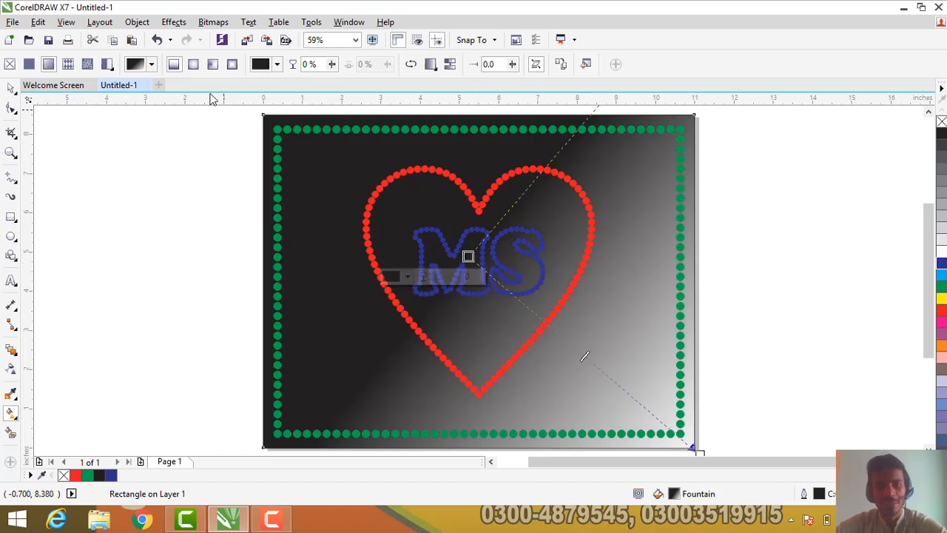
pyautogui.click(193, 65)
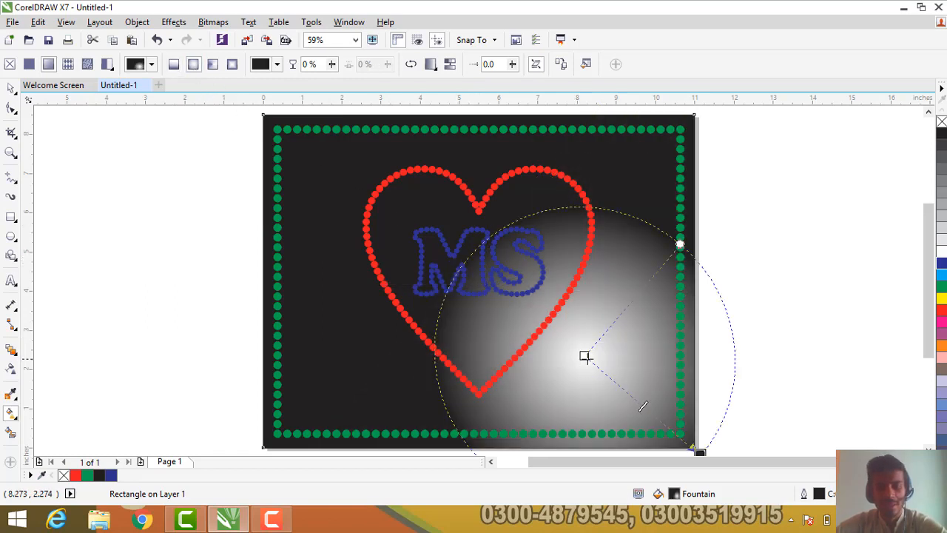
pyautogui.moveTo(585, 357); pyautogui.dragTo(479, 270)
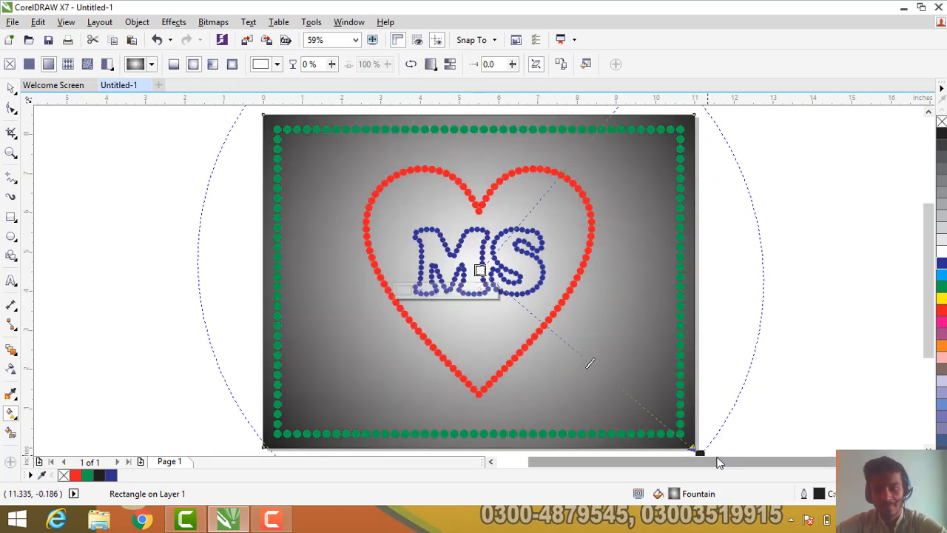
# Set the outer colour of the background's fountain fill to light blue.
pyautogui.click(700, 452)
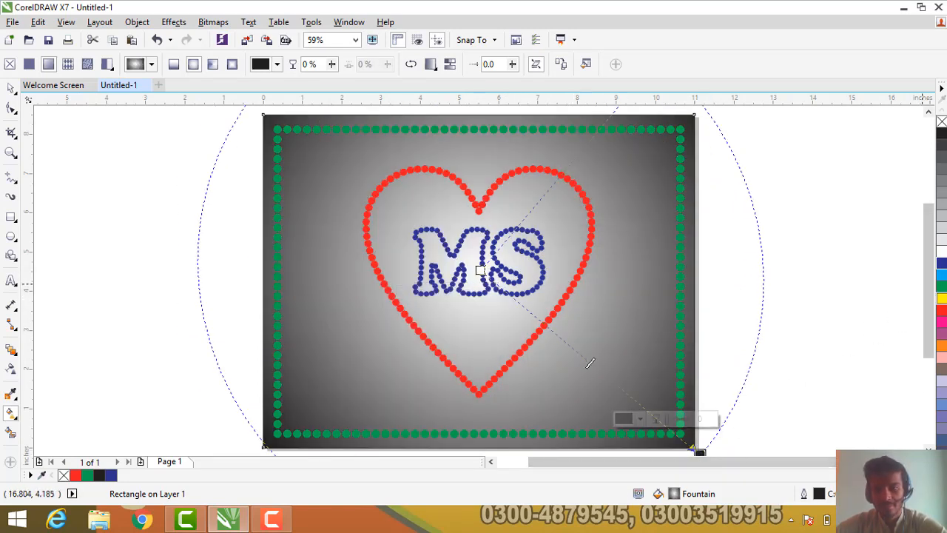
pyautogui.click(941, 465)
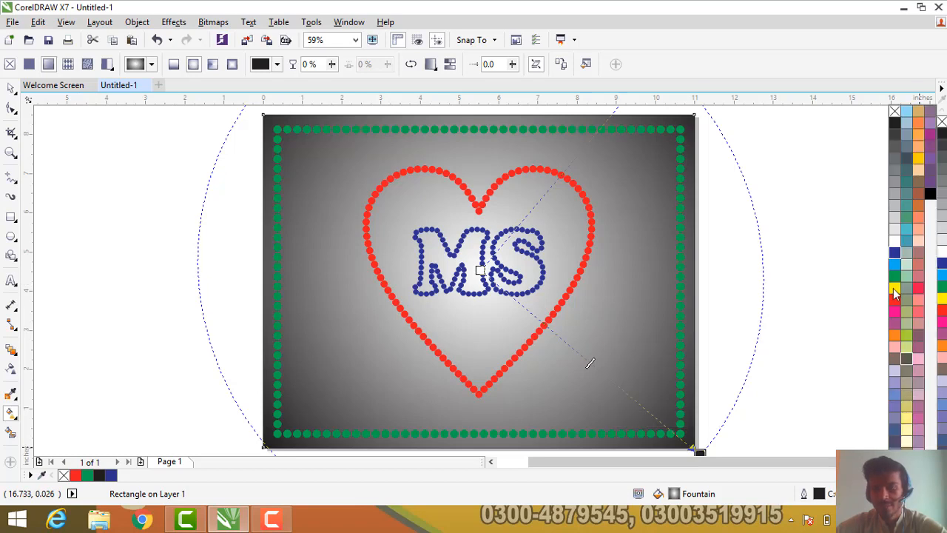
pyautogui.click(907, 111)
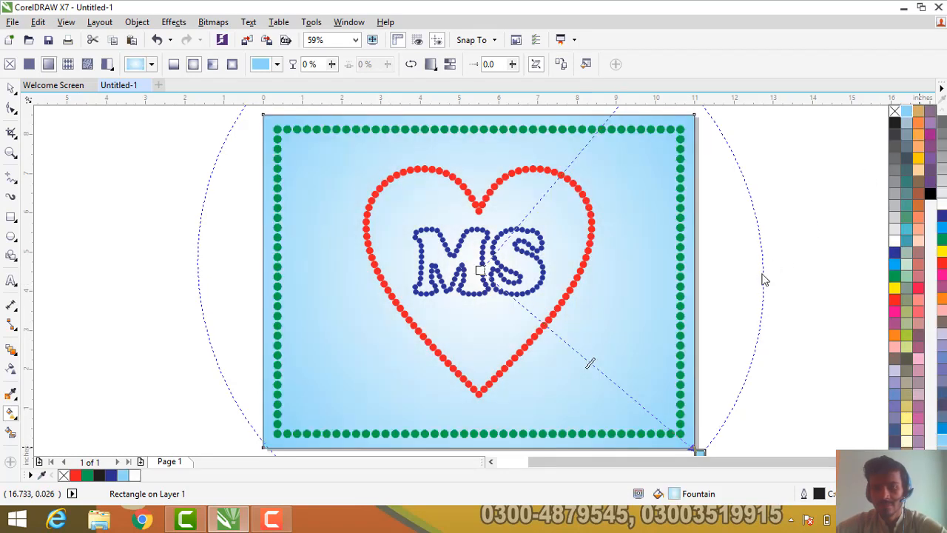
# Add a yellow colour node at about 38% and a red one at about 54% along the background gradient.
pyautogui.doubleClick(619, 386)
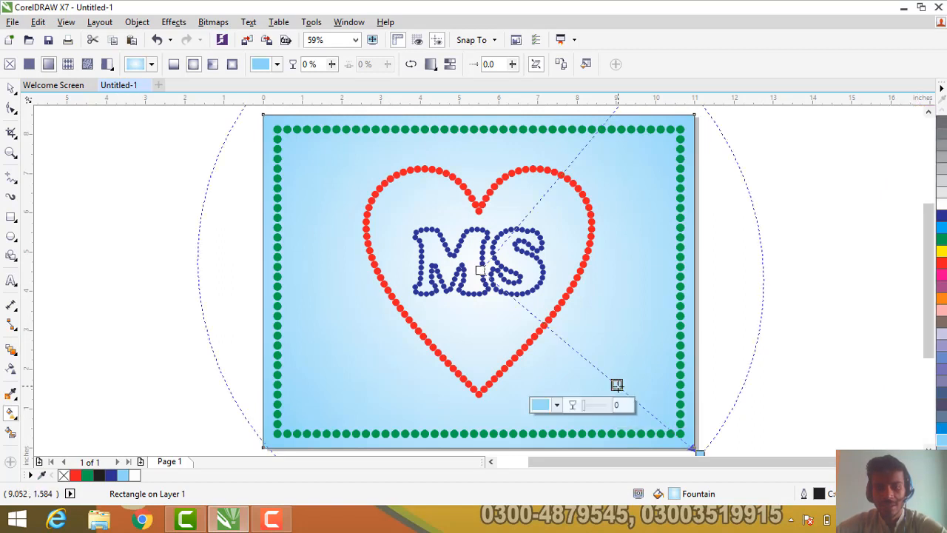
pyautogui.click(940, 252)
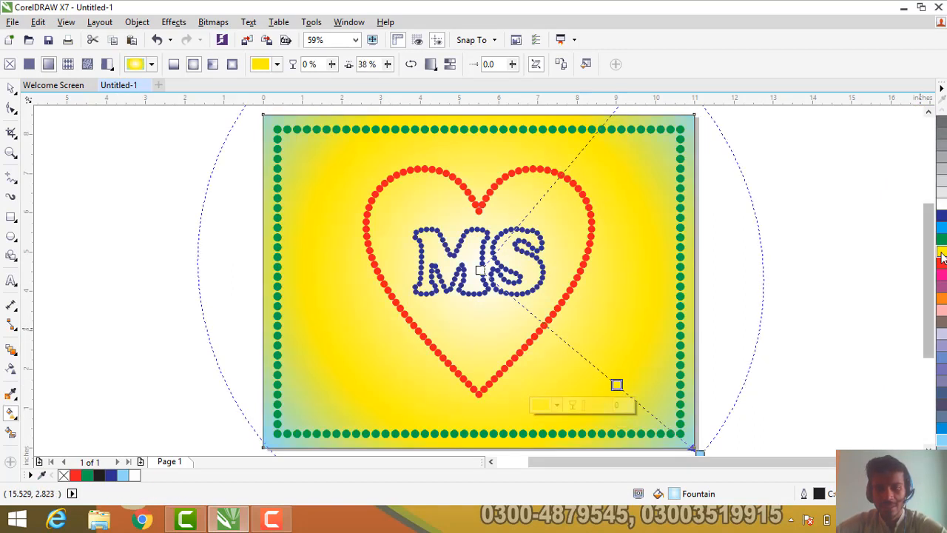
pyautogui.doubleClick(582, 356)
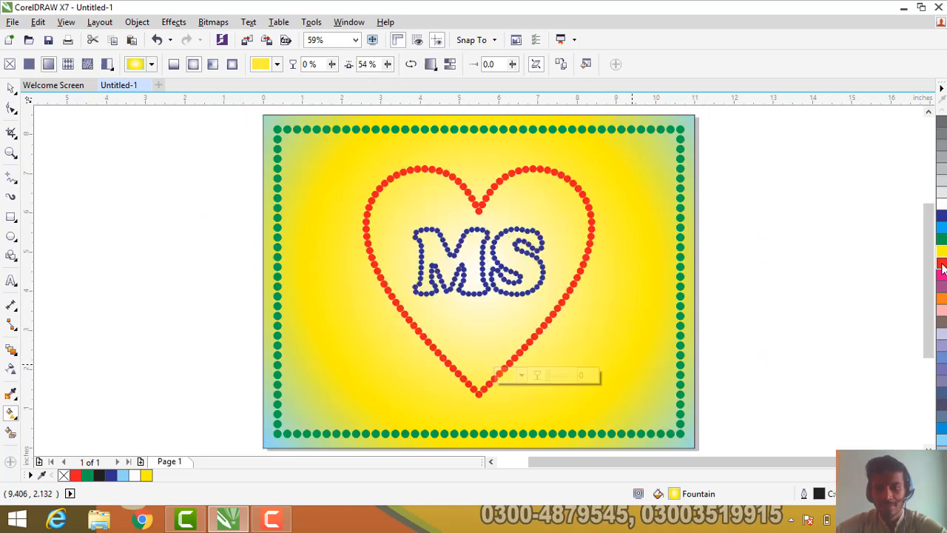
pyautogui.click(941, 263)
# Add a pale lavender colour node at about 66% and a light blue one at about 80% along the gradient.
pyautogui.doubleClick(556, 334)
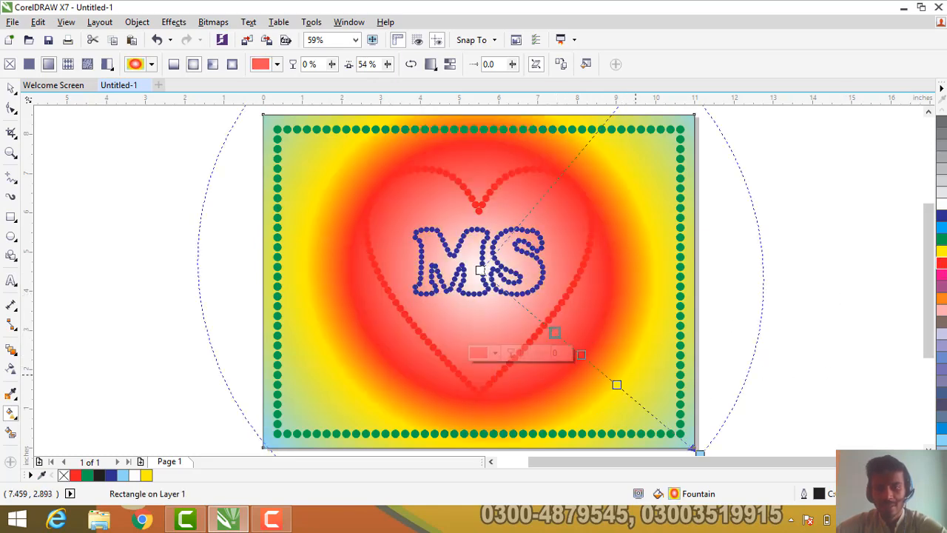
pyautogui.click(942, 334)
pyautogui.doubleClick(524, 307)
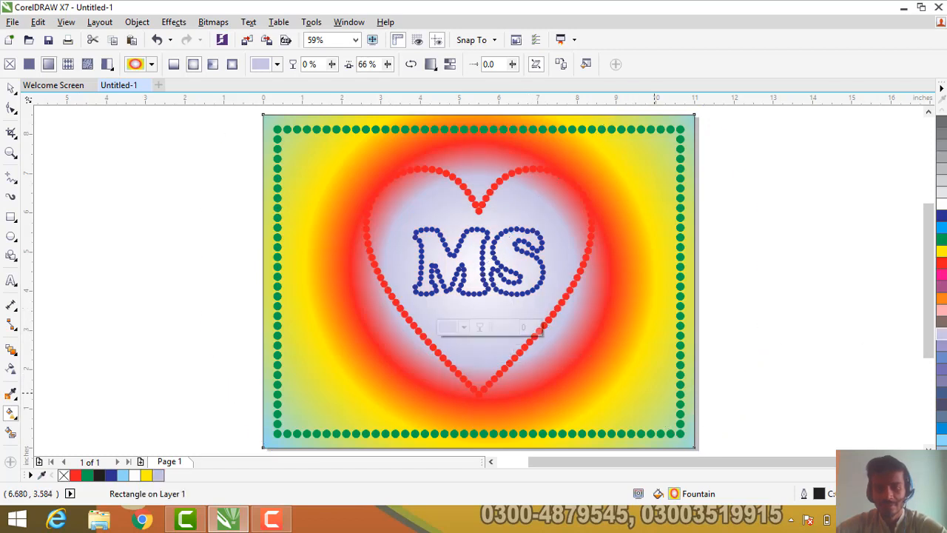
pyautogui.click(941, 440)
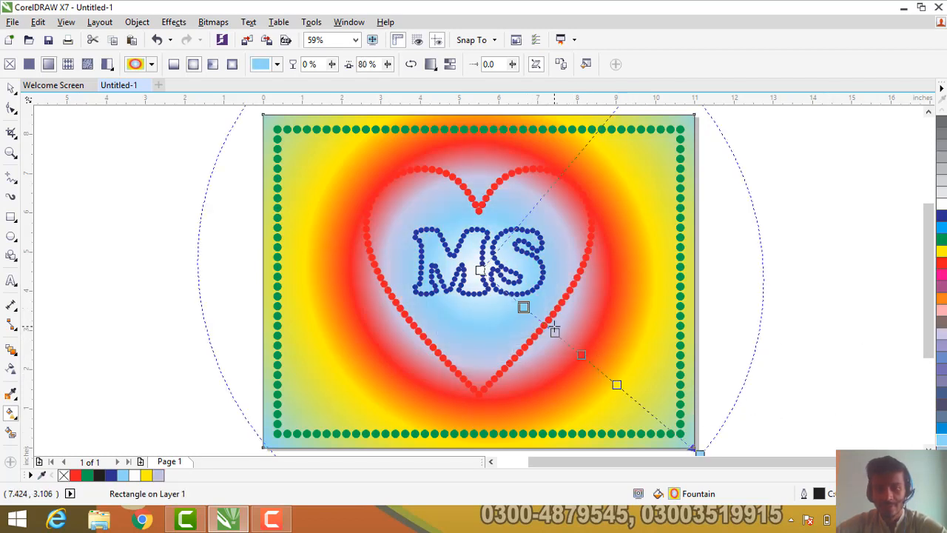
# Change the red 54% node of the background gradient to Light Yellow.
pyautogui.click(580, 355)
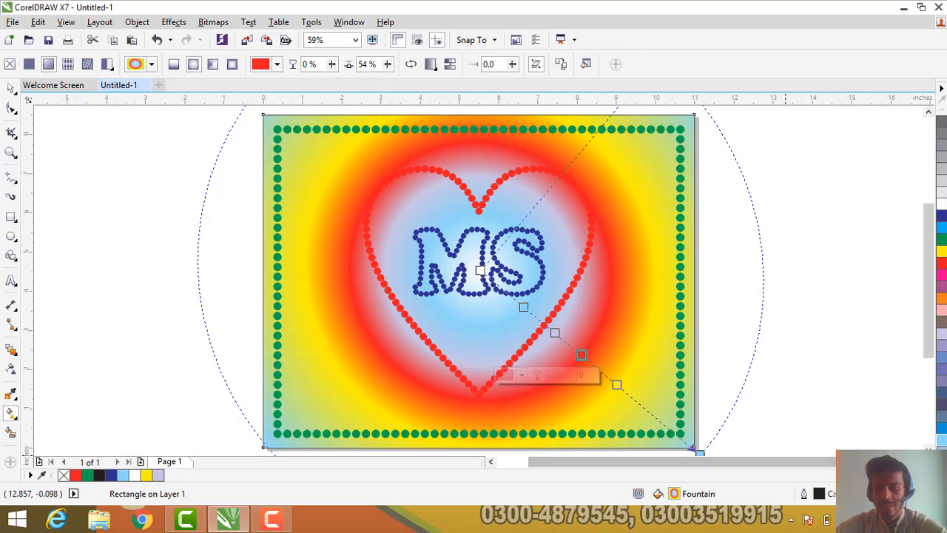
pyautogui.click(942, 447)
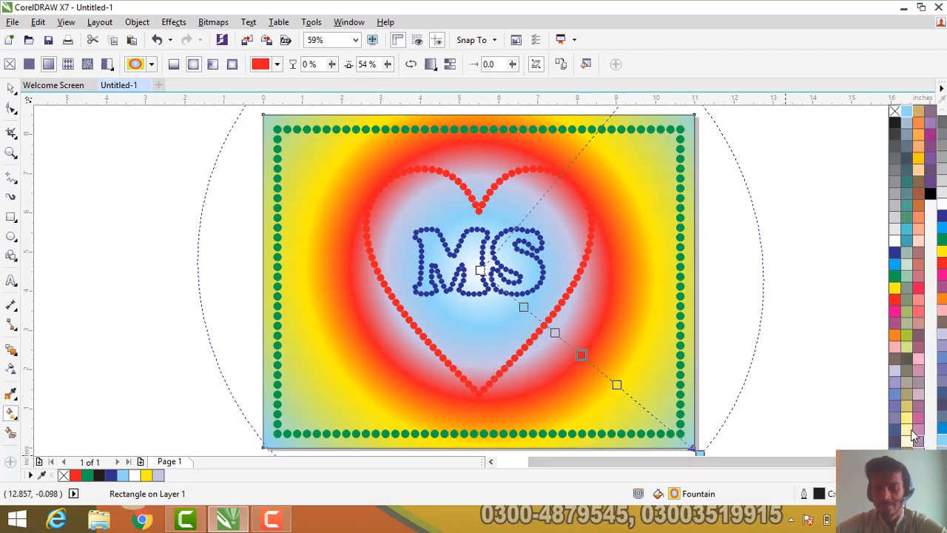
pyautogui.click(907, 419)
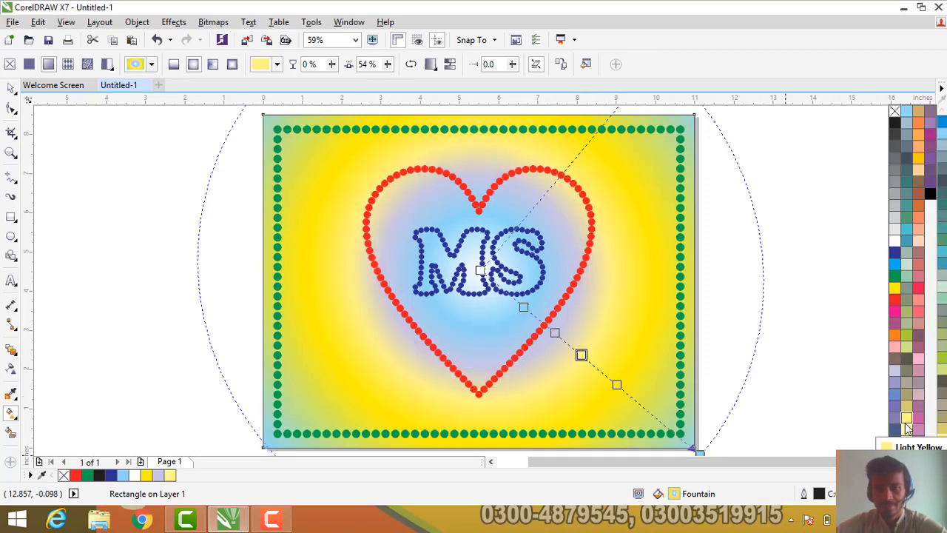
# Try peach on the yellow 38% gradient node, and set it to yellowish green.
pyautogui.click(617, 385)
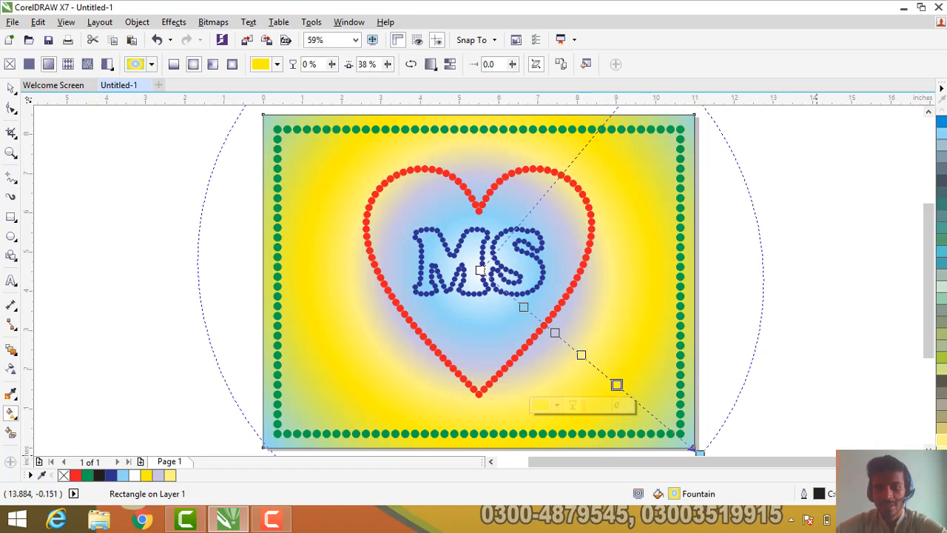
pyautogui.click(941, 447)
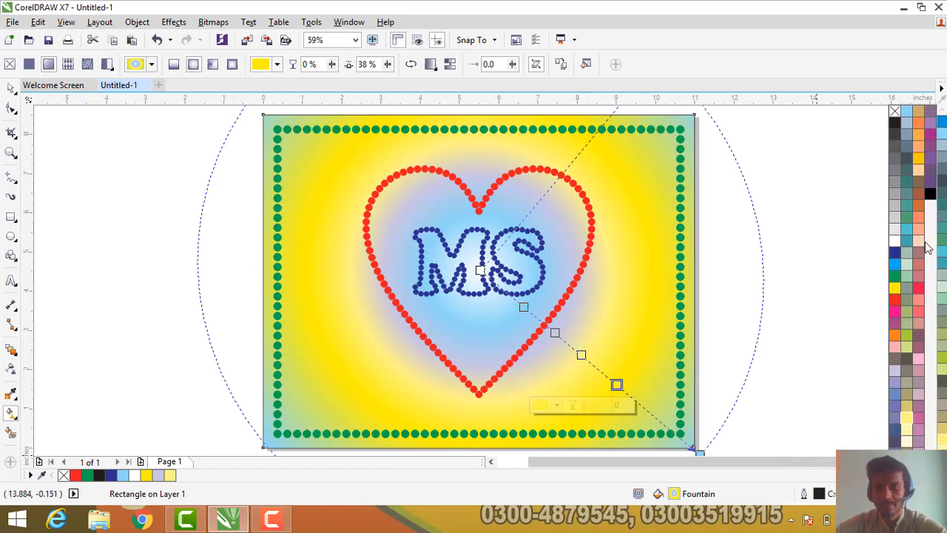
pyautogui.click(921, 167)
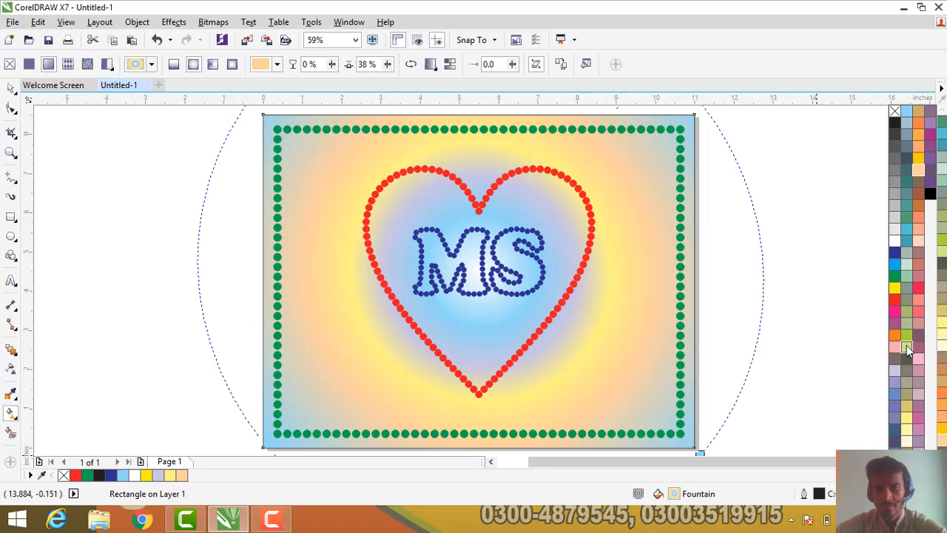
pyautogui.click(907, 337)
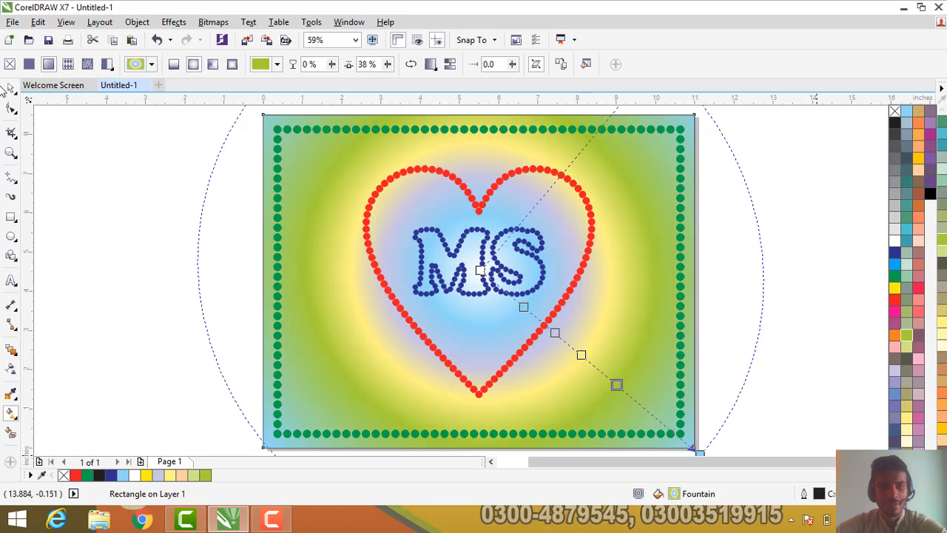
# Deselect the background and examine the finished heart, lettering and border design at different magnifications.
pyautogui.click(11, 88)
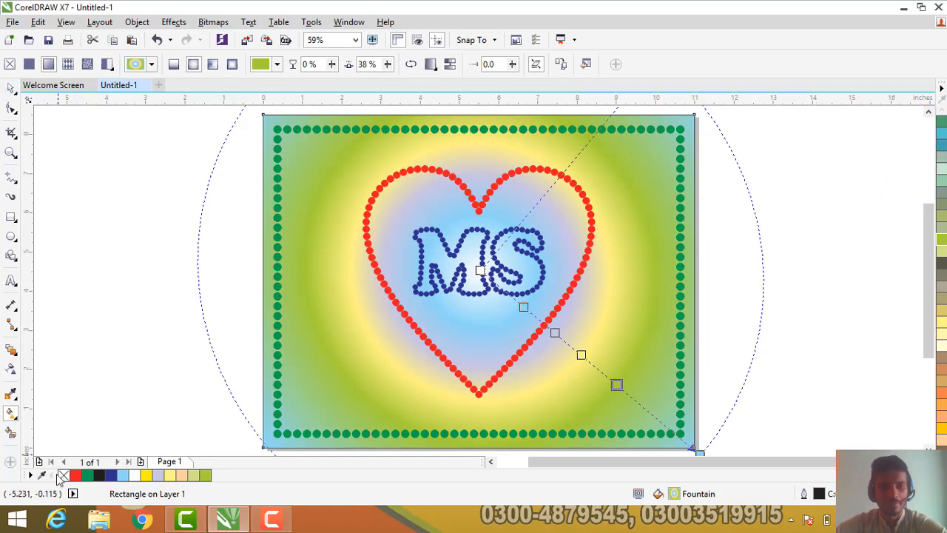
pyautogui.scroll(-2, 469, 239)
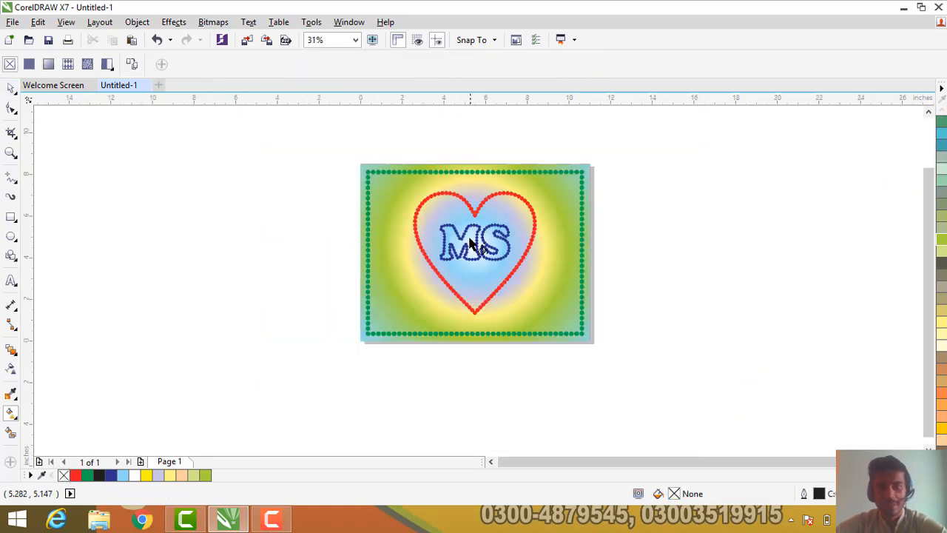
pyautogui.scroll(3, 470, 241)
pyautogui.scroll(-1, 461, 215)
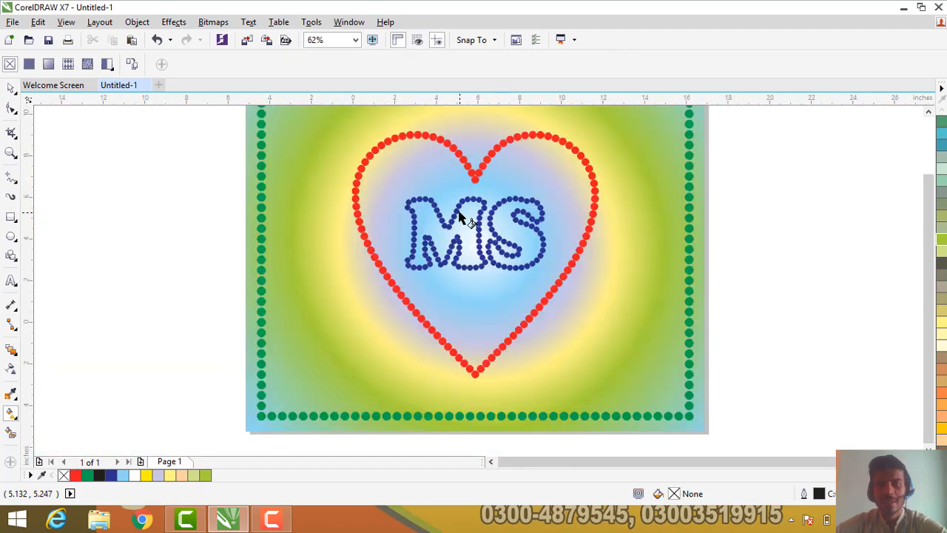
pyautogui.scroll(-1, 461, 216)
pyautogui.scroll(2, 453, 175)
pyautogui.scroll(-1, 677, 209)
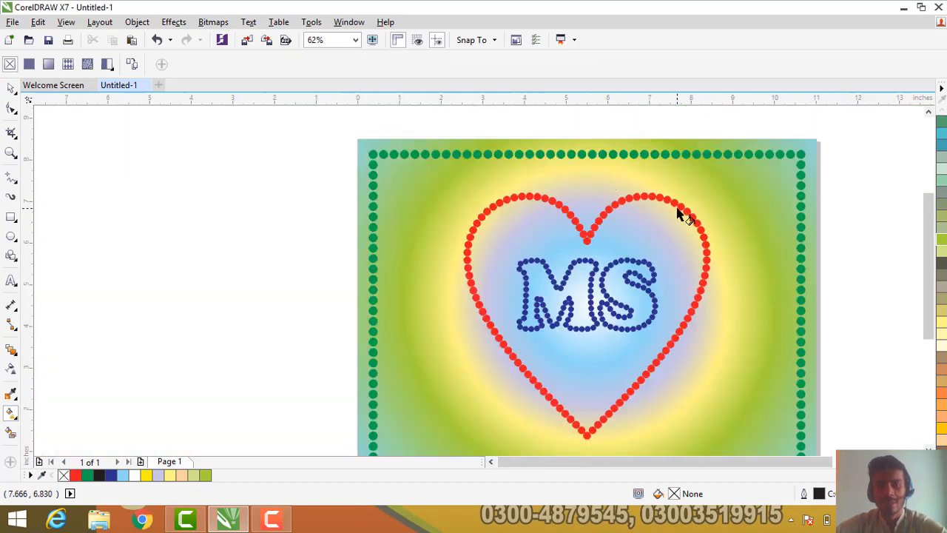
pyautogui.scroll(-1, 676, 211)
pyautogui.scroll(1, 806, 232)
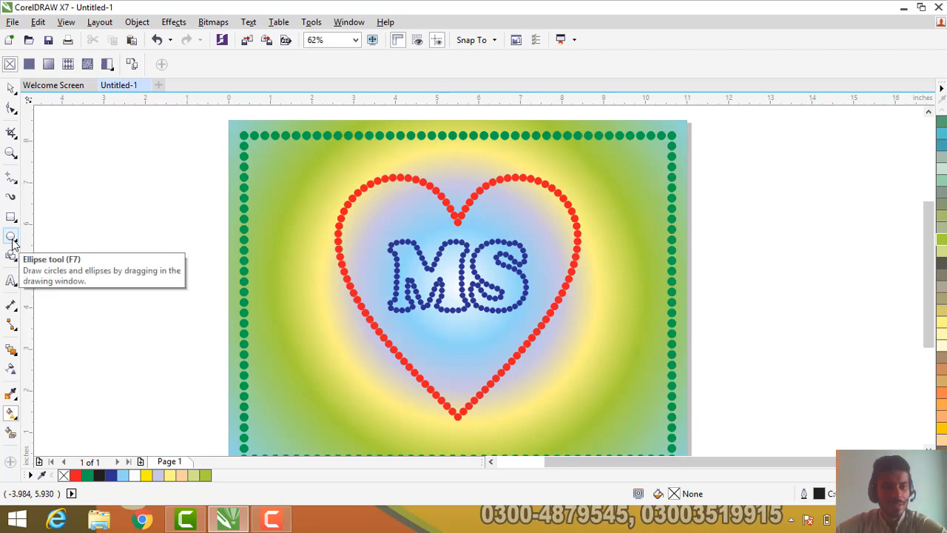
# Add a second page to the document and set it to landscape, 11 by 8.5 inches.
pyautogui.click(141, 462)
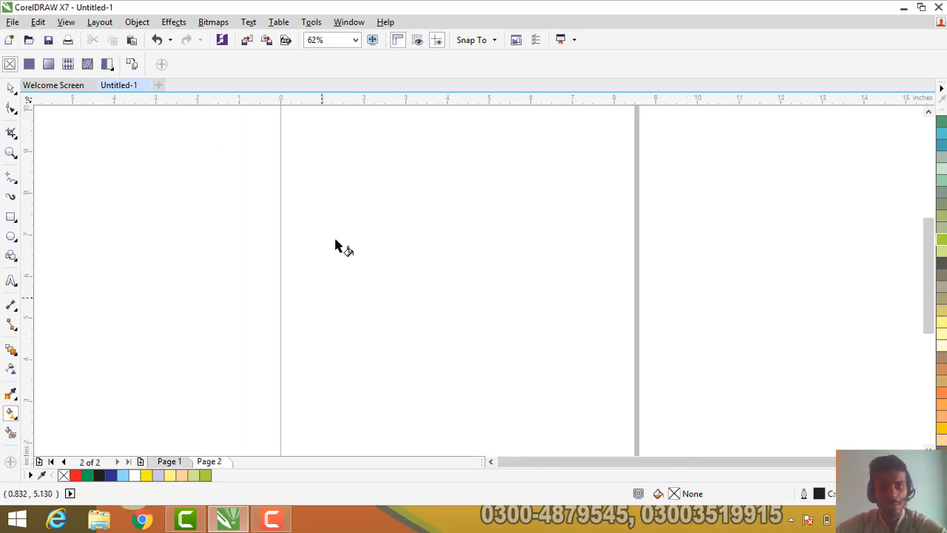
pyautogui.click(11, 88)
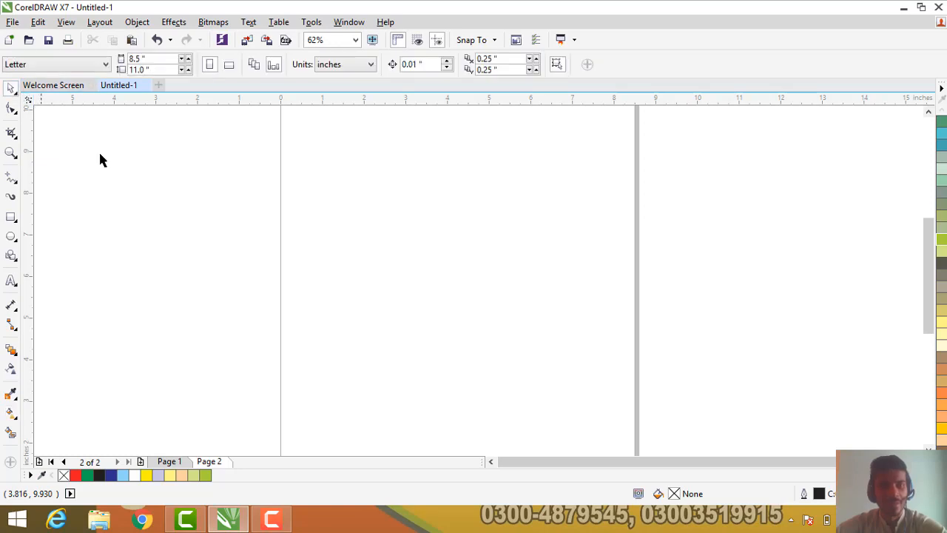
pyautogui.click(229, 66)
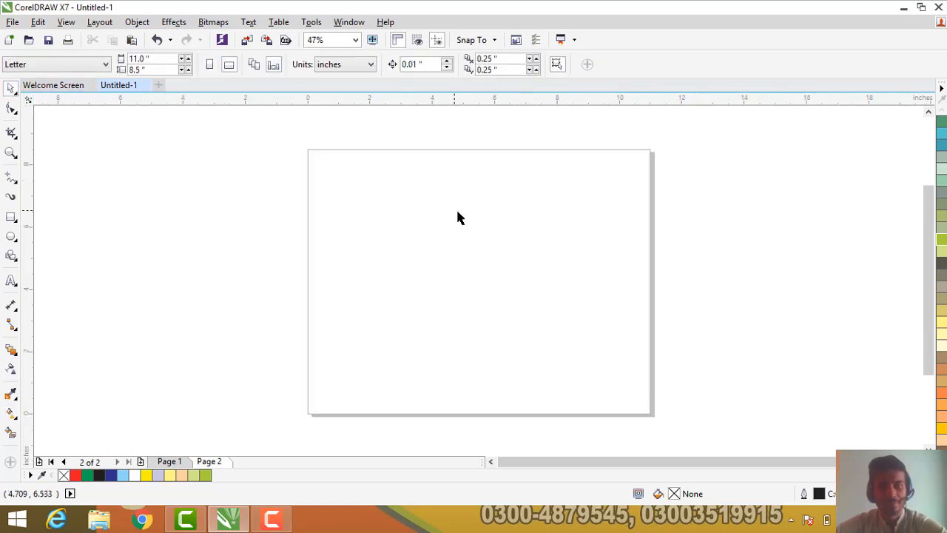
# Create a page-sized rectangle, shrink it to about 10.16 by 7.7 inches and nudge it to leave an even page margin.
pyautogui.doubleClick(11, 218)
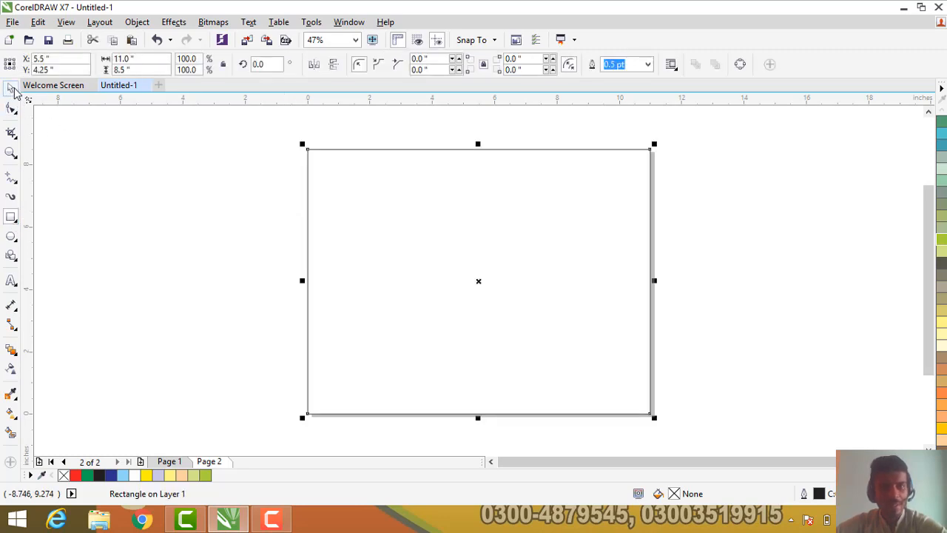
pyautogui.click(254, 269)
pyautogui.click(634, 174)
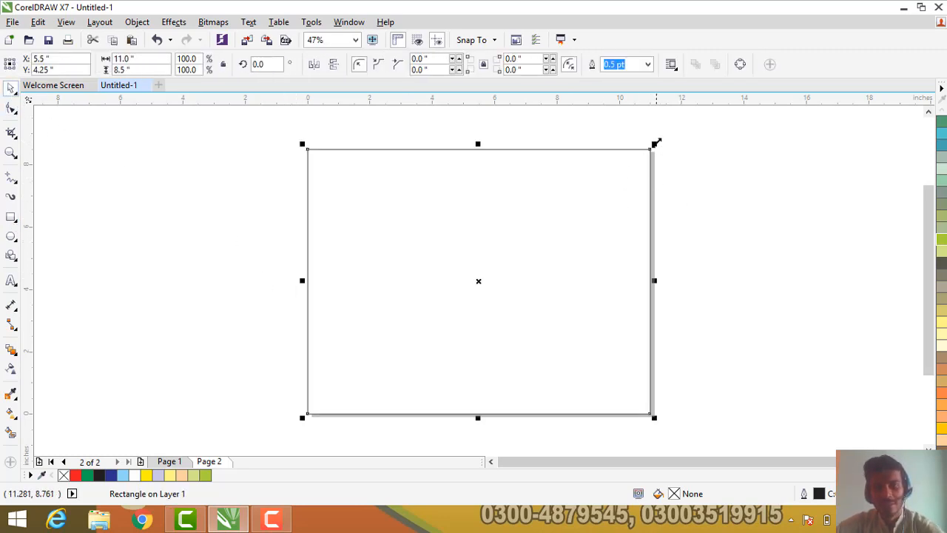
pyautogui.moveTo(655, 143); pyautogui.dragTo(639, 155)
pyautogui.moveTo(639, 281); pyautogui.dragTo(645, 285)
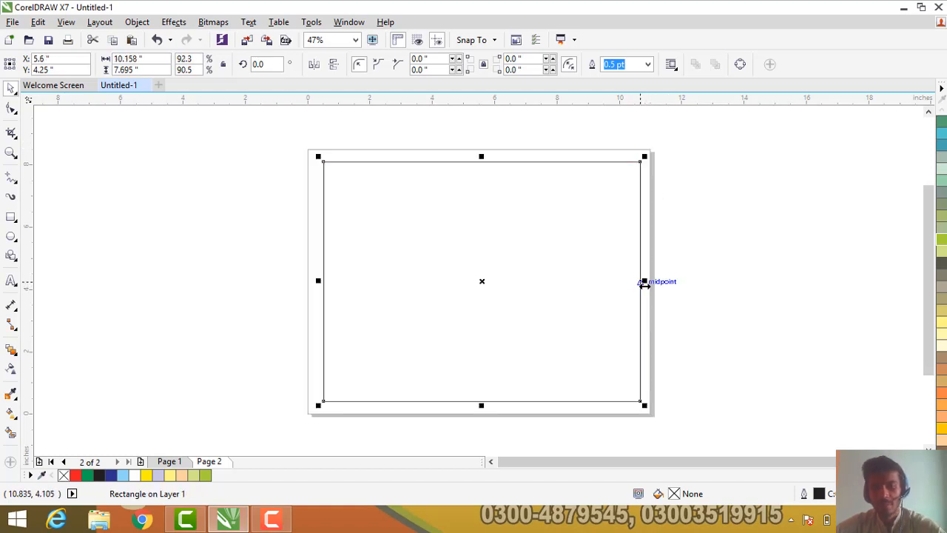
pyautogui.press('Left')
pyautogui.click(90, 156)
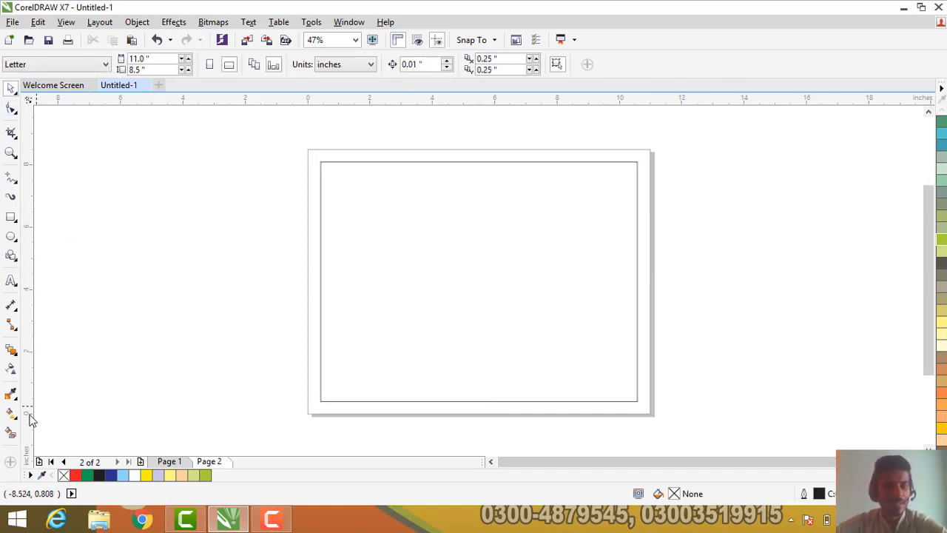
# Draw a square about 2.9 inches wide beside the page's left edge and rotate it 45° clockwise into a diamond.
pyautogui.click(11, 217)
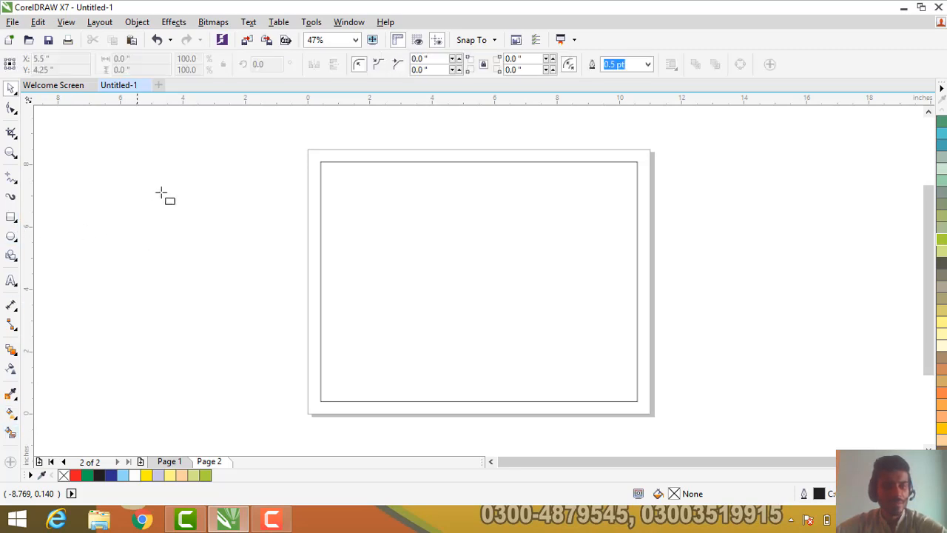
pyautogui.moveTo(120, 133)
pyautogui.mouseDown()
pyautogui.moveTo(195, 220)
pyautogui.moveTo(211, 224)
pyautogui.mouseUp()
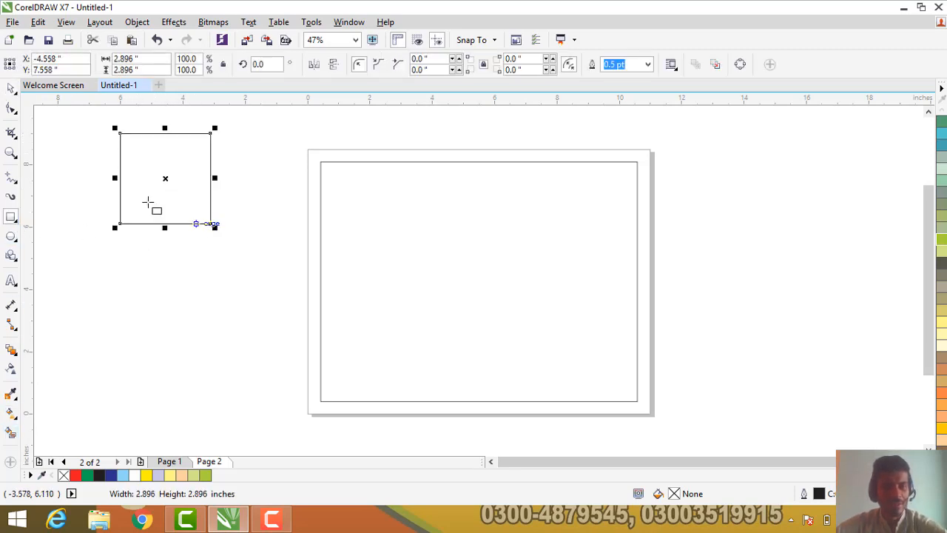
pyautogui.moveTo(191, 185); pyautogui.dragTo(211, 269)
pyautogui.click(211, 244)
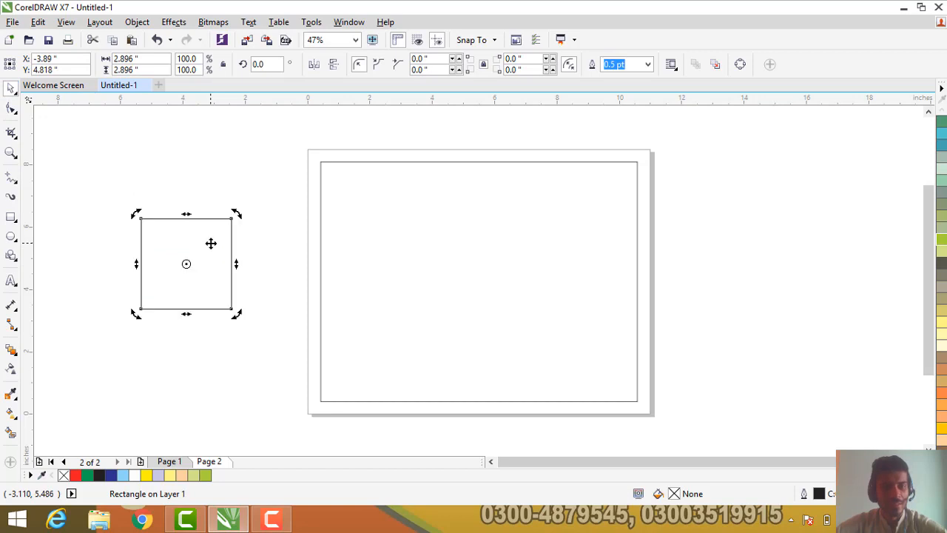
pyautogui.moveTo(238, 218); pyautogui.dragTo(267, 275)
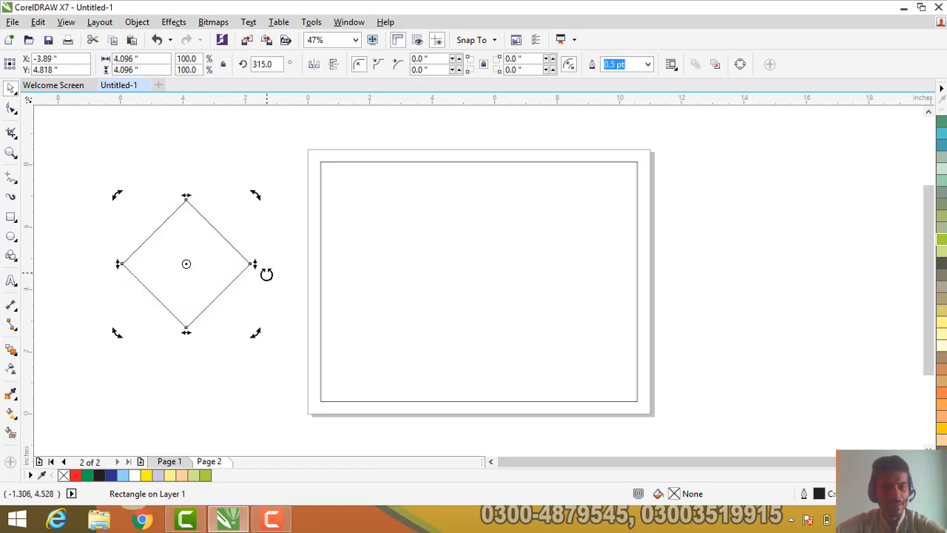
# Convert the diamond to curves and delete its side and bottom nodes to form a teardrop.
pyautogui.click(11, 109)
pyautogui.hotkey('ctrl', 'q')
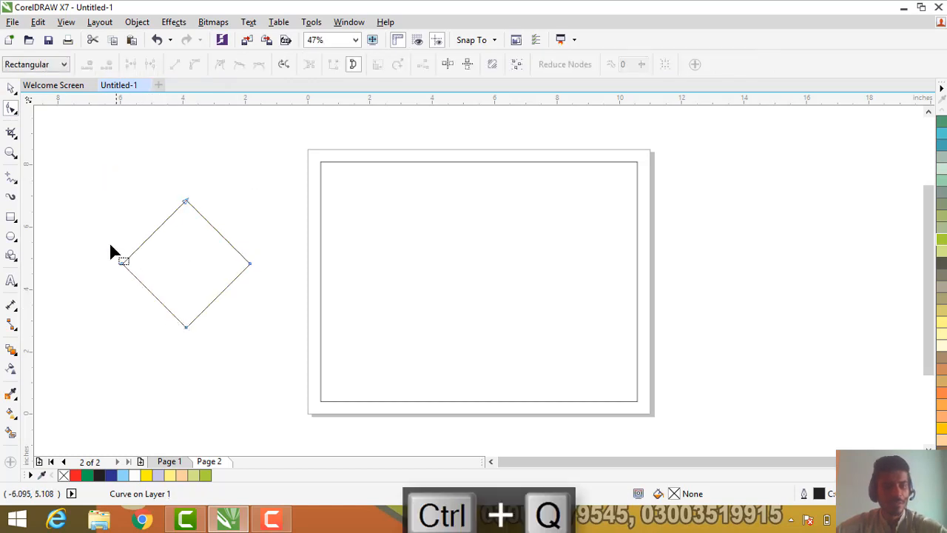
pyautogui.moveTo(111, 245); pyautogui.dragTo(291, 357)
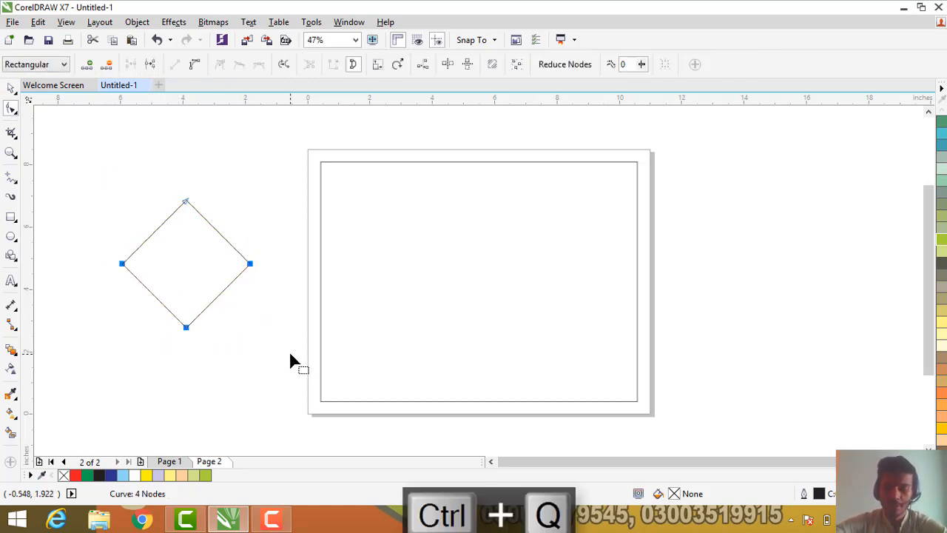
pyautogui.press('Delete')
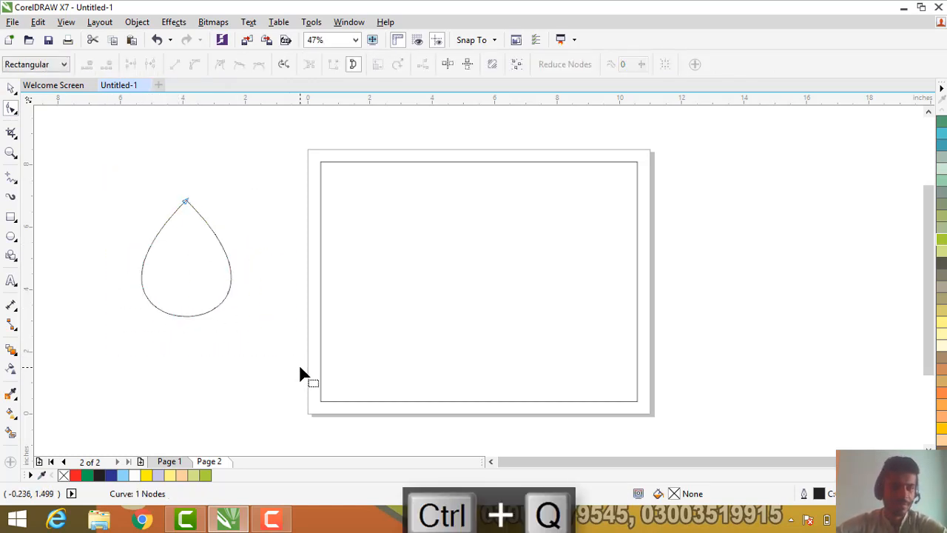
# Move the teardrop's rotation centre to the middle of its bottom edge.
pyautogui.click(11, 88)
pyautogui.click(200, 258)
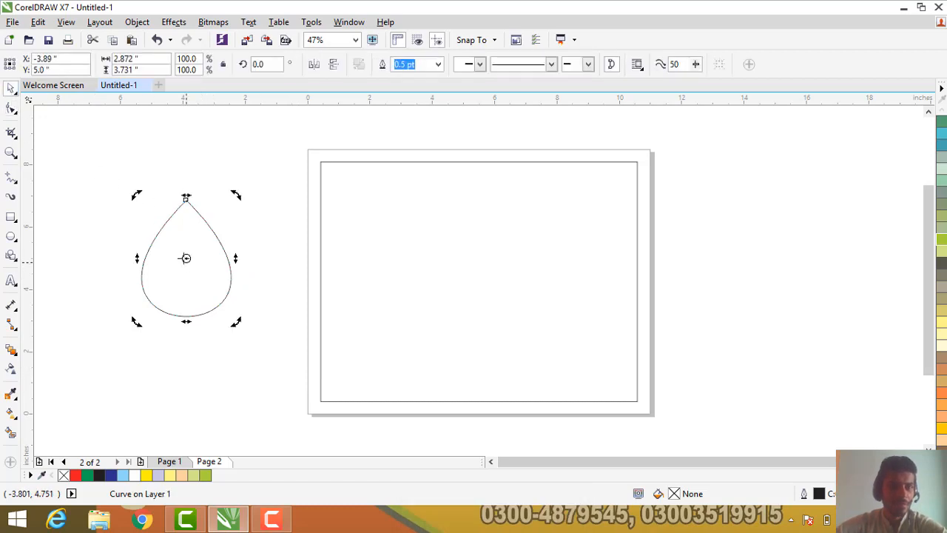
pyautogui.moveTo(186, 258); pyautogui.dragTo(186, 317)
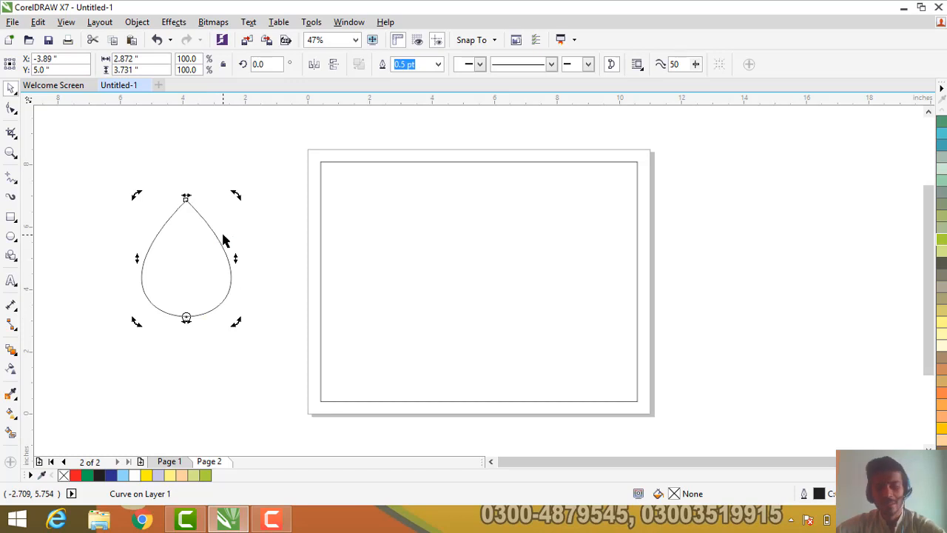
# Make a copy of the teardrop rotated 15° clockwise about its bottom, and undo an extra offset duplicate.
pyautogui.hotkey('ctrl', 'c')
pyautogui.hotkey('ctrl', 'v')
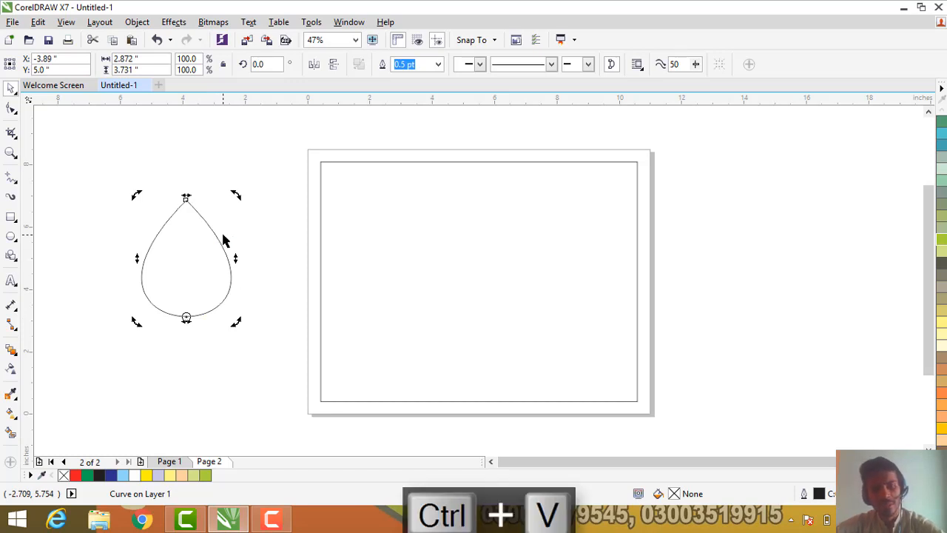
pyautogui.moveTo(234, 197); pyautogui.dragTo(251, 214)
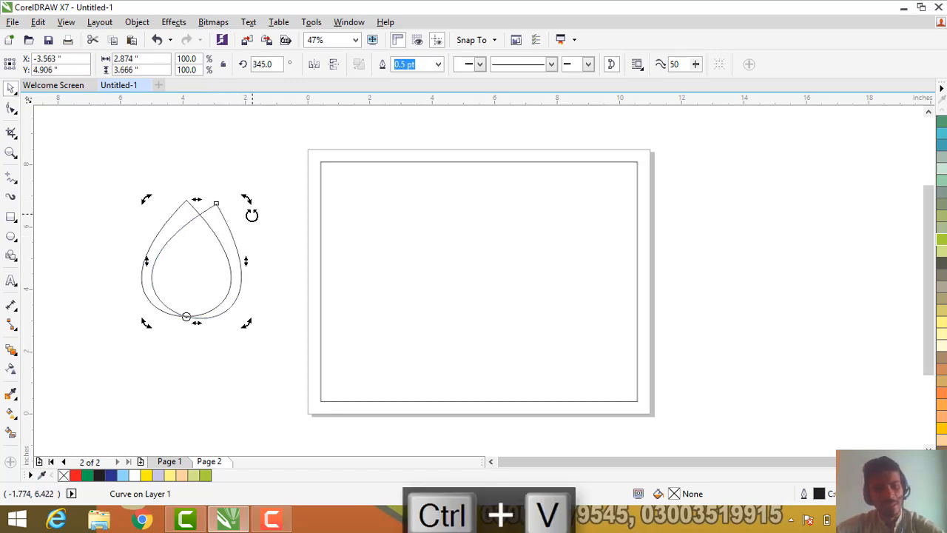
pyautogui.hotkey('ctrl', 'd')
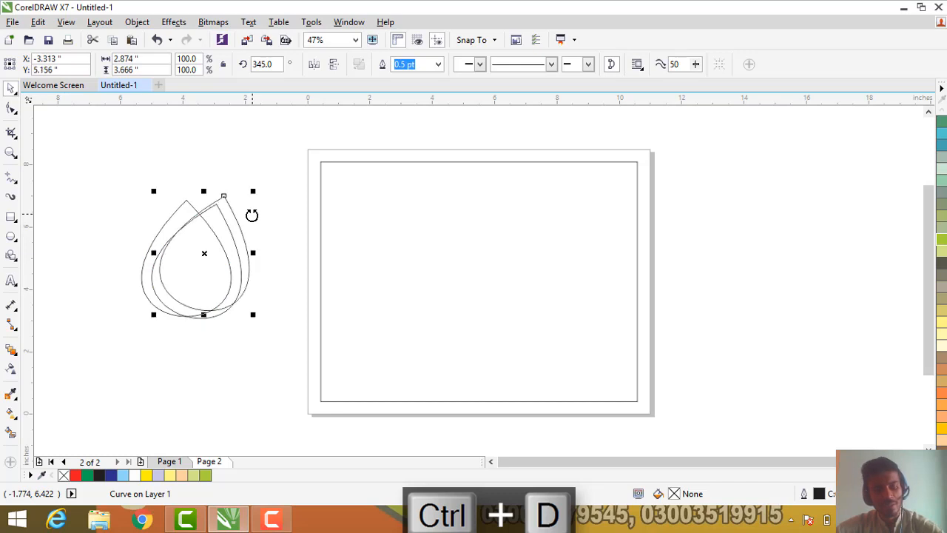
pyautogui.hotkey('ctrl', 'z')
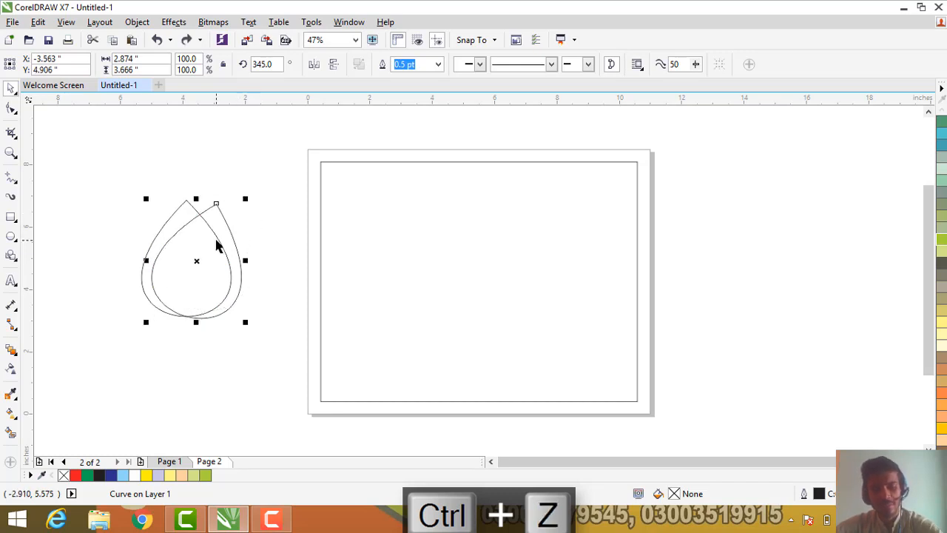
# Add two more teardrop copies, each rotated 15° further clockwise up to 315°, and undo an extra offset duplicate.
pyautogui.click(193, 253)
pyautogui.hotkey('ctrl', 'c')
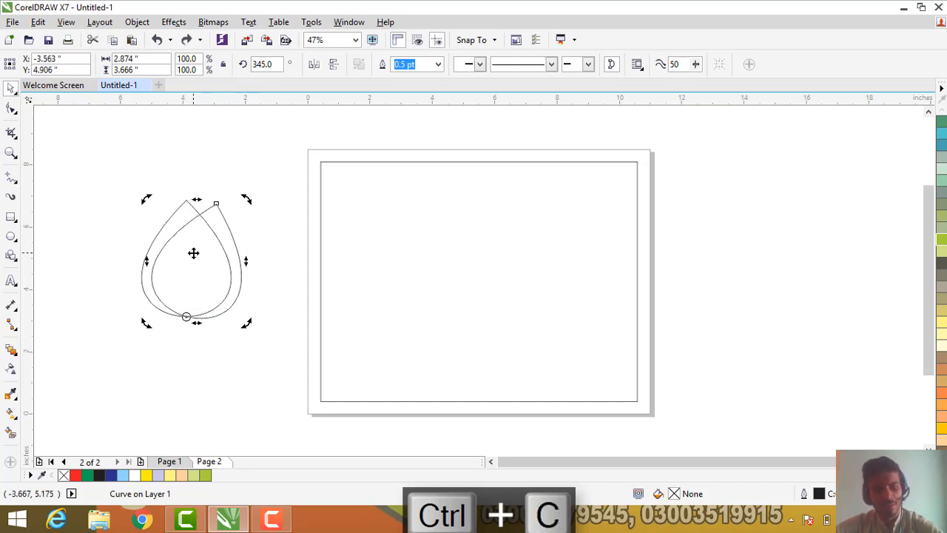
pyautogui.hotkey('ctrl', 'v')
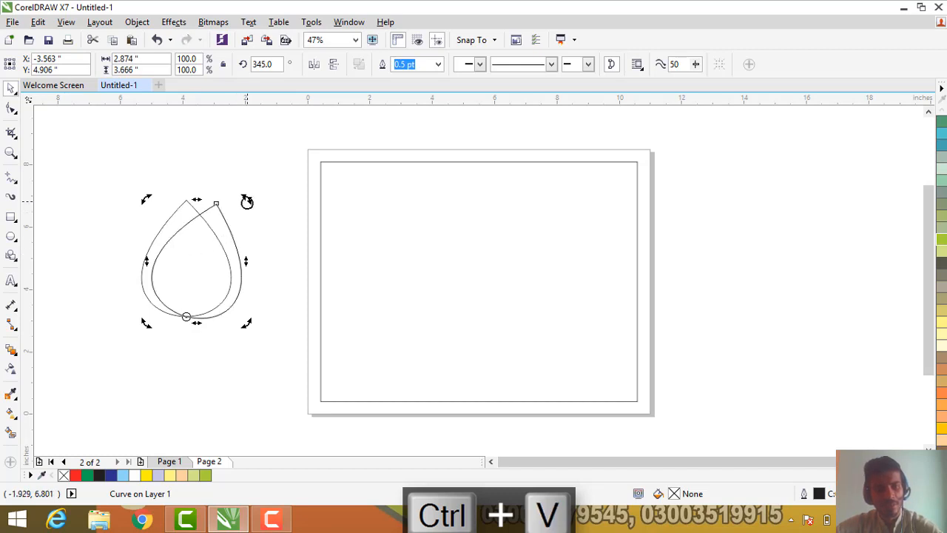
pyautogui.moveTo(246, 201); pyautogui.dragTo(265, 237)
pyautogui.hotkey('ctrl', 'c')
pyautogui.hotkey('ctrl', 'v')
pyautogui.hotkey('ctrl', 'd')
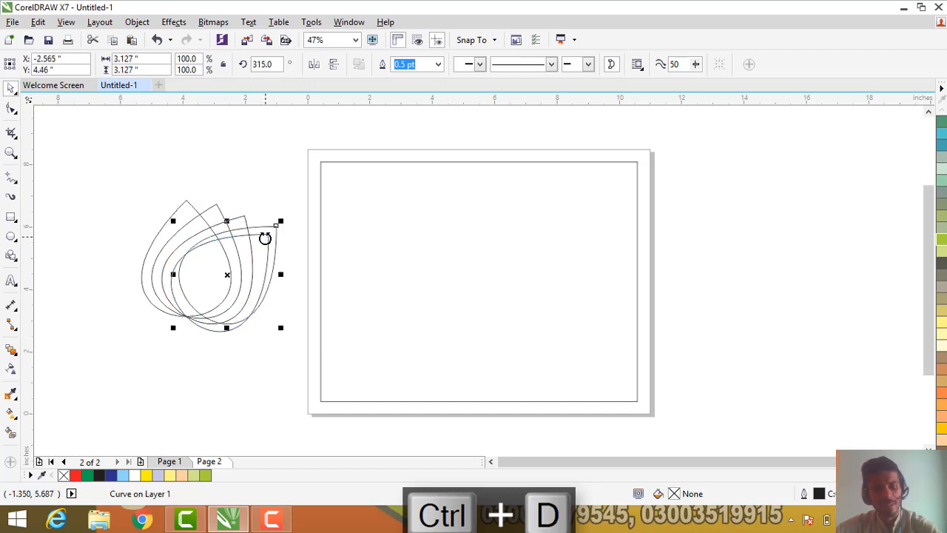
pyautogui.hotkey('ctrl', 'z')
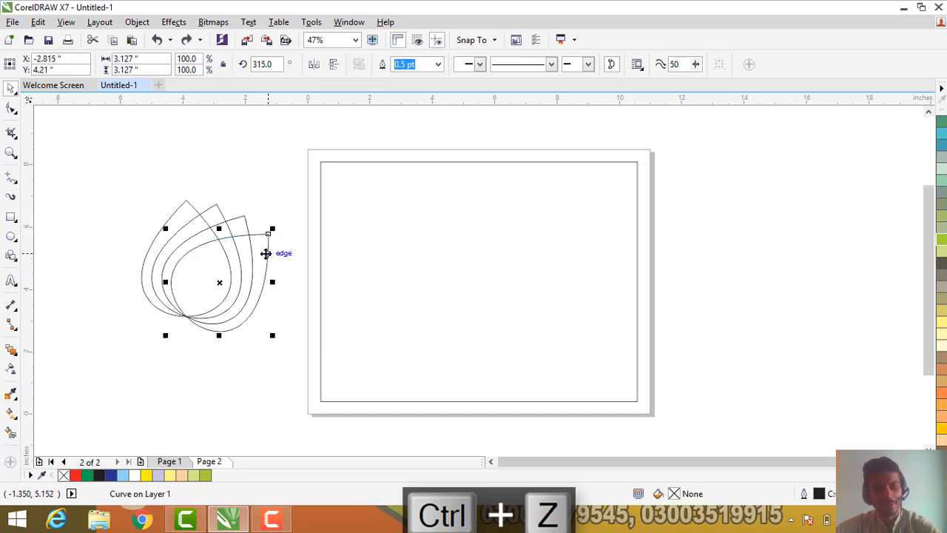
# Continue the petal fan with three more teardrop copies in 15° clockwise increments up to 270°, undoing the extra offset duplicate.
pyautogui.click(260, 246)
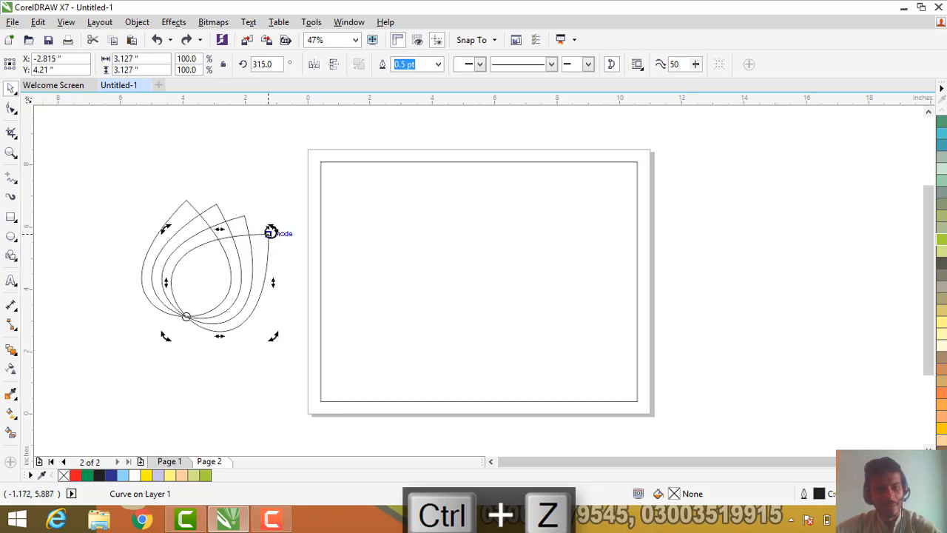
pyautogui.moveTo(271, 231); pyautogui.dragTo(282, 255)
pyautogui.press('Escape')
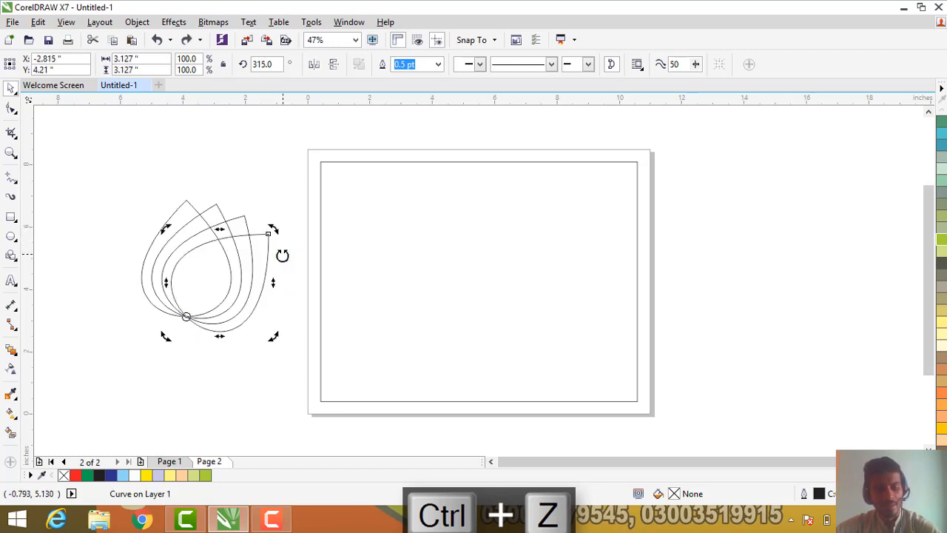
pyautogui.hotkey('ctrl', 'c')
pyautogui.hotkey('ctrl', 'v')
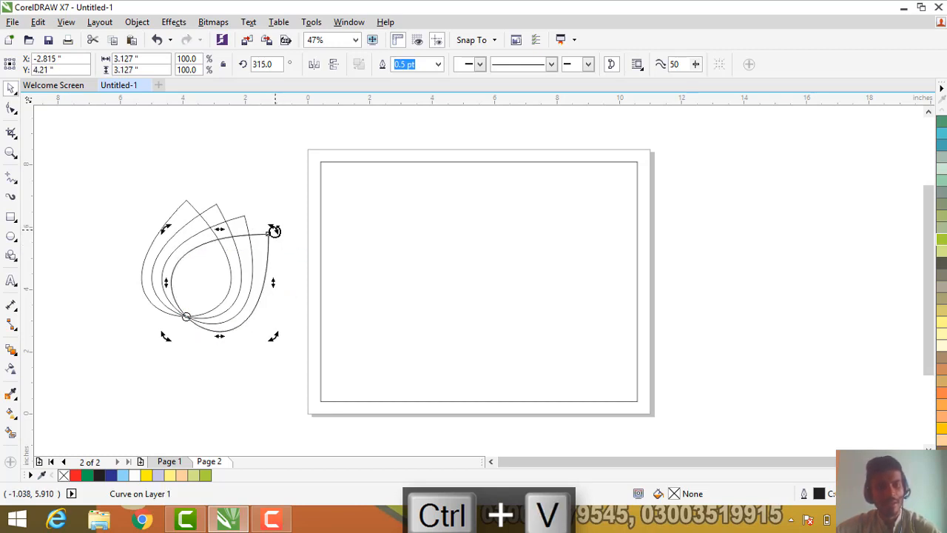
pyautogui.moveTo(274, 231); pyautogui.dragTo(309, 284)
pyautogui.hotkey('ctrl', 'c')
pyautogui.hotkey('ctrl', 'v')
pyautogui.hotkey('ctrl', 'c')
pyautogui.hotkey('ctrl', 'v')
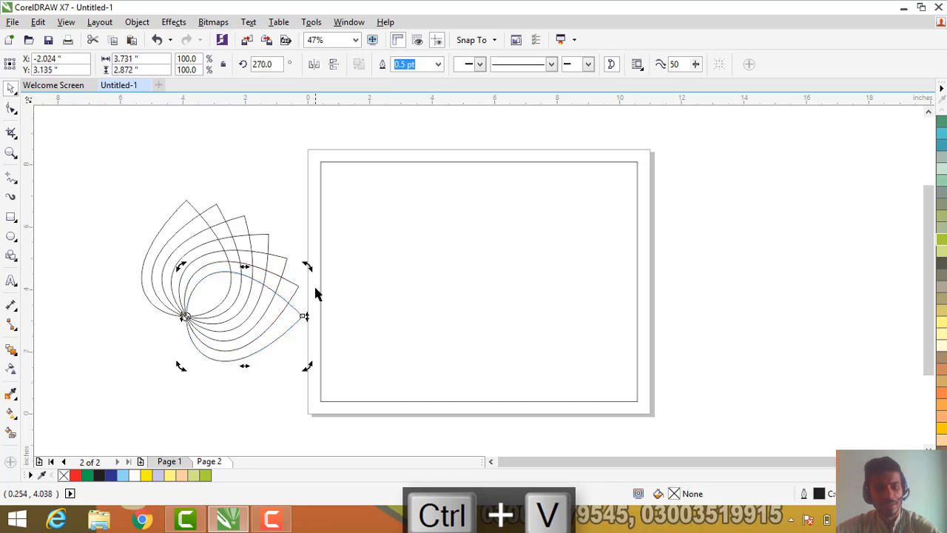
pyautogui.hotkey('ctrl', 'd')
pyautogui.hotkey('ctrl', 'z')
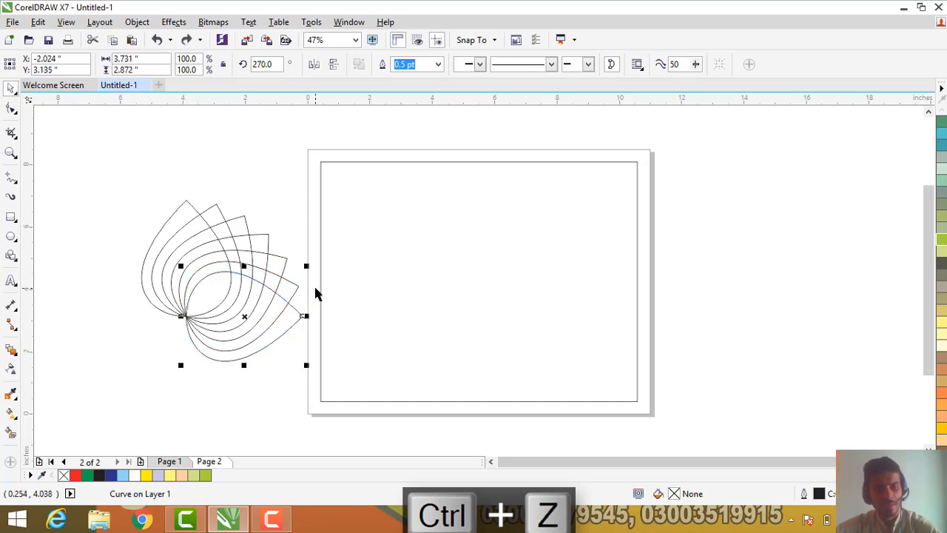
pyautogui.click(281, 321)
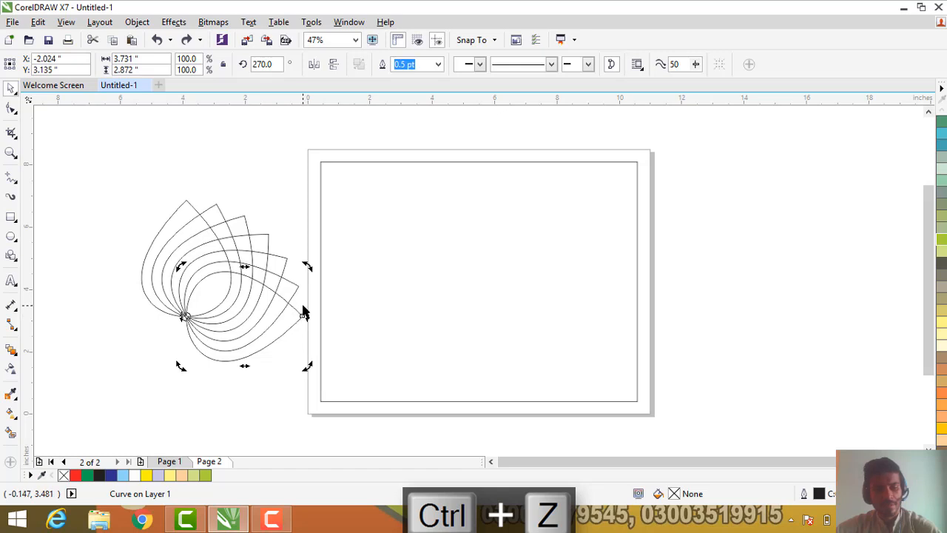
# Add three more teardrop copies in 15° clockwise increments up to 225°, and undo the extra offset duplicate.
pyautogui.hotkey('ctrl', 'c')
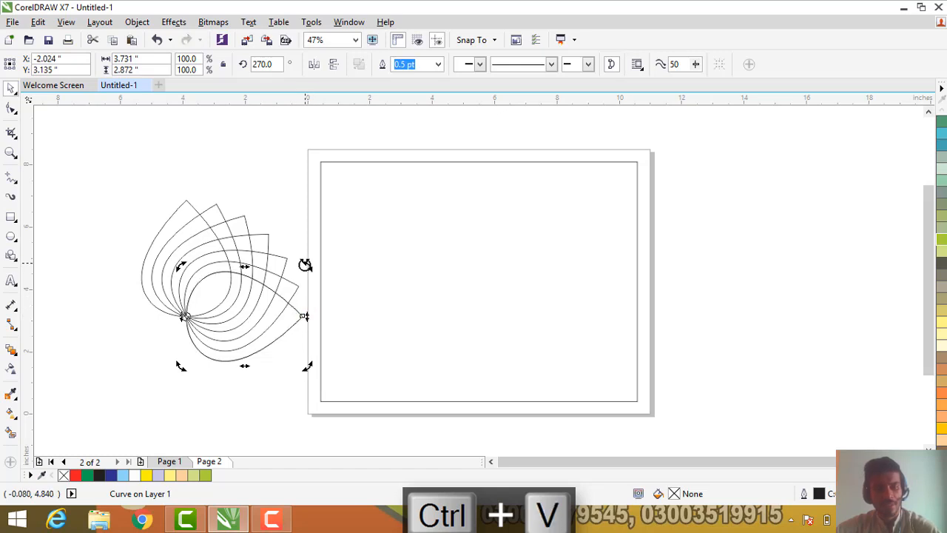
pyautogui.moveTo(307, 265); pyautogui.dragTo(311, 302)
pyautogui.hotkey('ctrl', 'c')
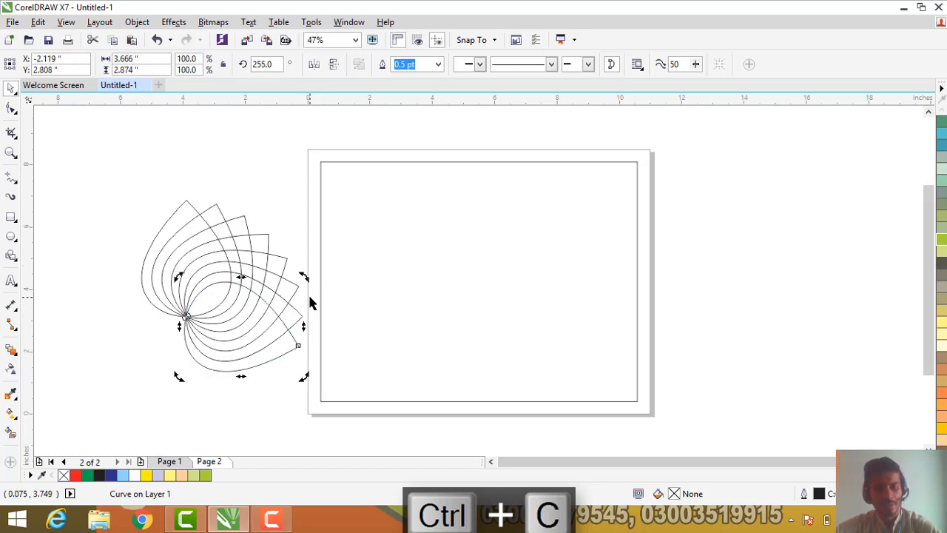
pyautogui.hotkey('ctrl', 'v')
pyautogui.moveTo(303, 277); pyautogui.dragTo(302, 324)
pyautogui.hotkey('ctrl', 'c')
pyautogui.hotkey('ctrl', 'v')
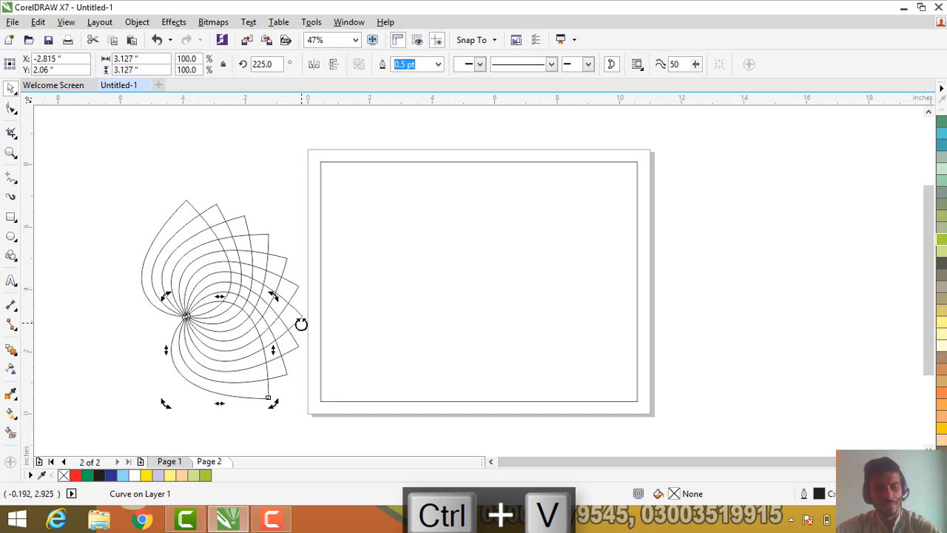
pyautogui.hotkey('ctrl', 'd')
pyautogui.hotkey('ctrl', 'z')
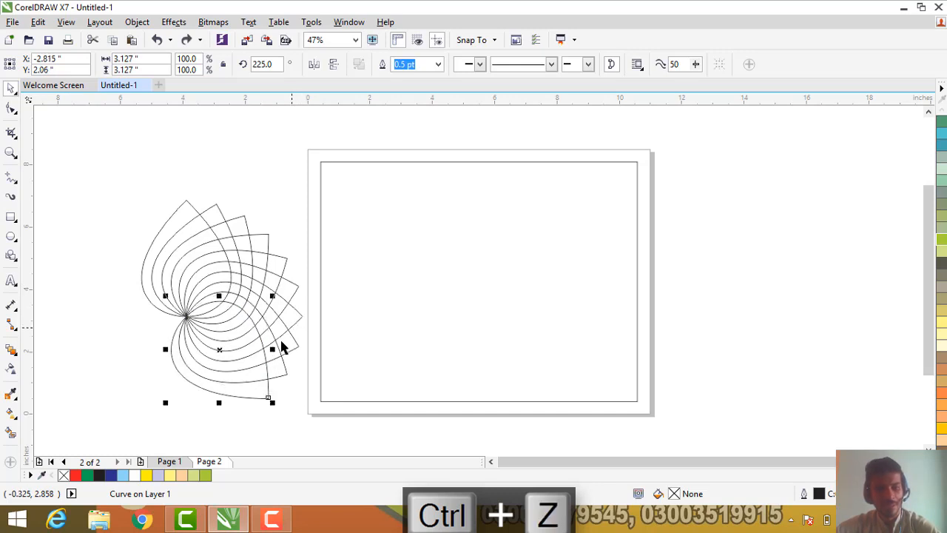
# Add two more teardrop copies rotated clockwise about the shared centre to 210° and 195°.
pyautogui.click(245, 387)
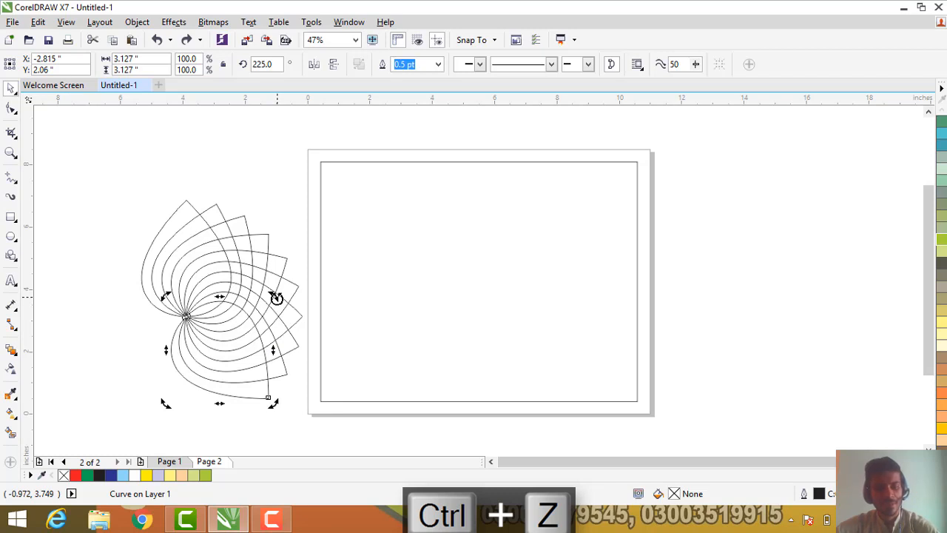
pyautogui.hotkey('ctrl', 'c')
pyautogui.hotkey('ctrl', 'v')
pyautogui.moveTo(276, 298); pyautogui.dragTo(280, 332)
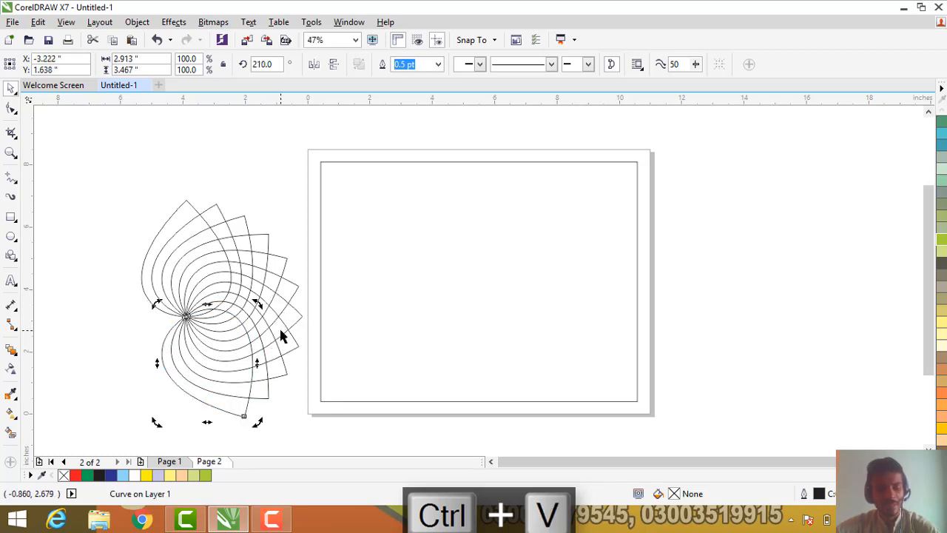
pyautogui.hotkey('ctrl', 'c')
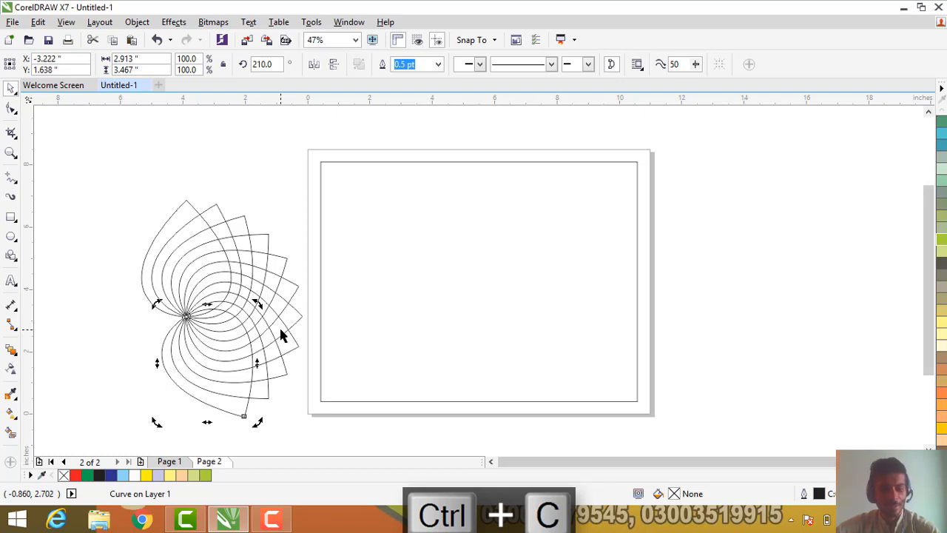
pyautogui.hotkey('ctrl', 'v')
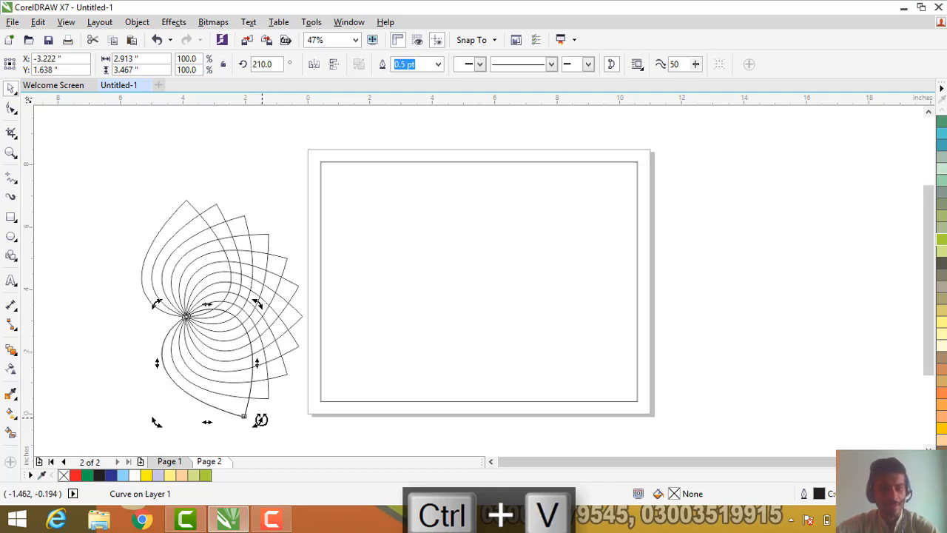
pyautogui.moveTo(260, 421); pyautogui.dragTo(241, 435)
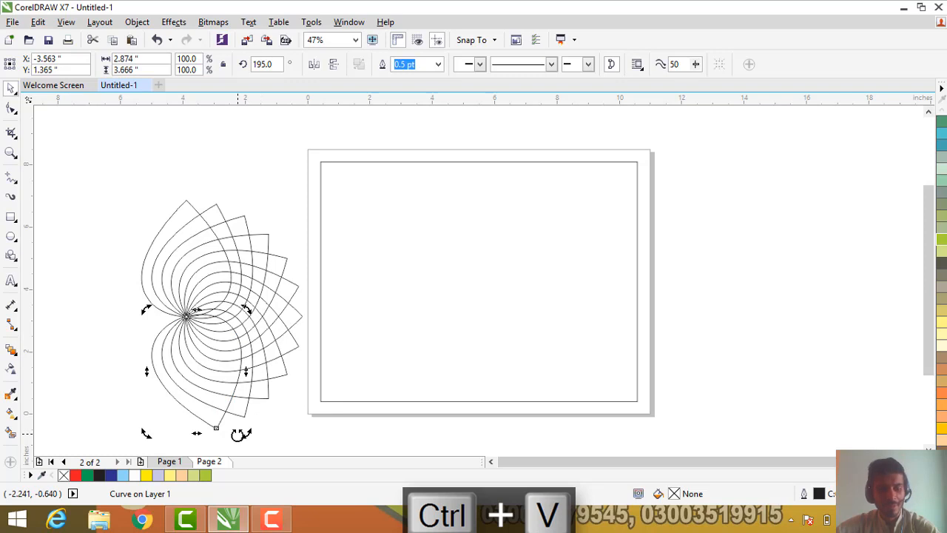
# Continue the petal fan with five more teardrop copies in 15° clockwise increments up to 120°.
pyautogui.hotkey('ctrl', 'c')
pyautogui.hotkey('ctrl', 'v')
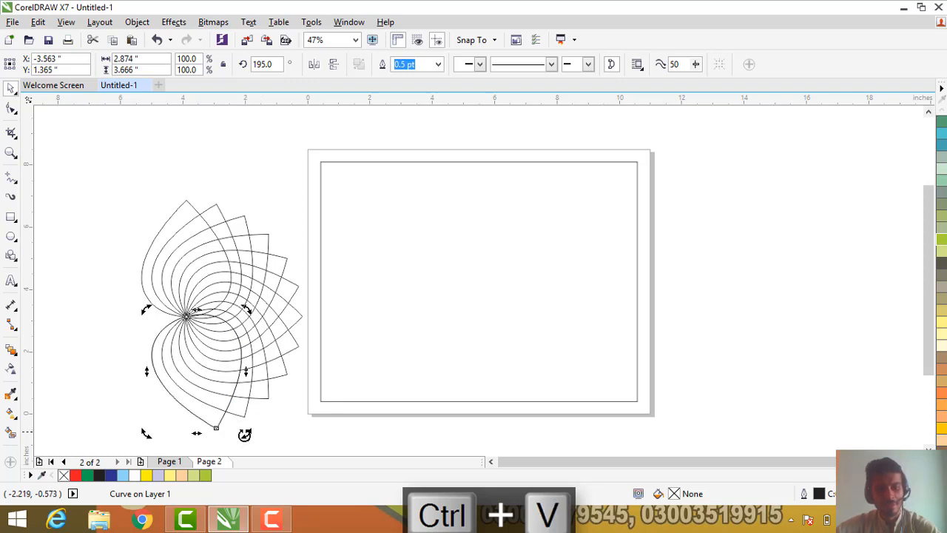
pyautogui.moveTo(249, 434); pyautogui.dragTo(184, 407)
pyautogui.hotkey('ctrl', 'c')
pyautogui.hotkey('ctrl', 'v')
pyautogui.hotkey('ctrl', 'c')
pyautogui.hotkey('ctrl', 'v')
pyautogui.hotkey('ctrl', 'c')
pyautogui.hotkey('ctrl', 'v')
pyautogui.hotkey('ctrl', 'c')
pyautogui.hotkey('ctrl', 'v')
pyautogui.hotkey('ctrl', 'c')
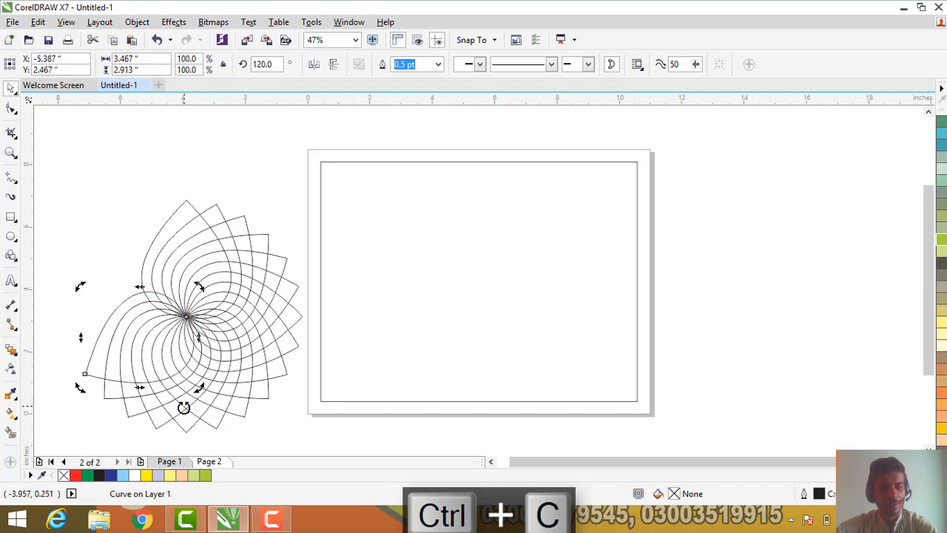
# Complete the flower with seven more teardrop copies in 15° clockwise increments up to 15°.
pyautogui.hotkey('ctrl', 'v')
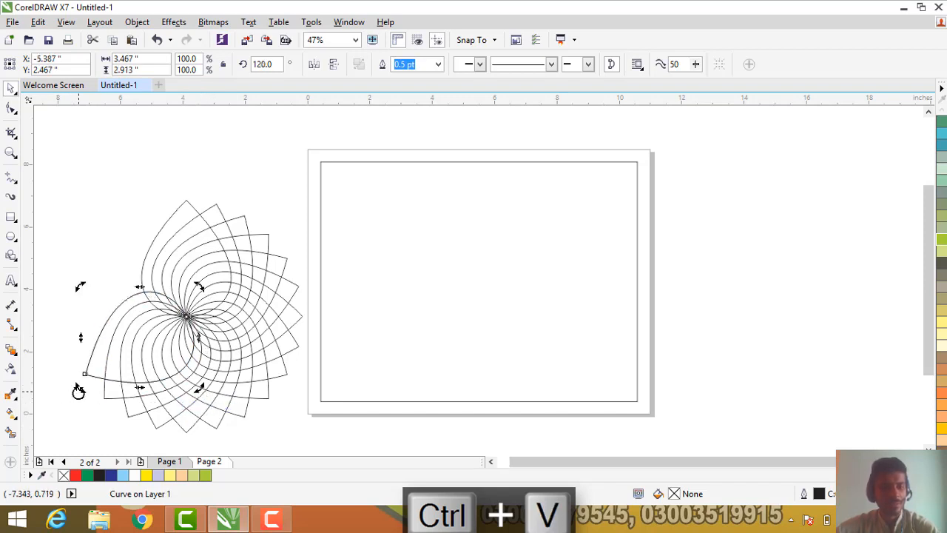
pyautogui.moveTo(78, 392); pyautogui.dragTo(108, 311)
pyautogui.hotkey('ctrl', 'c')
pyautogui.hotkey('ctrl', 'v')
pyautogui.hotkey('ctrl', 'c')
pyautogui.hotkey('ctrl', 'v')
pyautogui.hotkey('ctrl', 'c')
pyautogui.hotkey('ctrl', 'v')
pyautogui.hotkey('ctrl', 'c')
pyautogui.hotkey('ctrl', 'v')
pyautogui.hotkey('ctrl', 'c')
pyautogui.hotkey('ctrl', 'v')
pyautogui.hotkey('ctrl', 'c')
pyautogui.hotkey('ctrl', 'v')
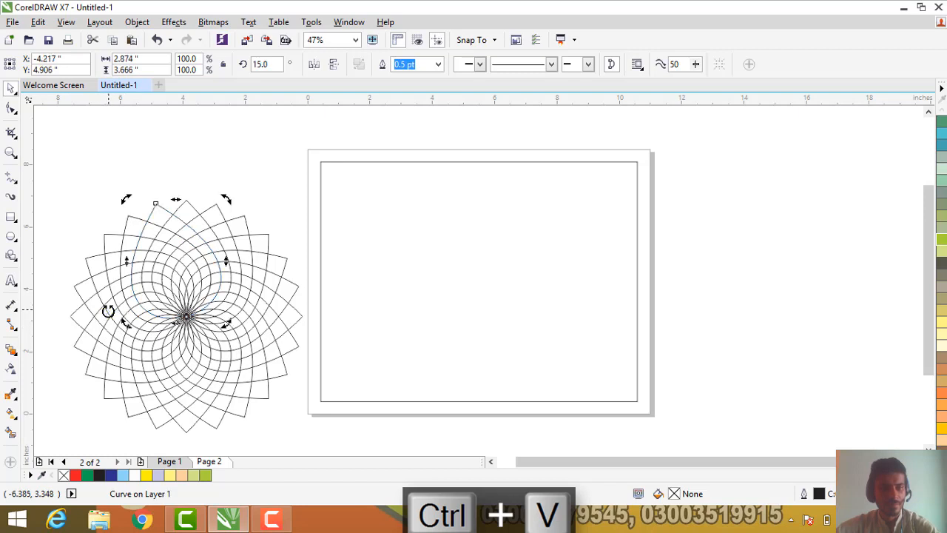
# Select all the flower's petals, move them onto the page's lower part and fill them with red.
pyautogui.click(122, 172)
pyautogui.moveTo(59, 173); pyautogui.dragTo(319, 425)
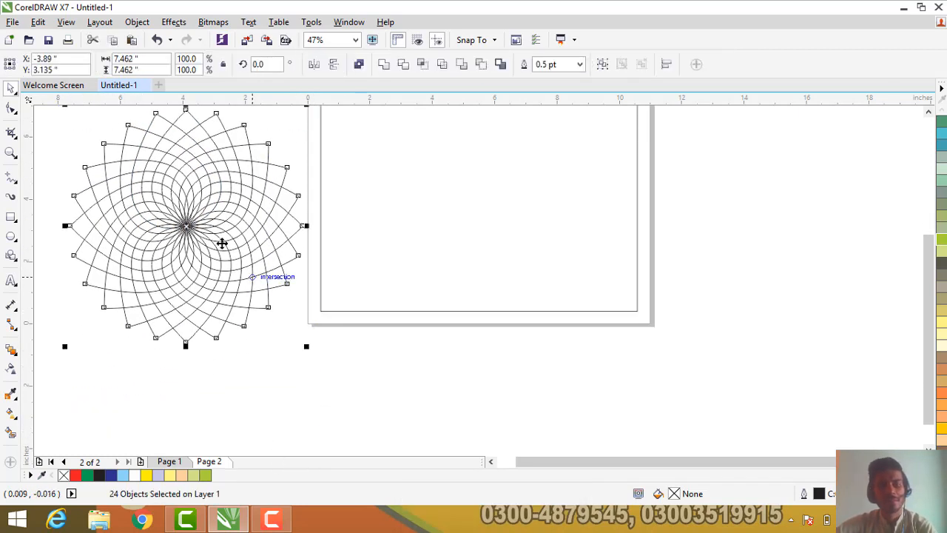
pyautogui.moveTo(222, 243); pyautogui.dragTo(473, 280)
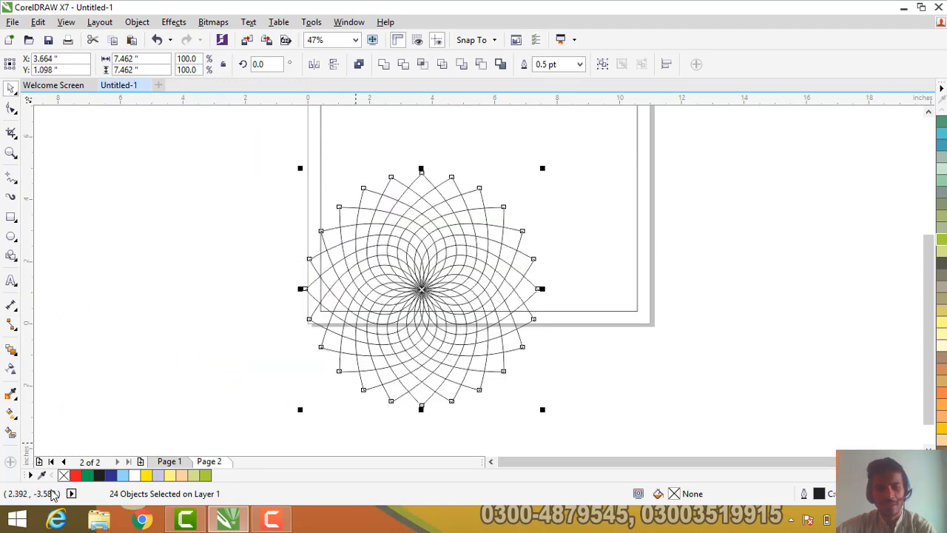
pyautogui.click(76, 476)
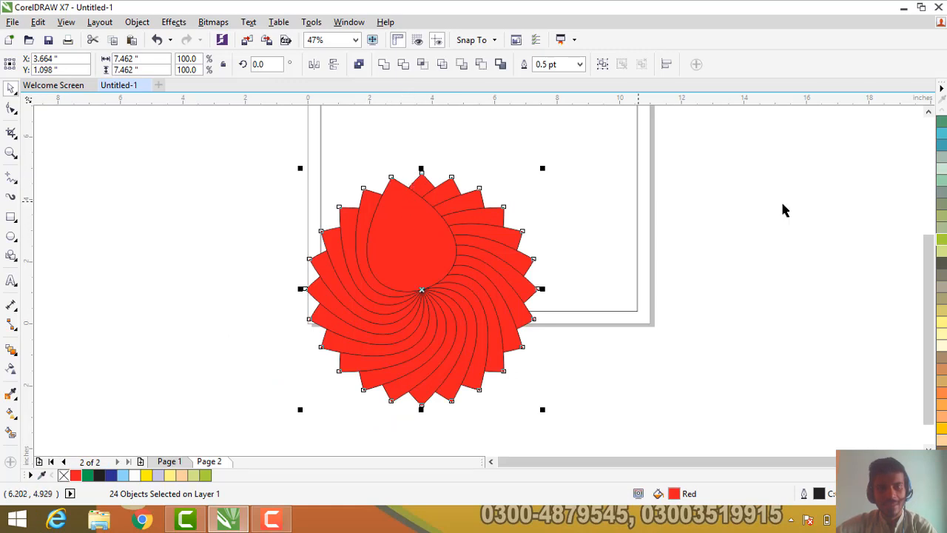
# Combine the red petals into a single curve, shift it toward the page's left edge and remove its outline.
pyautogui.scroll(1, 929, 277)
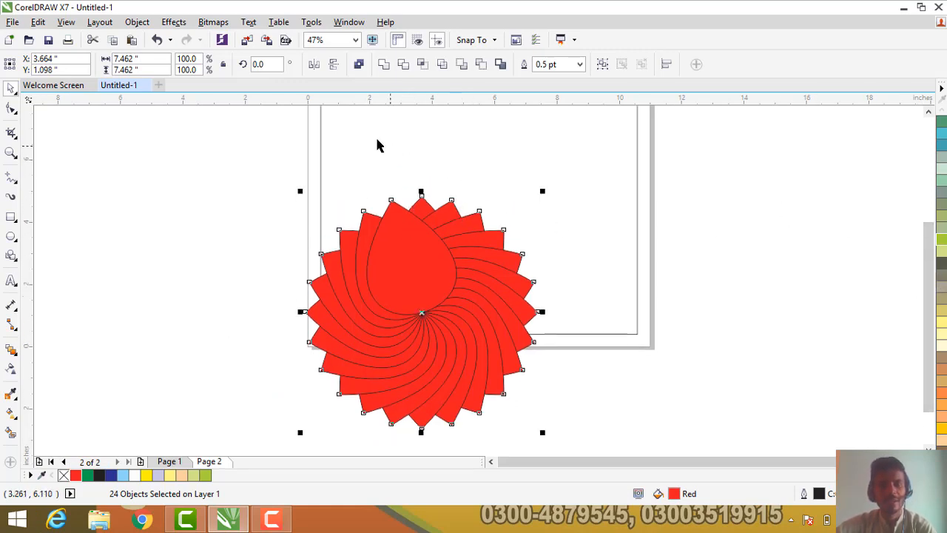
pyautogui.click(359, 66)
pyautogui.press('F5')
pyautogui.moveTo(353, 289); pyautogui.dragTo(234, 255)
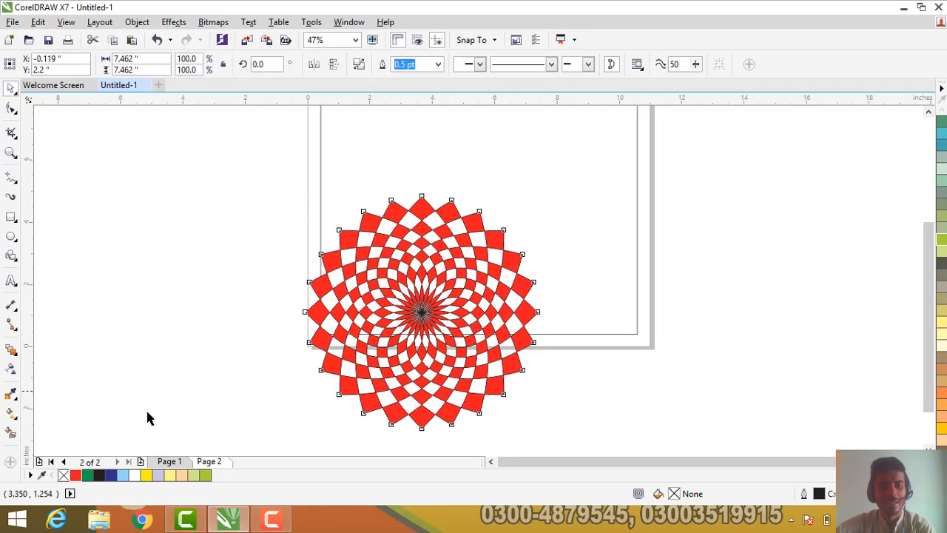
pyautogui.rightClick(63, 475)
pyautogui.click(143, 366)
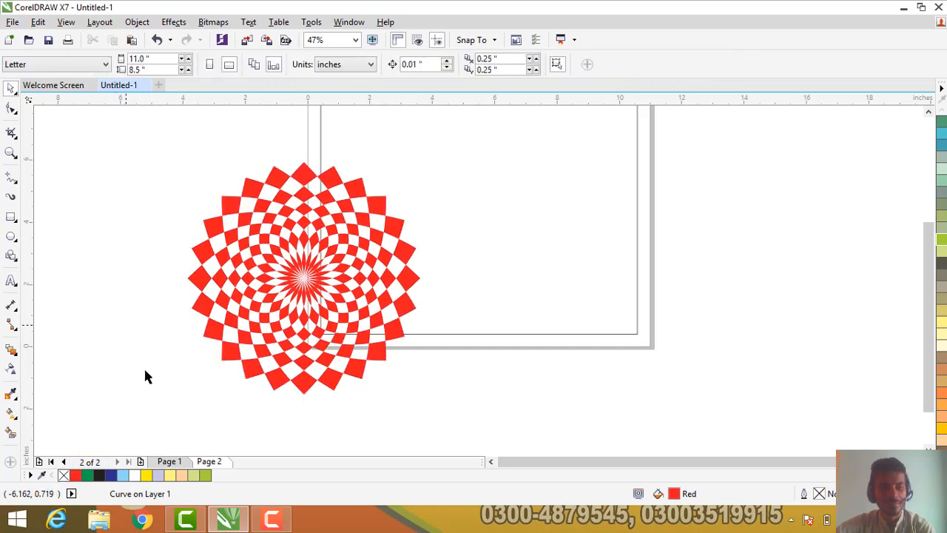
# Scale the flower down to about 0.48 in and place it on the inset frame's left edge.
pyautogui.click(289, 217)
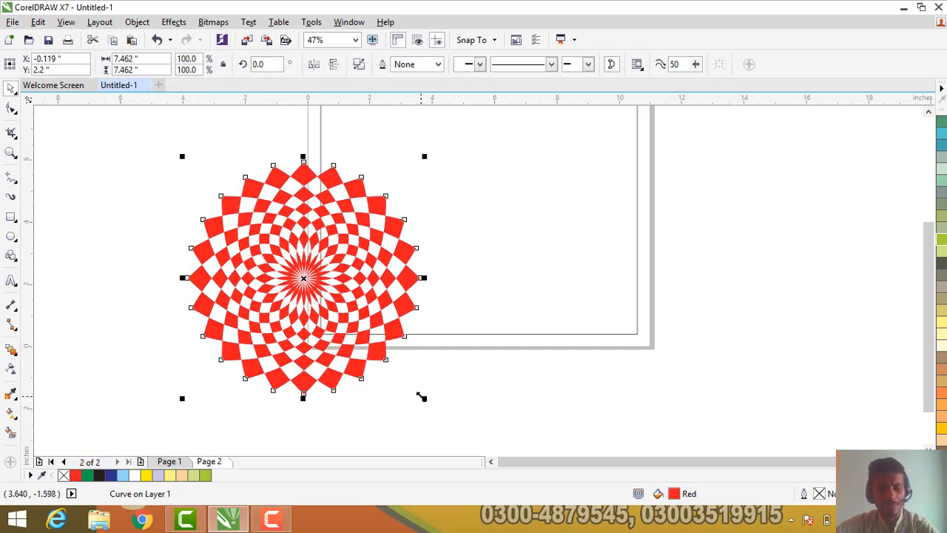
pyautogui.moveTo(424, 400); pyautogui.dragTo(331, 305)
pyautogui.scroll(5, 311, 269)
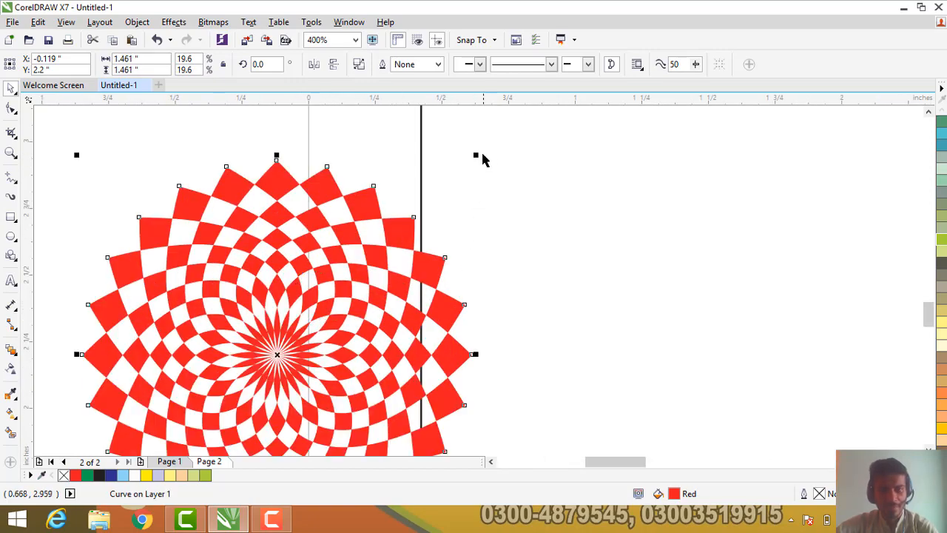
pyautogui.moveTo(477, 155); pyautogui.dragTo(325, 305)
pyautogui.moveTo(281, 345); pyautogui.dragTo(422, 279)
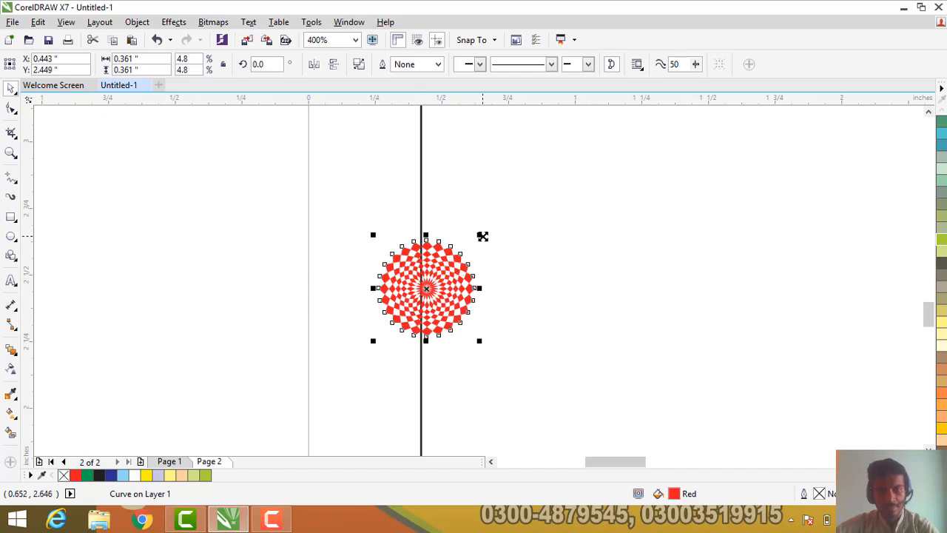
pyautogui.moveTo(482, 236); pyautogui.dragTo(499, 221)
# Duplicate the small flower and blend the original with its copy using 20 steps.
pyautogui.hotkey('ctrl', 'd')
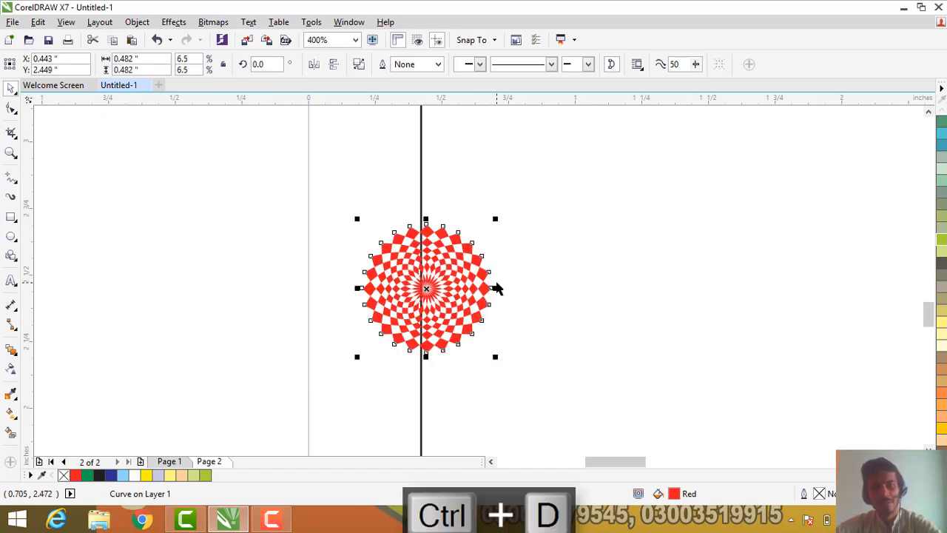
pyautogui.moveTo(501, 285); pyautogui.dragTo(605, 290)
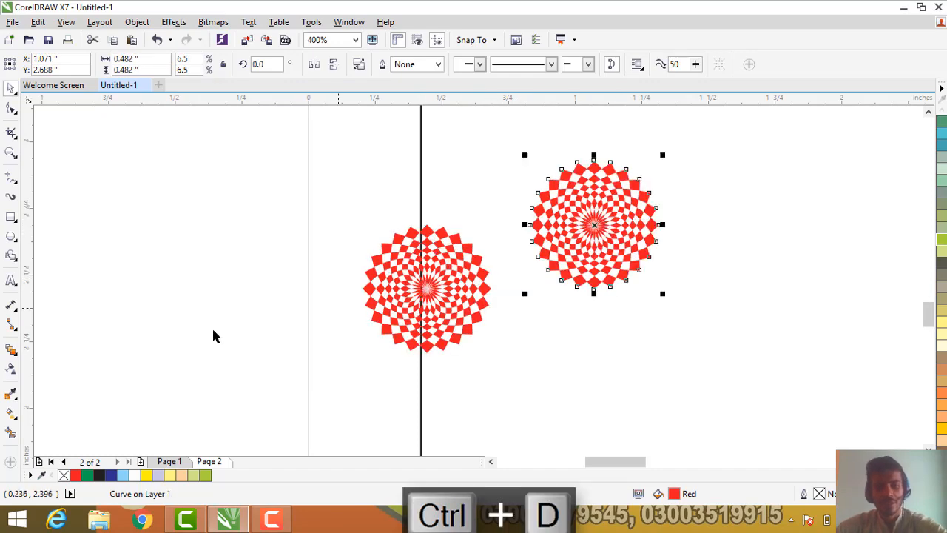
pyautogui.click(12, 350)
pyautogui.moveTo(448, 287); pyautogui.dragTo(567, 239)
# Assign the inset frame as the blend's new path and spread the flowers along the full path.
pyautogui.click(519, 65)
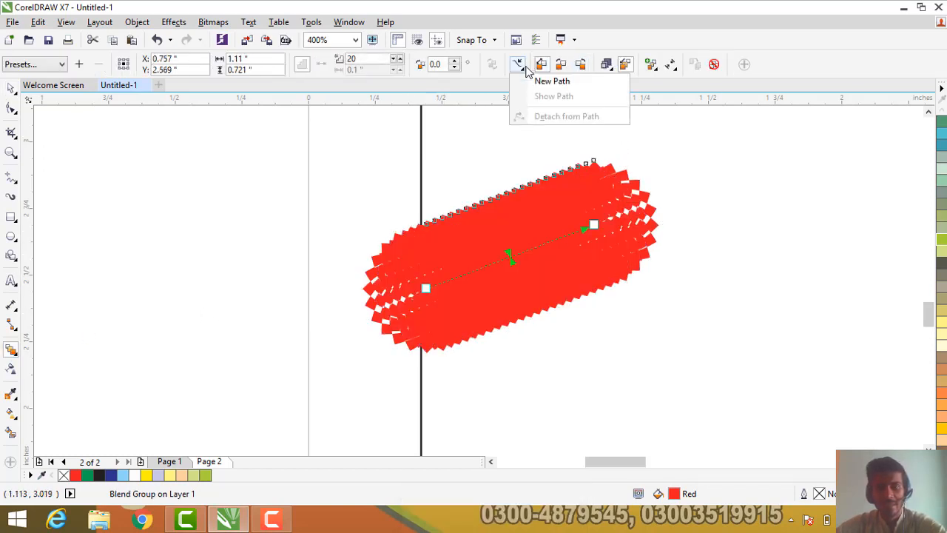
pyautogui.click(550, 81)
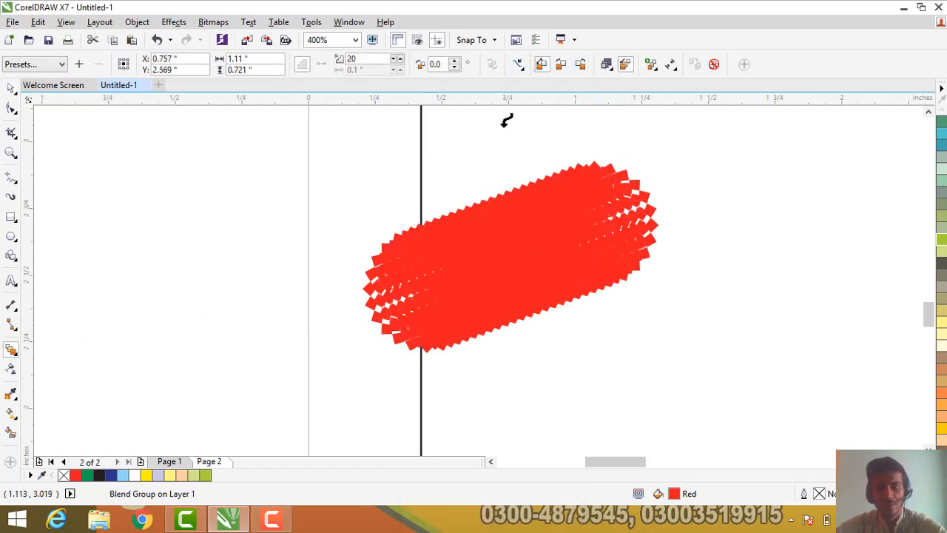
pyautogui.click(422, 161)
pyautogui.click(651, 64)
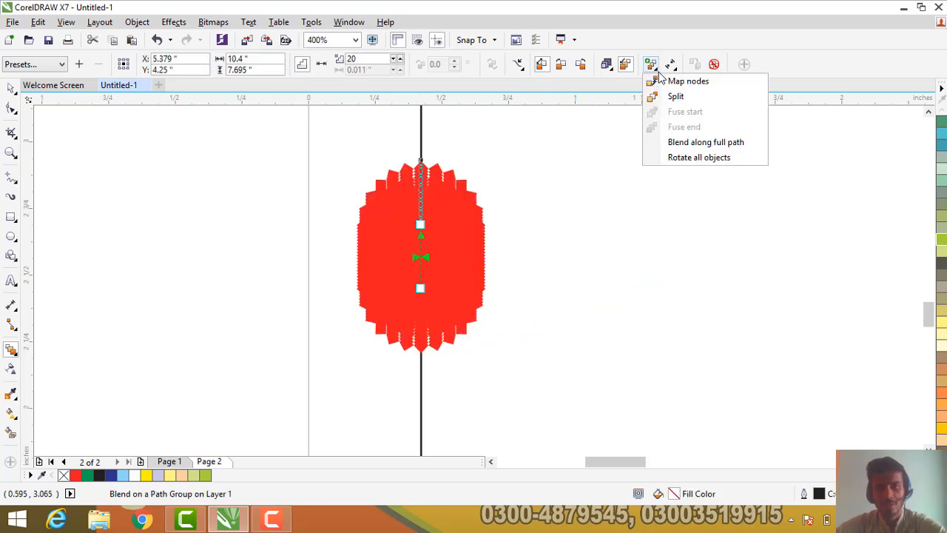
pyautogui.click(698, 141)
# Increase the number of blend steps to 60 for the flowers around the frame.
pyautogui.scroll(-2, 610, 215)
pyautogui.scroll(-2, 601, 224)
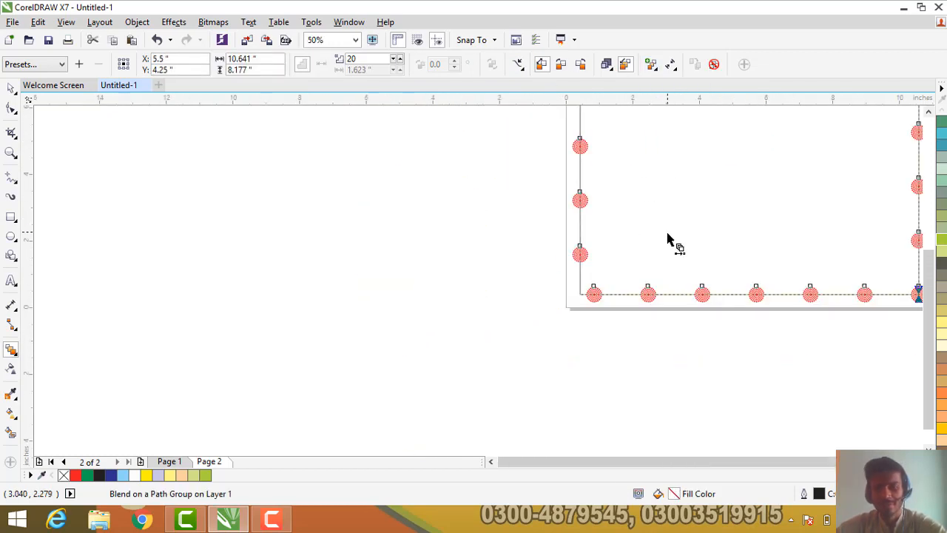
pyautogui.press('F4')
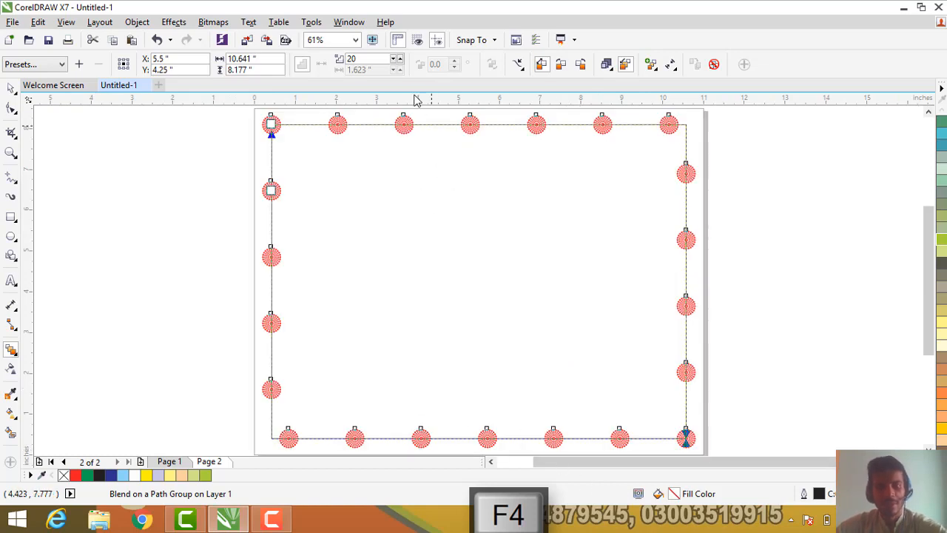
pyautogui.click(401, 59)
pyautogui.click(401, 59)
pyautogui.click(401, 58)
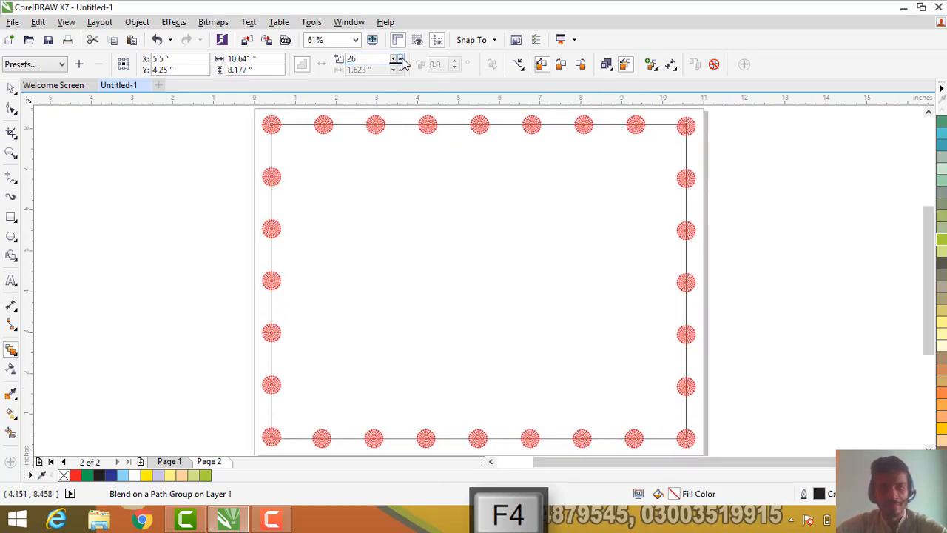
pyautogui.click(402, 59)
pyautogui.click(401, 59)
pyautogui.click(401, 59)
pyautogui.click(401, 58)
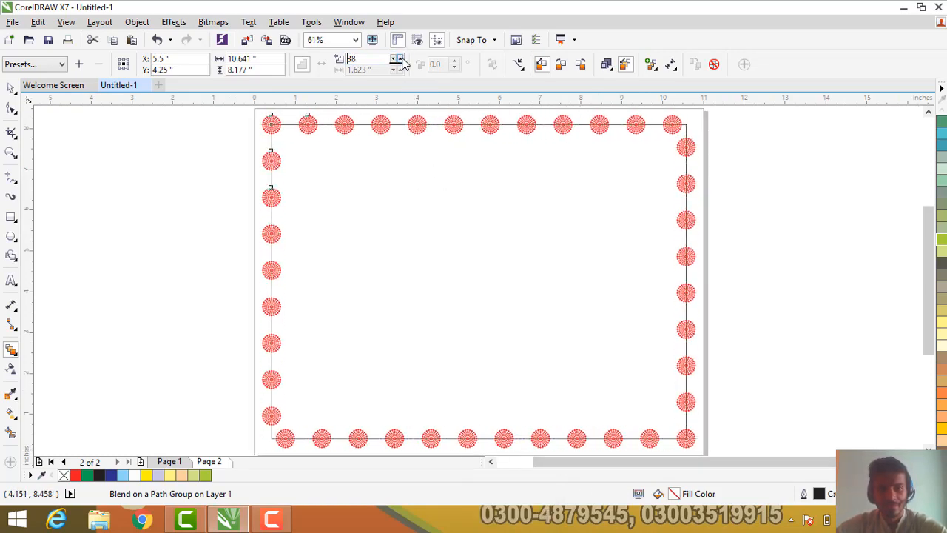
pyautogui.click(401, 59)
pyautogui.click(401, 58)
pyautogui.click(401, 59)
pyautogui.click(401, 58)
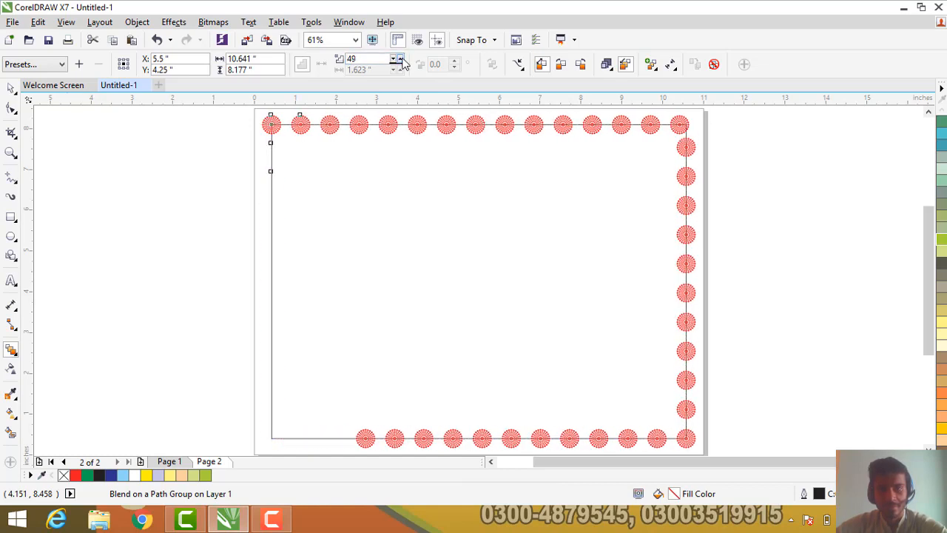
pyautogui.click(401, 58)
pyautogui.click(402, 58)
pyautogui.click(401, 58)
pyautogui.click(401, 59)
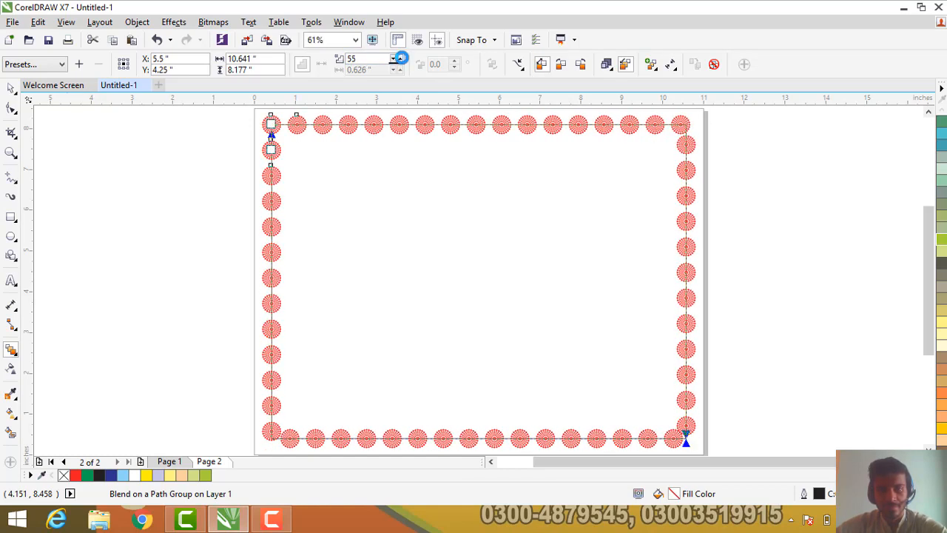
pyautogui.click(402, 58)
pyautogui.click(401, 58)
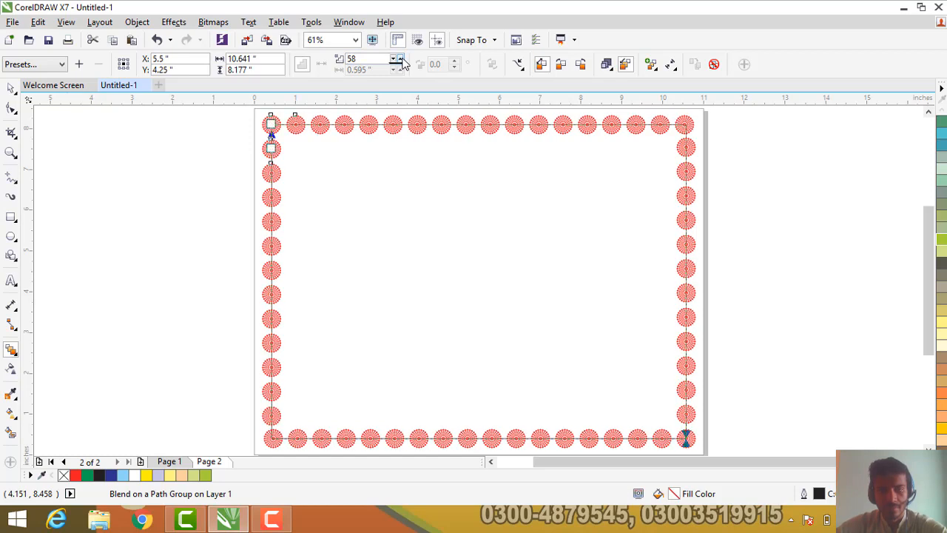
pyautogui.click(401, 58)
pyautogui.click(401, 59)
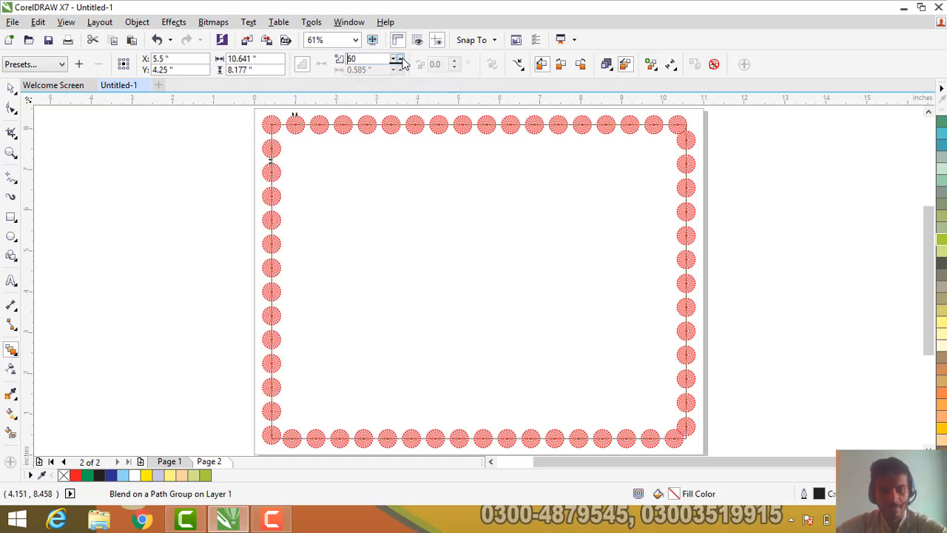
# Set the number of blend steps to 68 for the flowers around the frame.
pyautogui.click(401, 59)
pyautogui.click(401, 58)
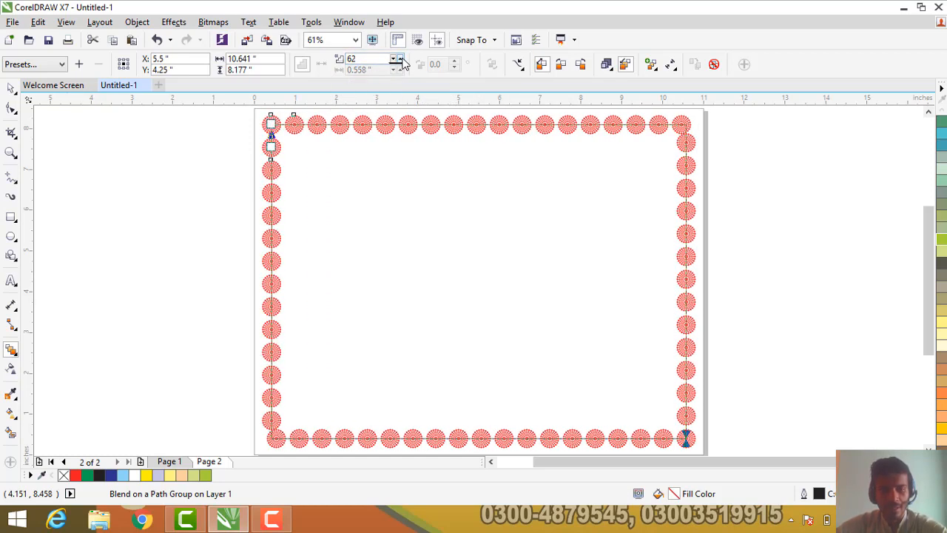
pyautogui.click(401, 58)
pyautogui.click(401, 58)
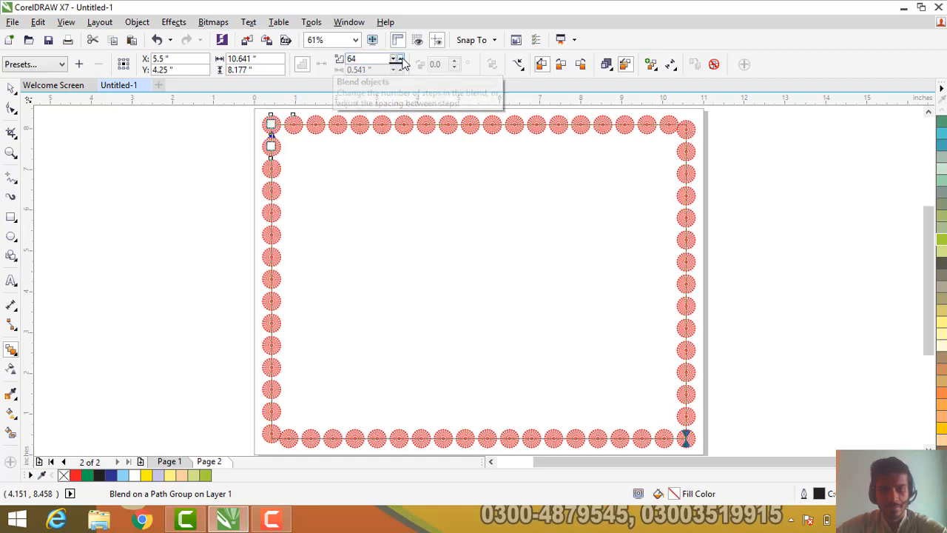
pyautogui.click(401, 59)
pyautogui.click(402, 59)
pyautogui.click(401, 58)
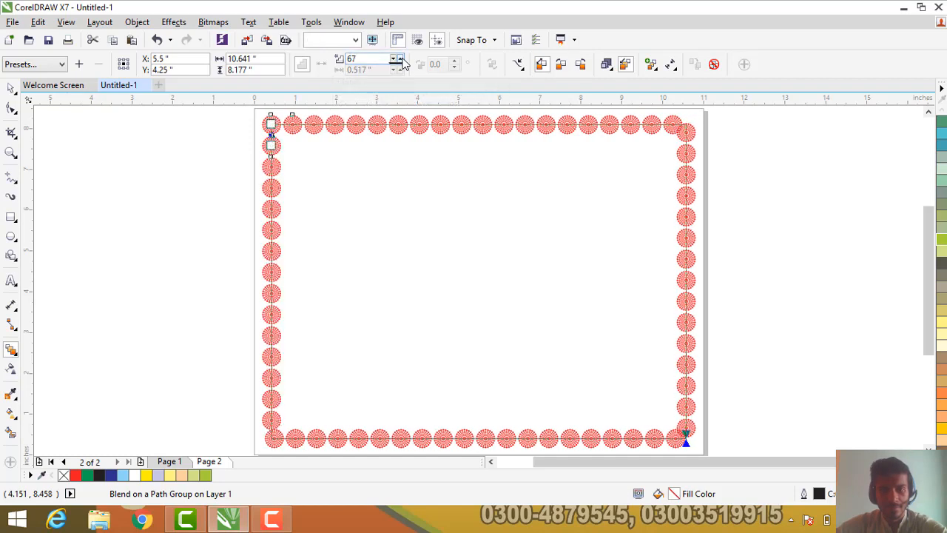
pyautogui.click(401, 58)
pyautogui.click(401, 59)
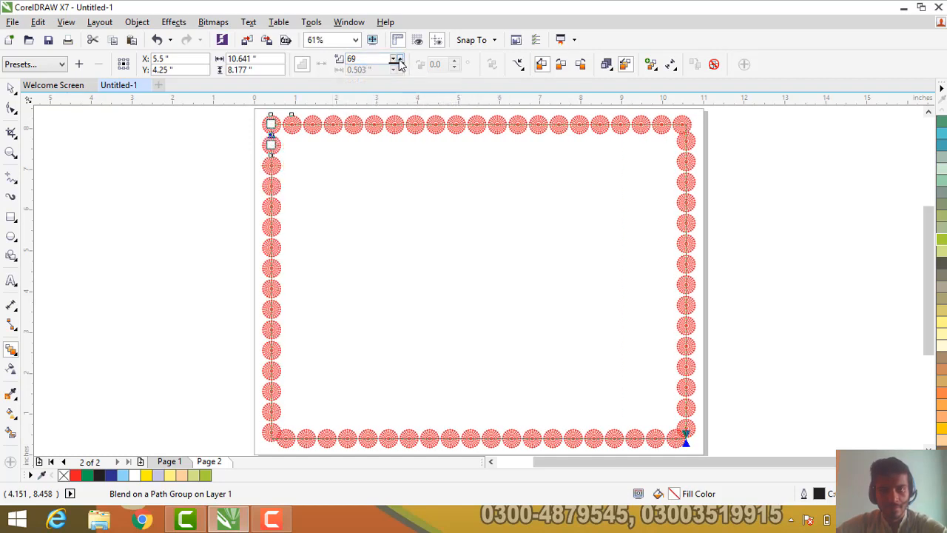
pyautogui.click(398, 64)
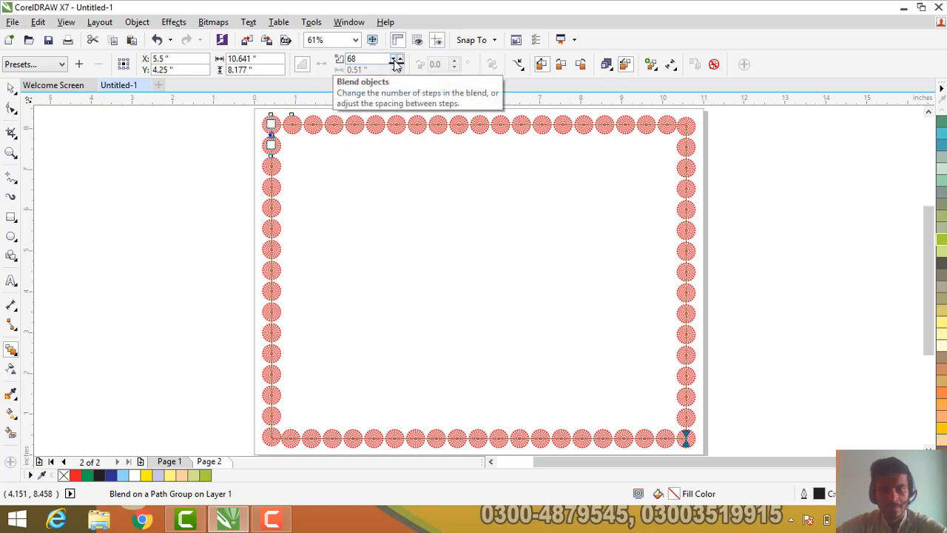
# Select the flower blend and break it apart from its path, and clear the selection.
pyautogui.click(11, 88)
pyautogui.click(141, 188)
pyautogui.scroll(5, 290, 128)
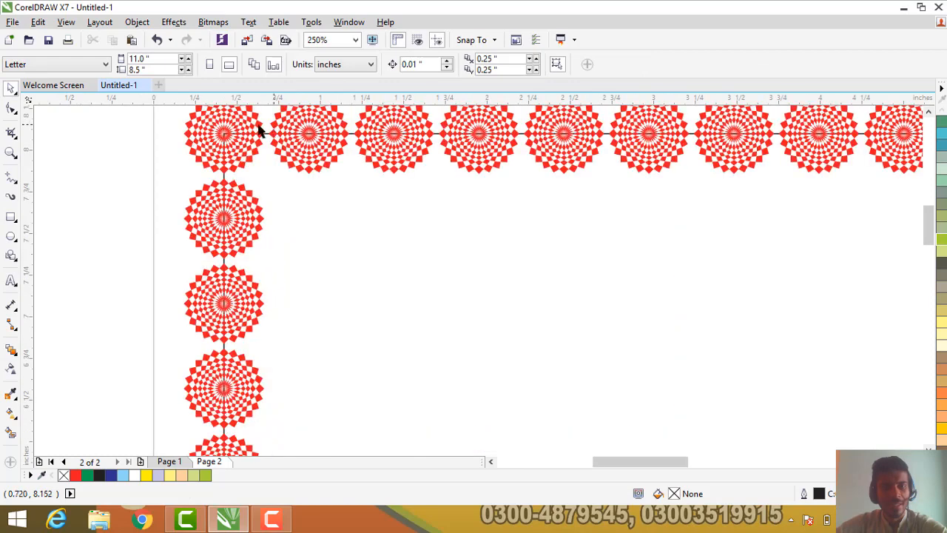
pyautogui.click(287, 138)
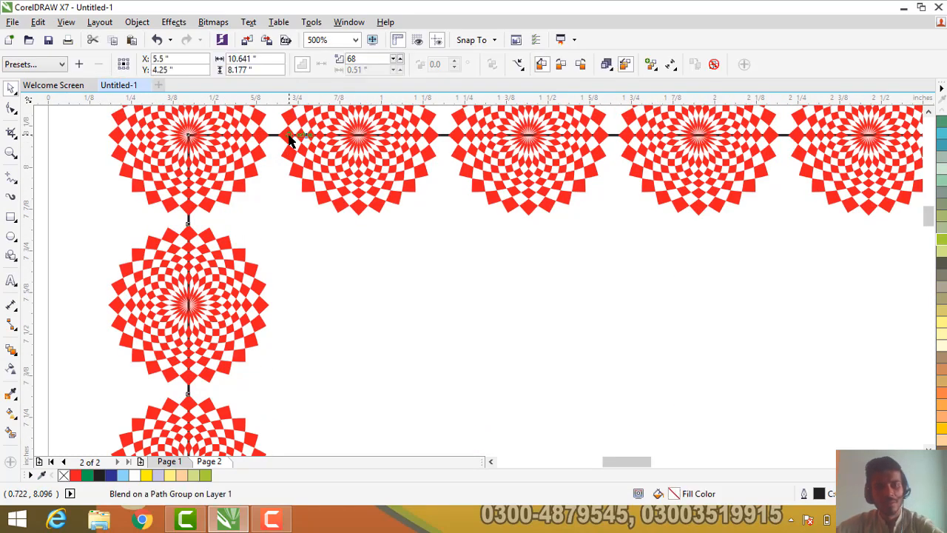
pyautogui.hotkey('ctrl', 'k')
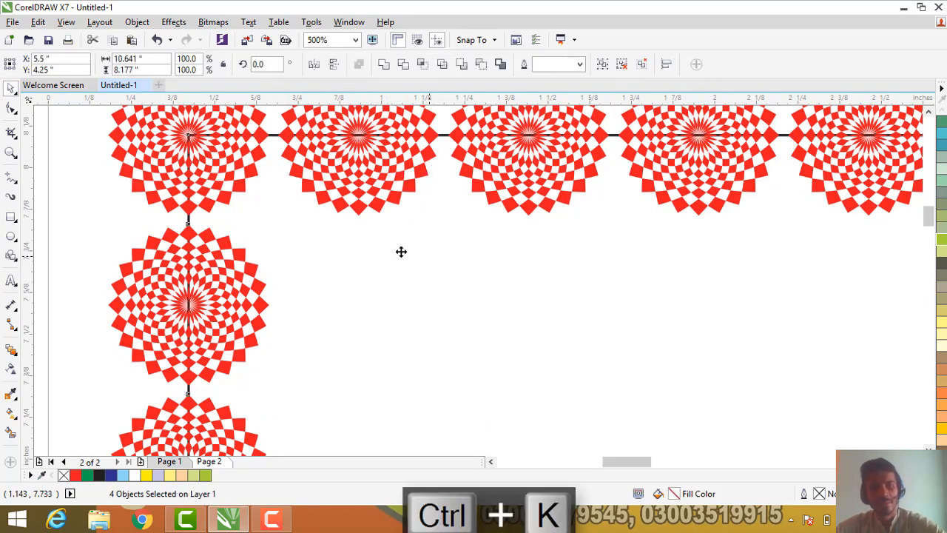
pyautogui.click(74, 186)
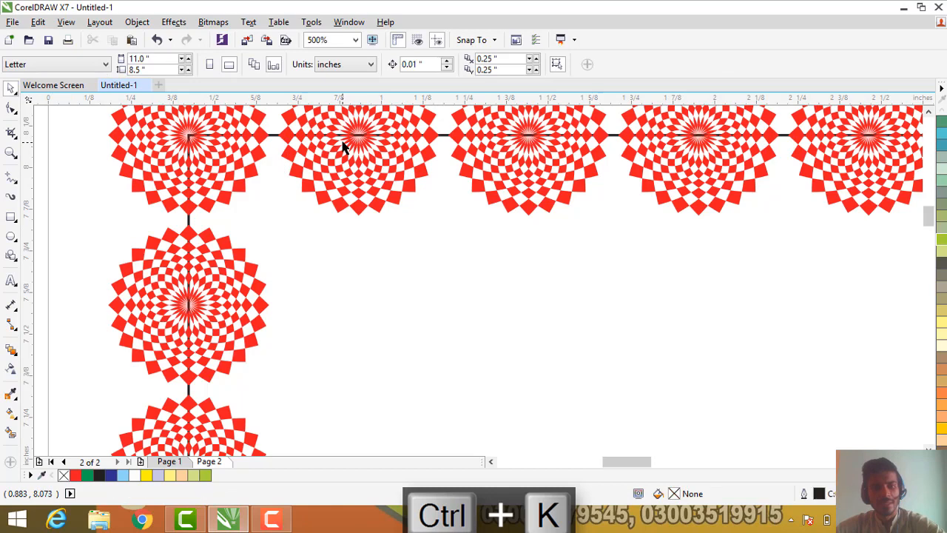
# Delete the black inset frame rectangle that runs through the flowers.
pyautogui.click(272, 138)
pyautogui.press('Escape')
pyautogui.scroll(-5, 373, 219)
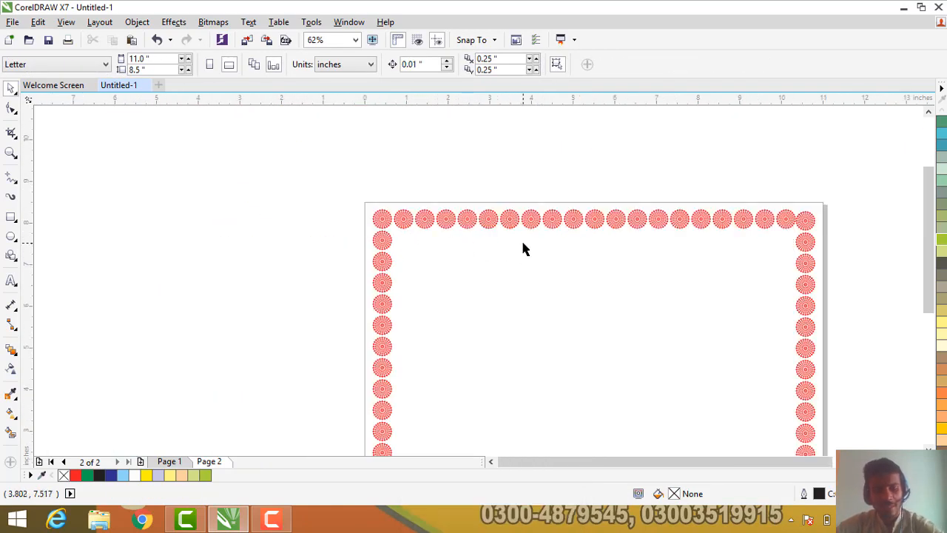
# Undo the frame rectangle's deletion and try enlarging the frame outward from its upper-right corner.
pyautogui.hotkey('ctrl', 'z')
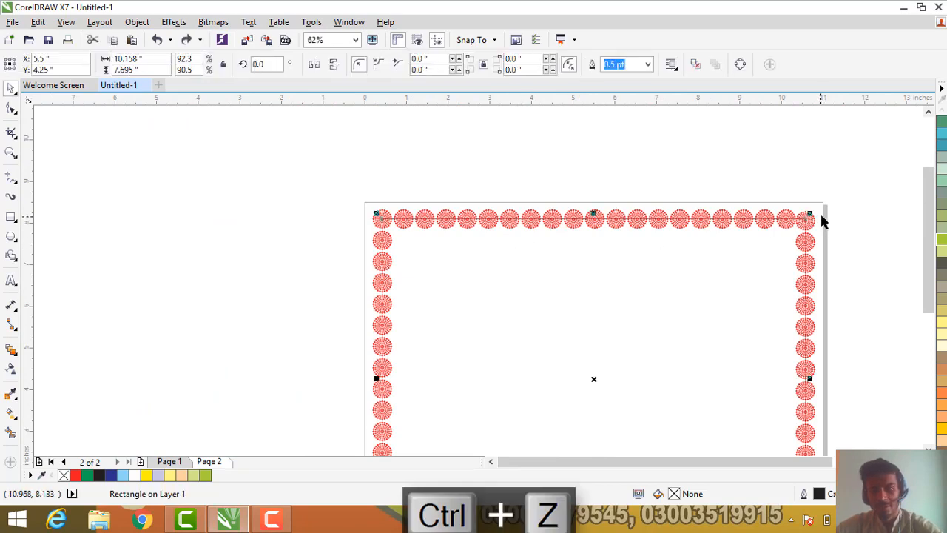
pyautogui.moveTo(809, 212); pyautogui.dragTo(829, 197)
pyautogui.click(577, 186)
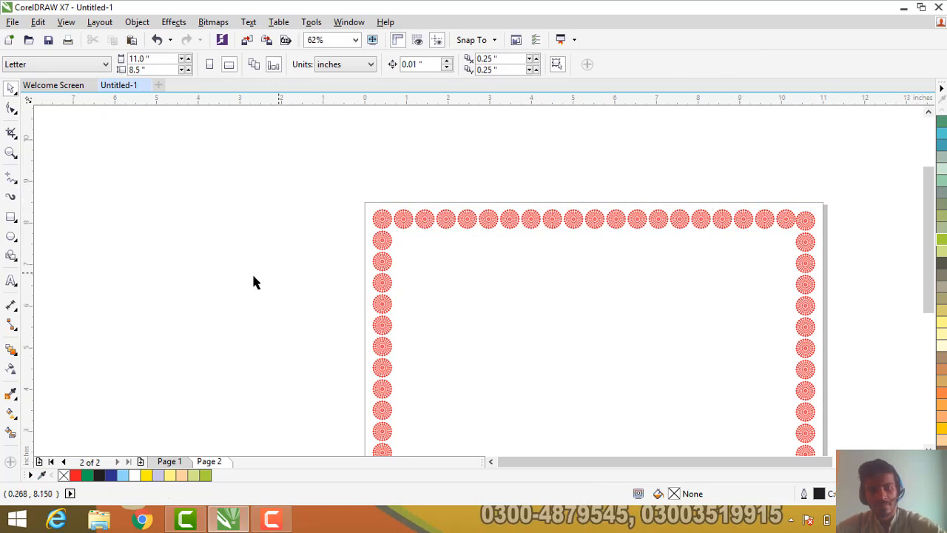
# Examine the flower border across the whole page and up close around its upper-left corner.
pyautogui.scroll(-1, 341, 247)
pyautogui.scroll(1, 516, 366)
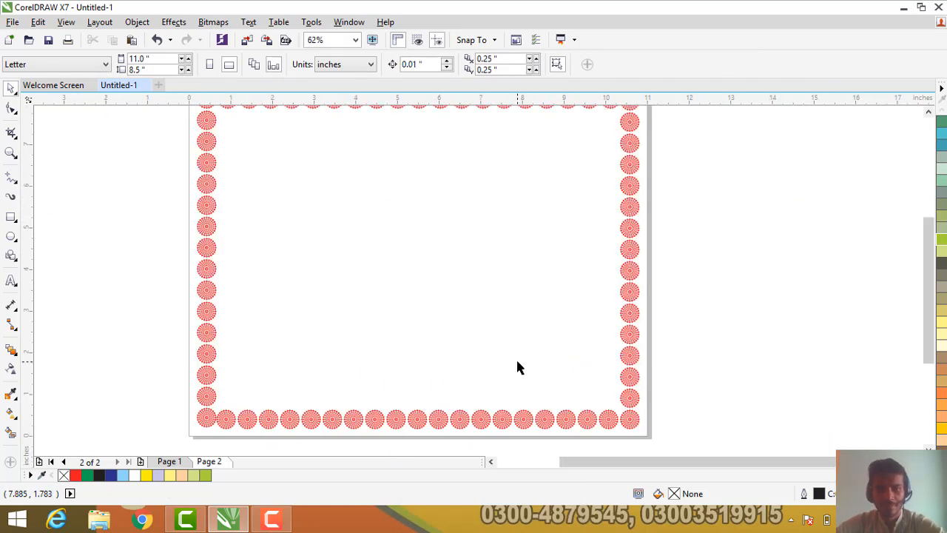
pyautogui.scroll(-2, 387, 269)
pyautogui.scroll(1, 320, 239)
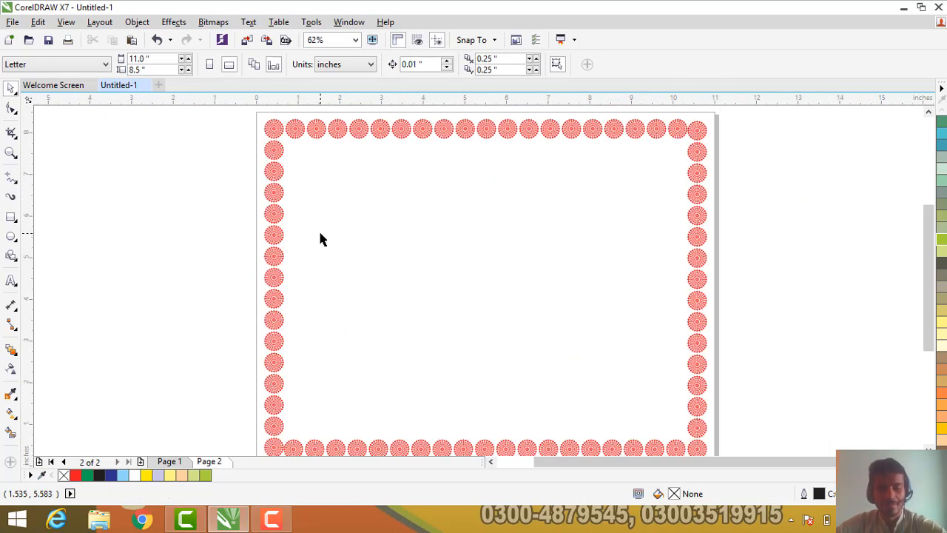
pyautogui.press('F4')
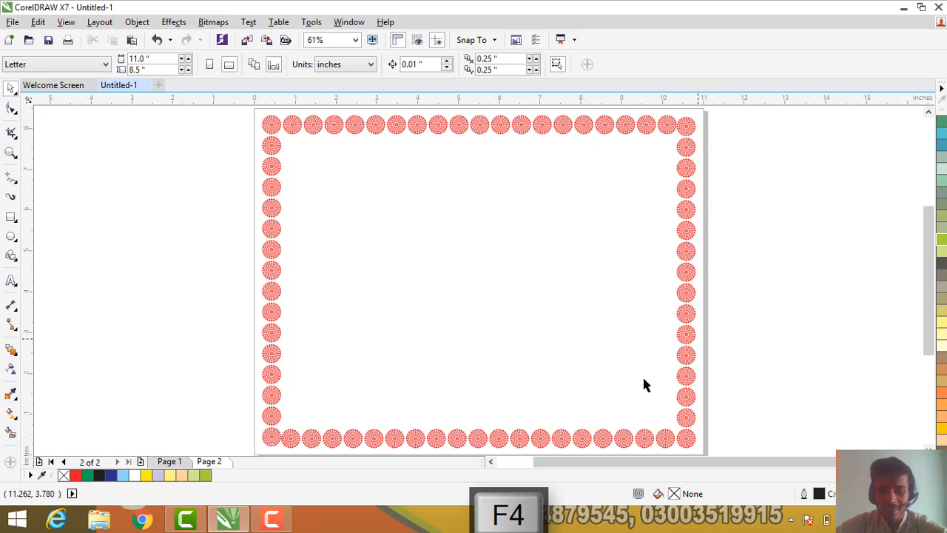
pyautogui.scroll(3, 271, 132)
pyautogui.scroll(-4, 271, 132)
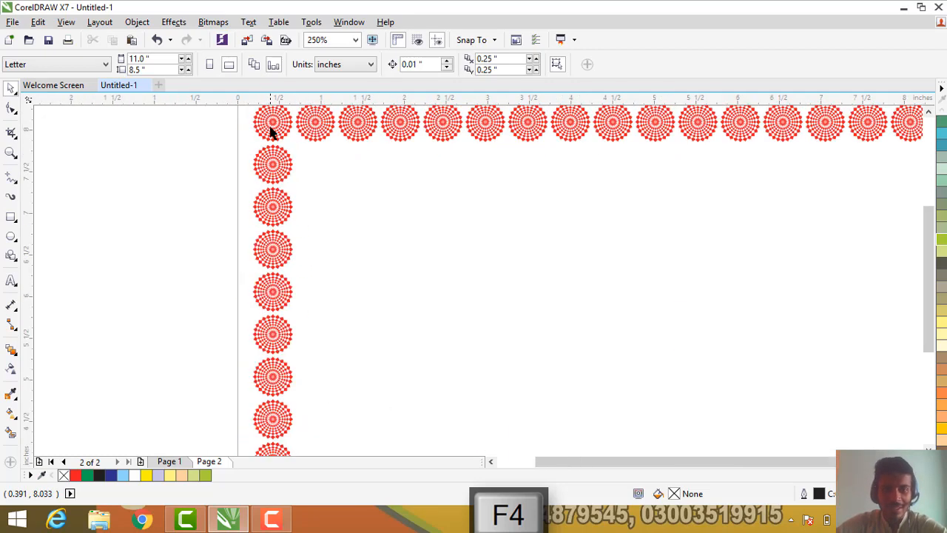
pyautogui.scroll(2, 308, 131)
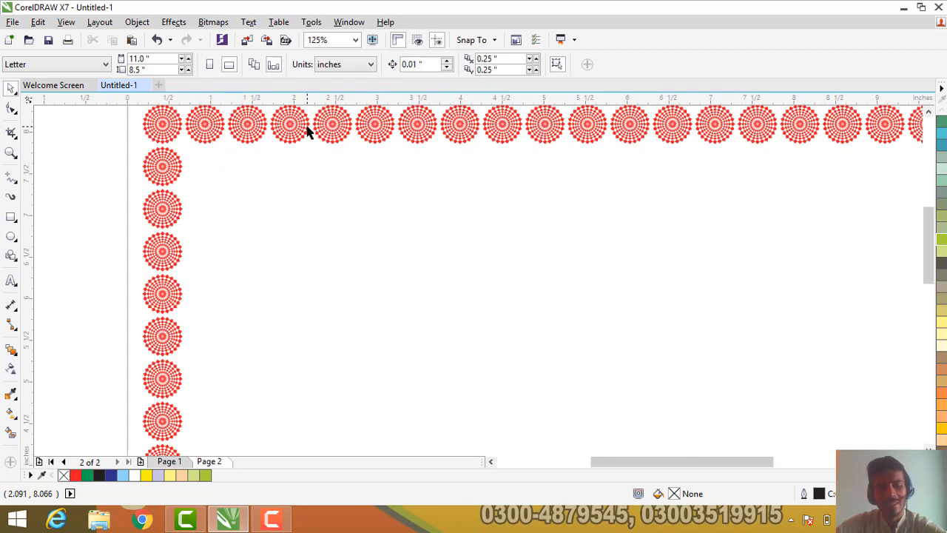
pyautogui.press('F4')
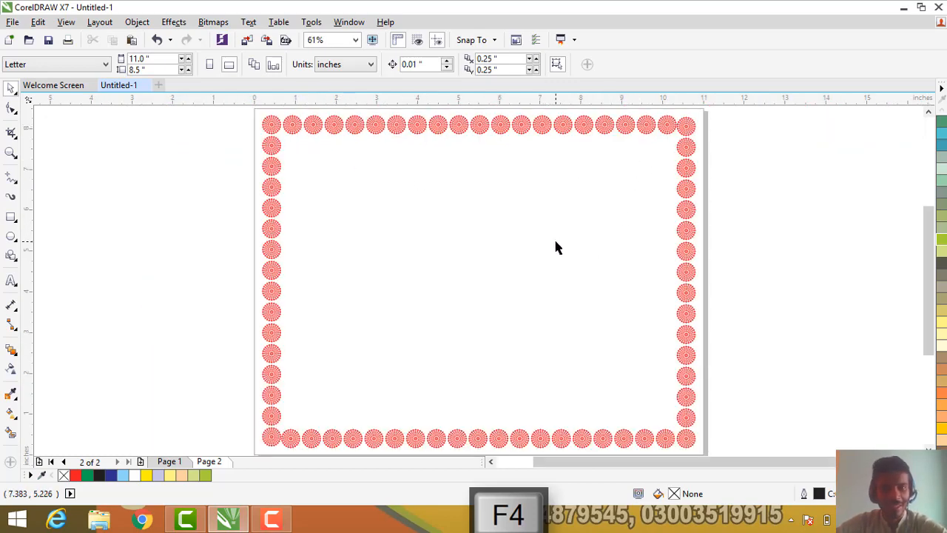
pyautogui.scroll(2, 290, 125)
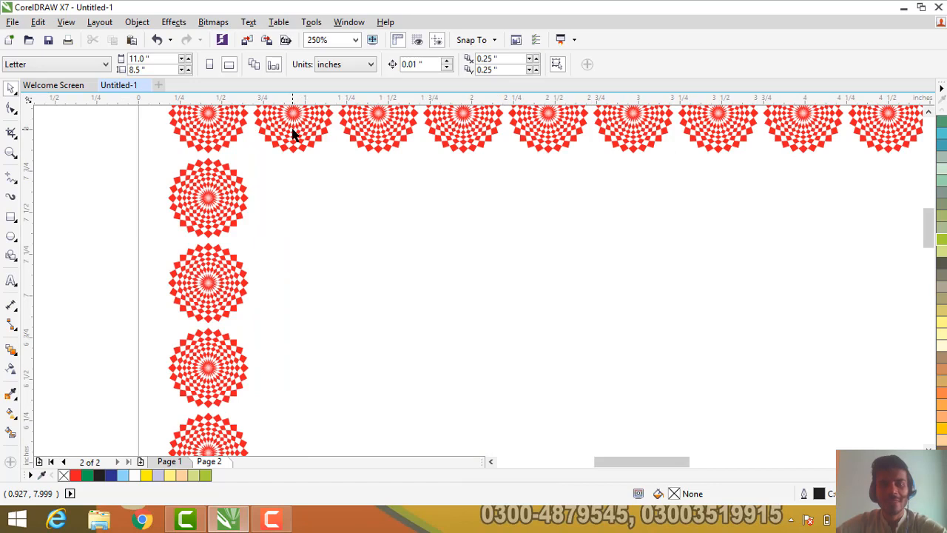